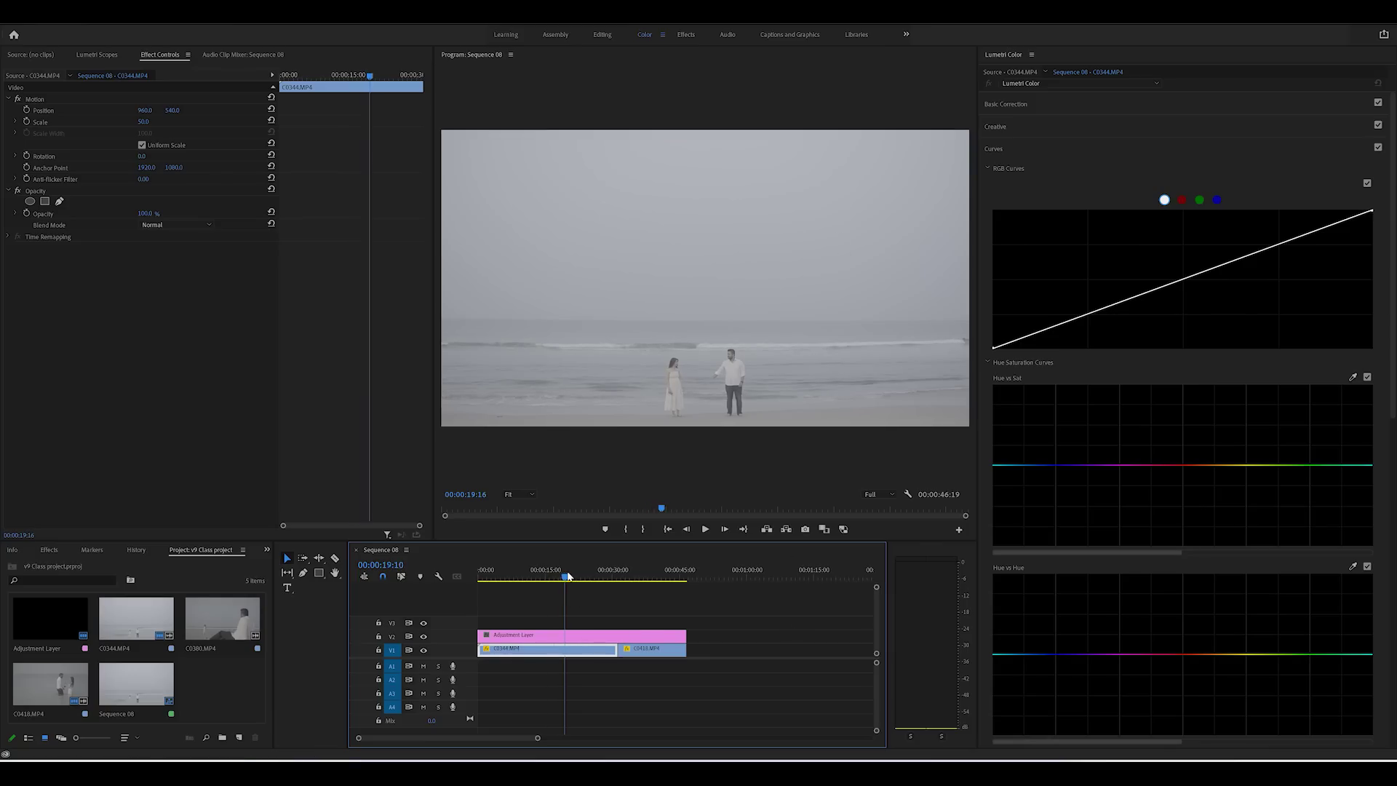
- Select the adjustment layer, show the Lumetri Scopes, and park the playhead on the C0418 water clip
left_click(636, 577)
left_click(635, 635)
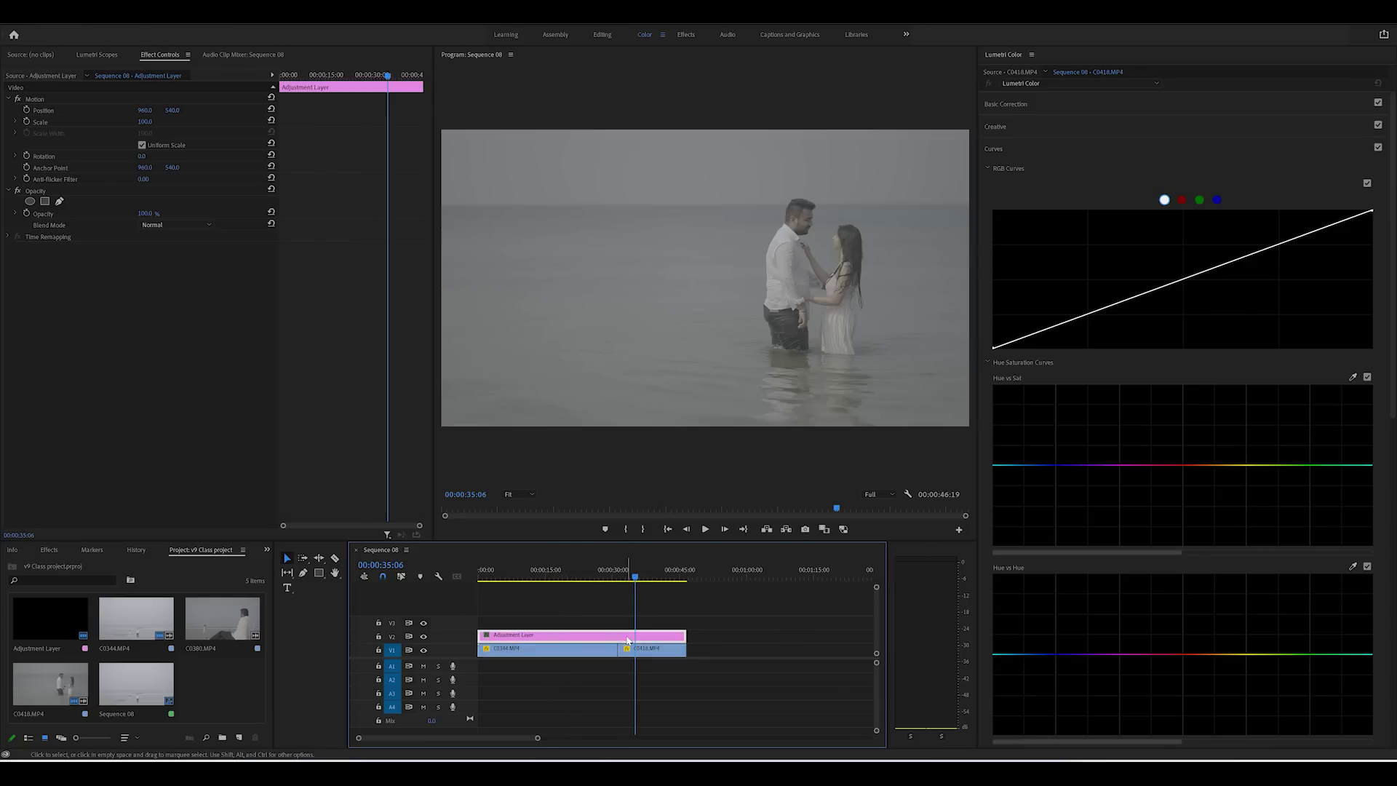
left_click(577, 571)
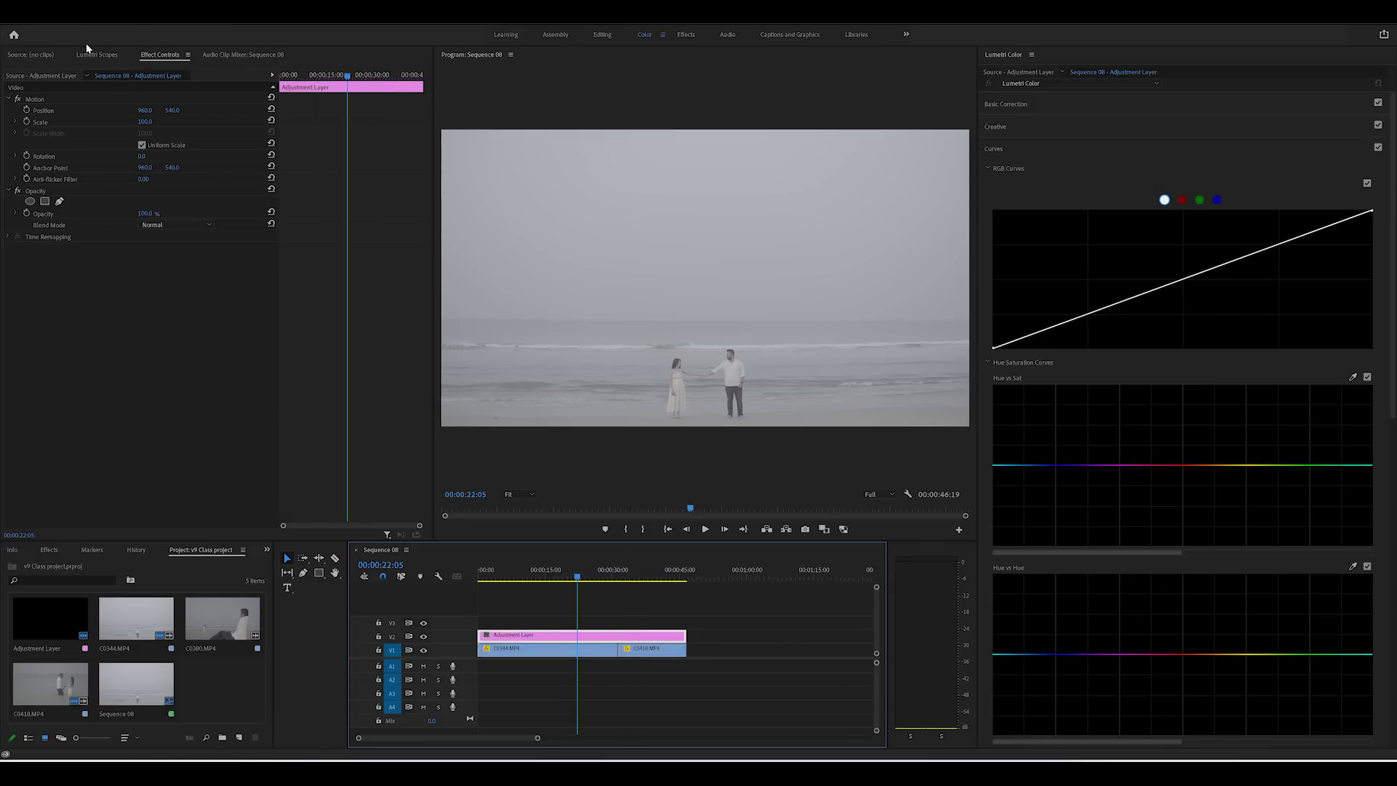
left_click(93, 52)
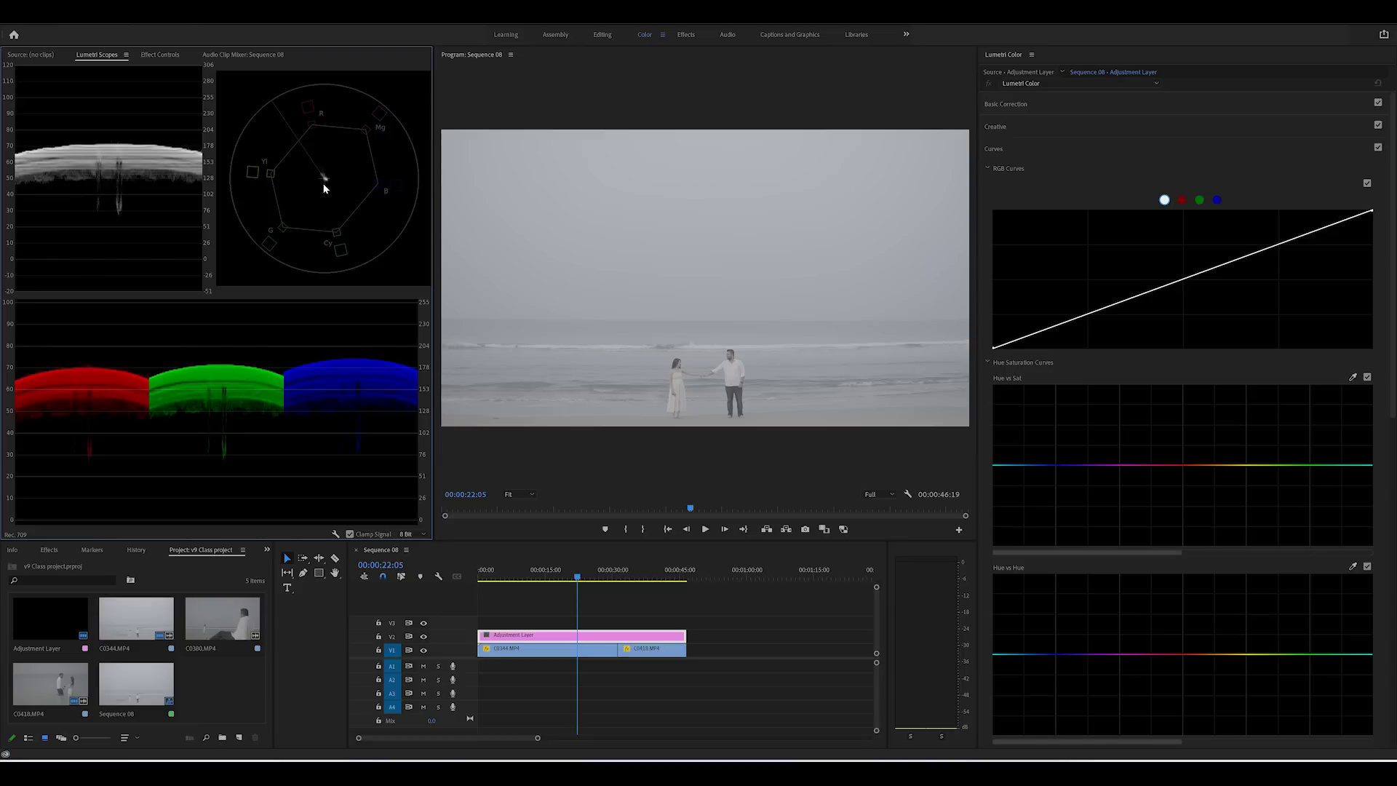
left_click(546, 576)
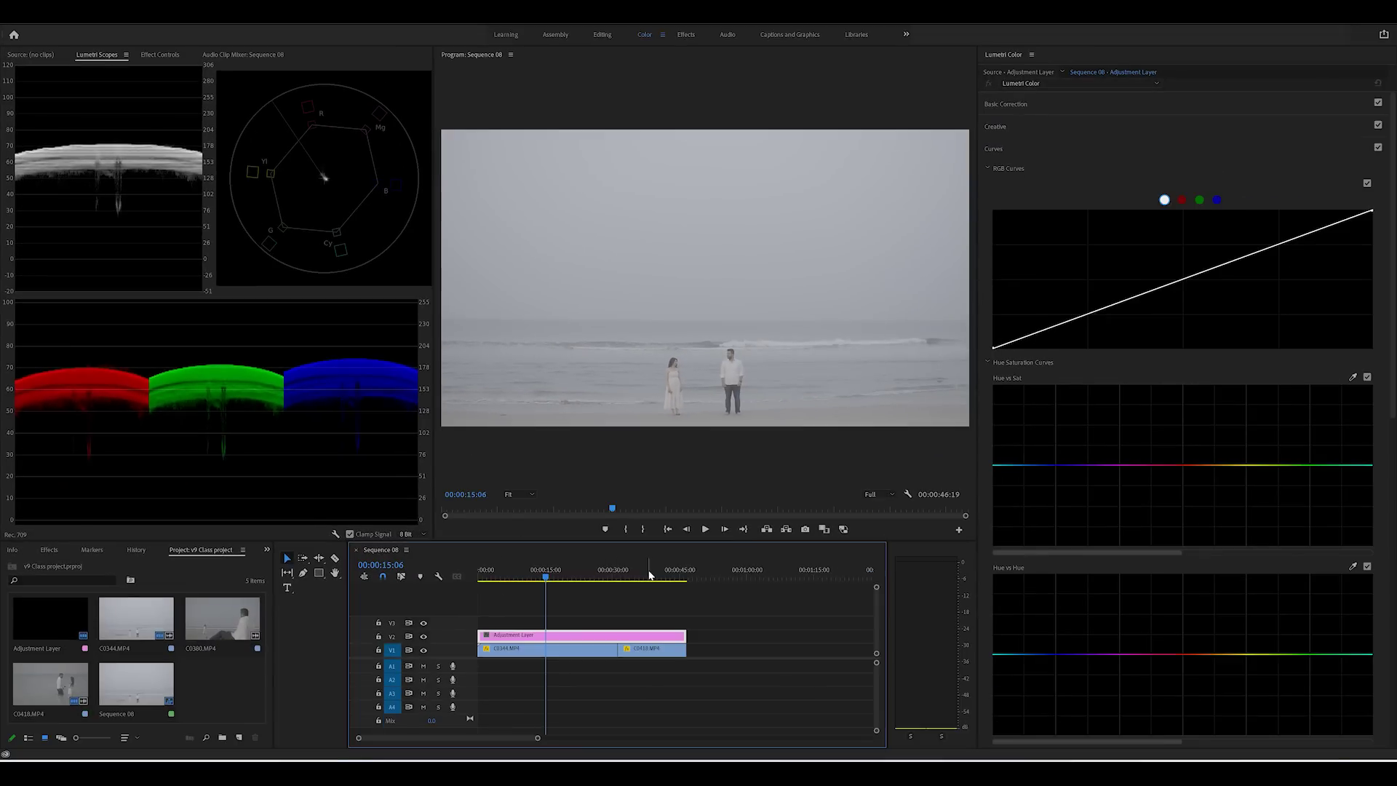
left_click(649, 575)
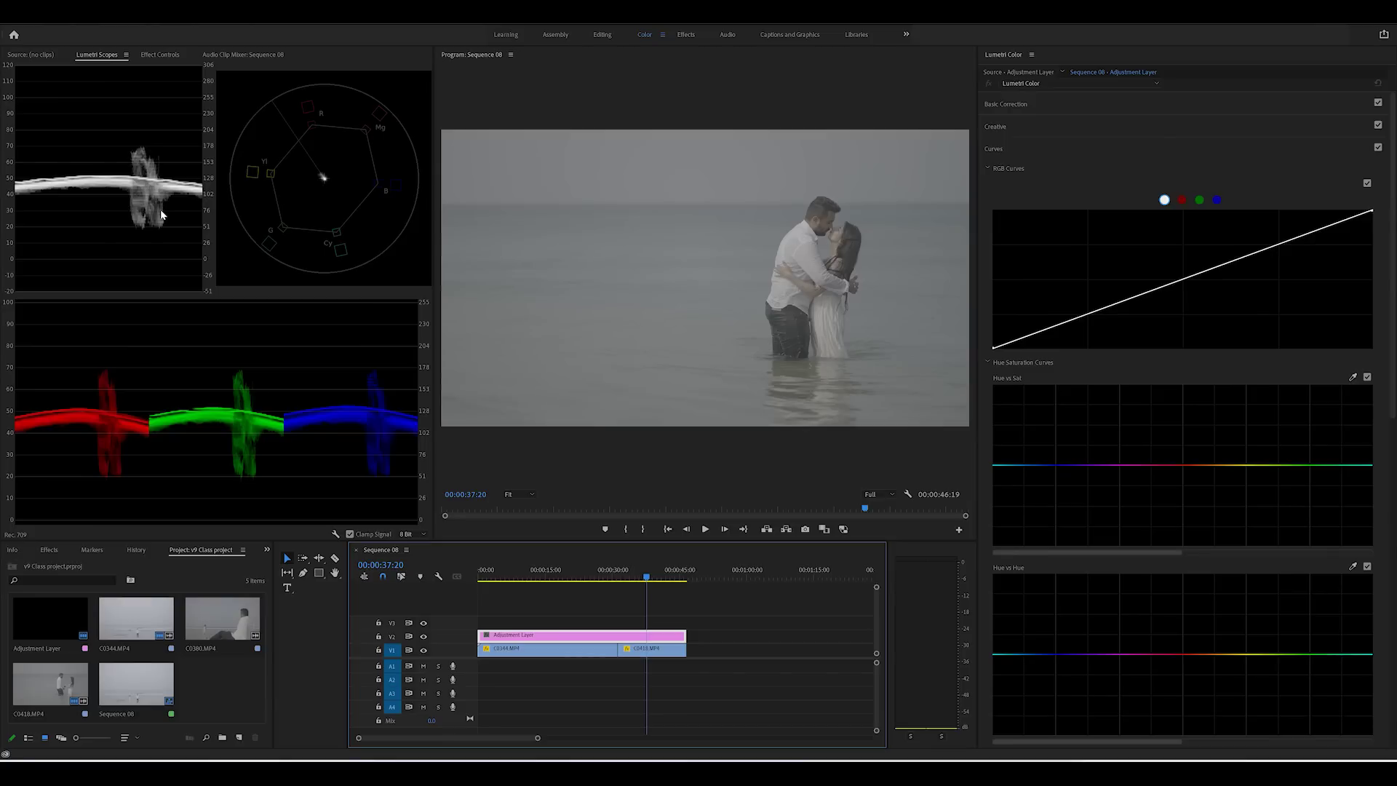
- Razor the adjustment layer at the cut between the beach and water clips
key("c")
left_click(618, 635)
key("v")
left_click(636, 635)
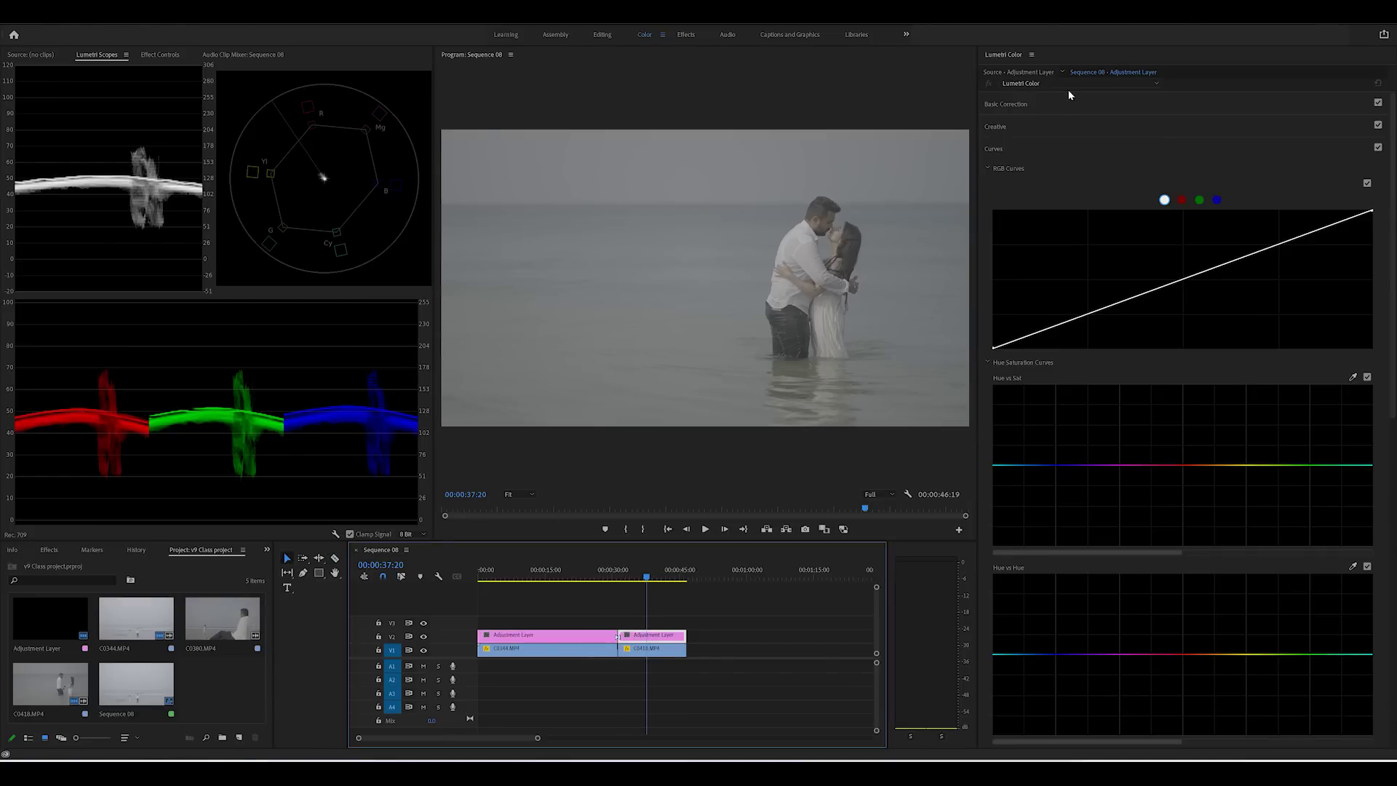
- Apply the AMIRA_Default_LogC2Rec709 input LUT to both the water and beach halves
left_click(1042, 103)
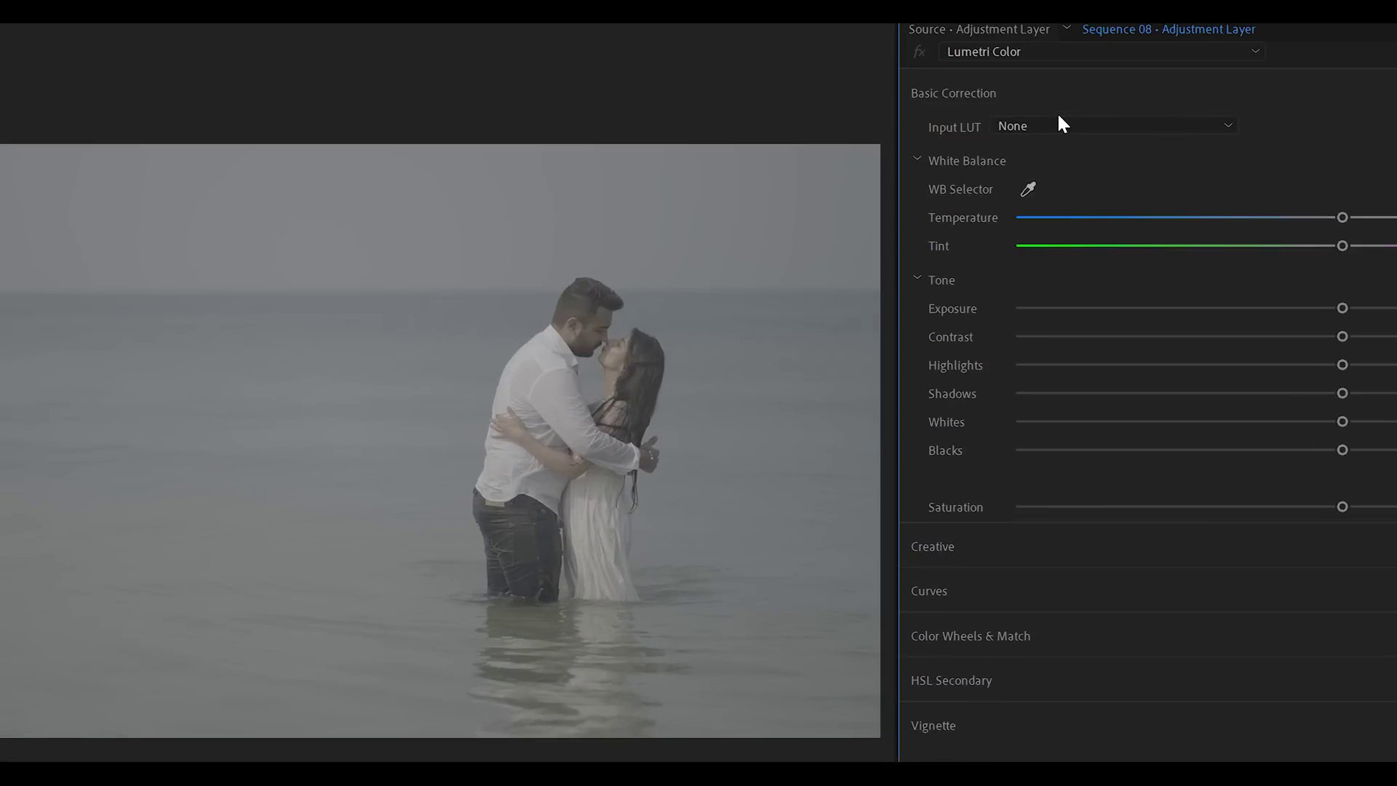
left_click(1077, 128)
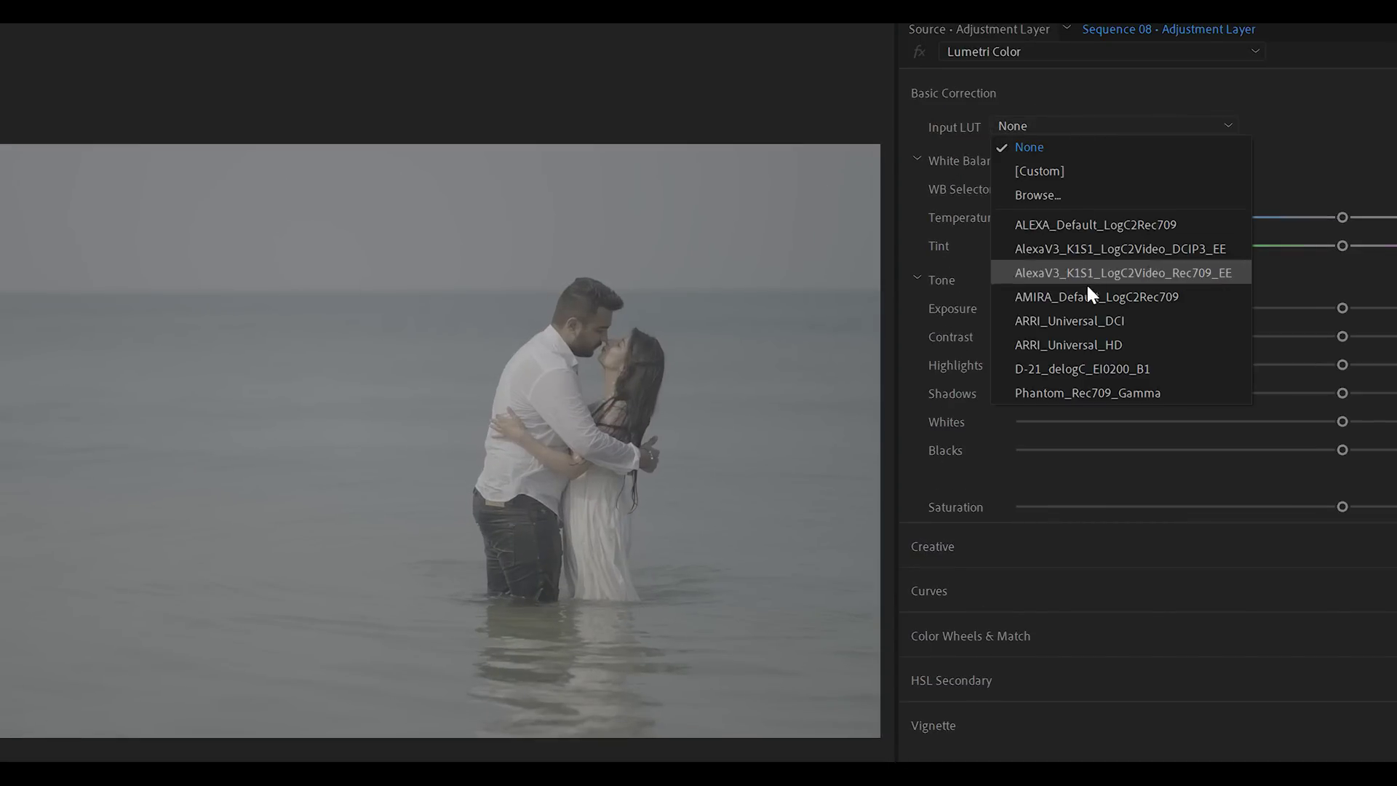
left_click(1159, 295)
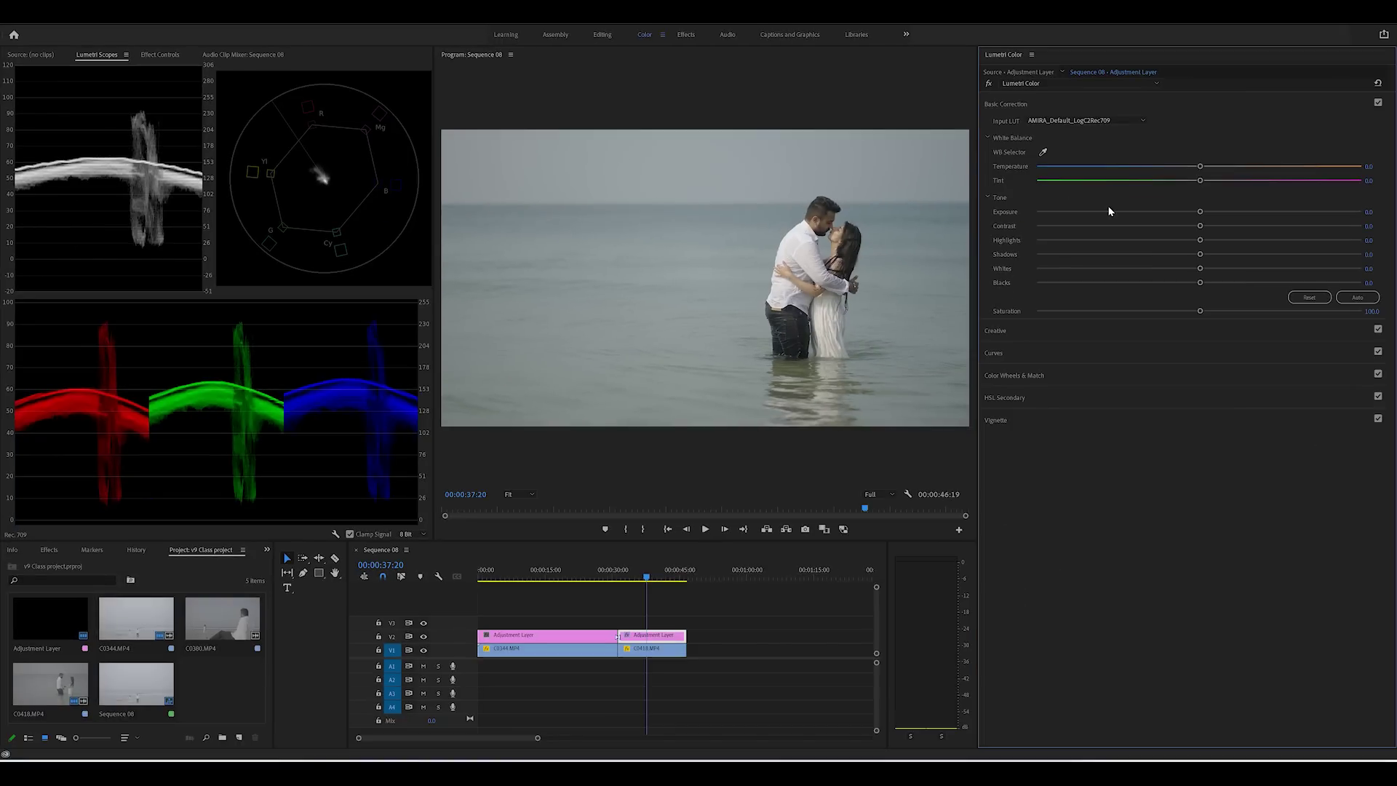
left_click(558, 572)
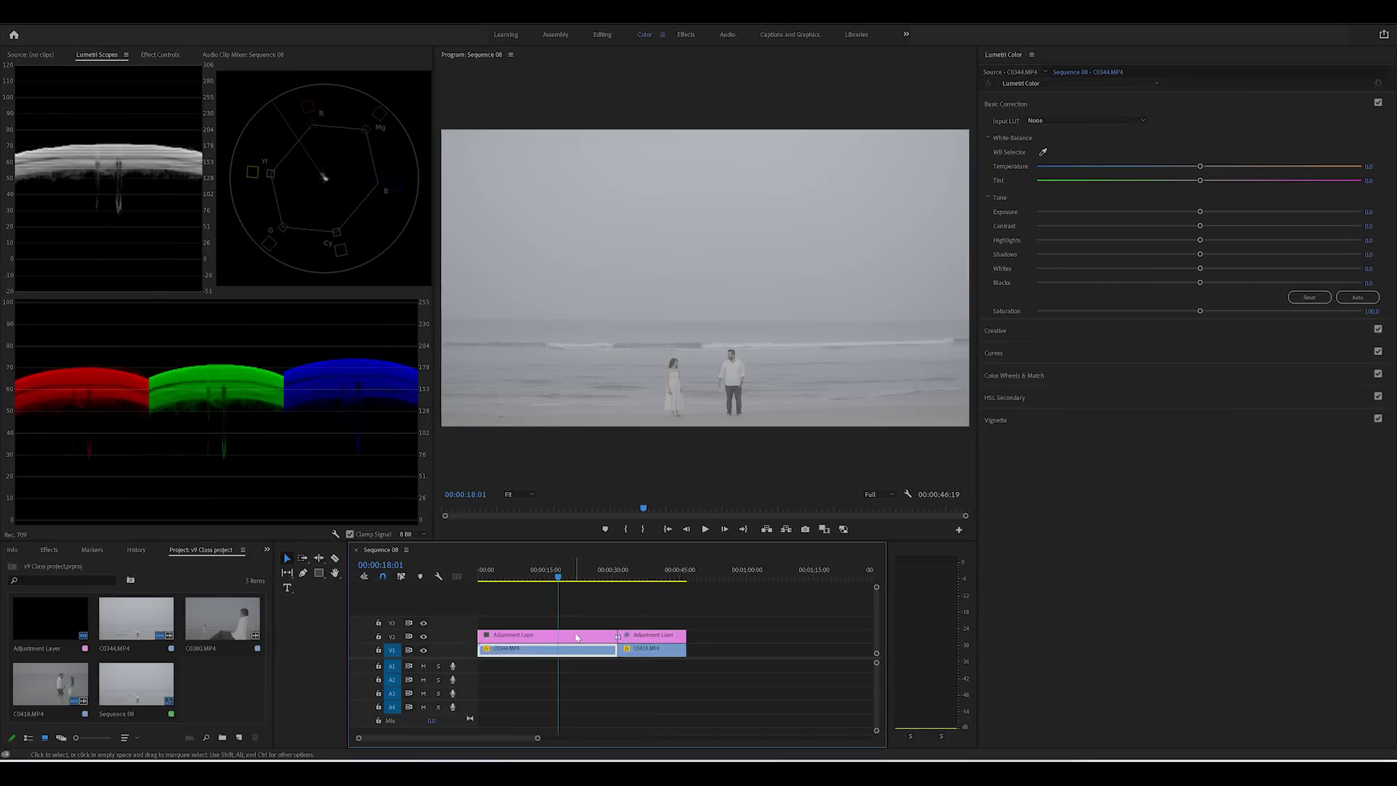
left_click(1039, 123)
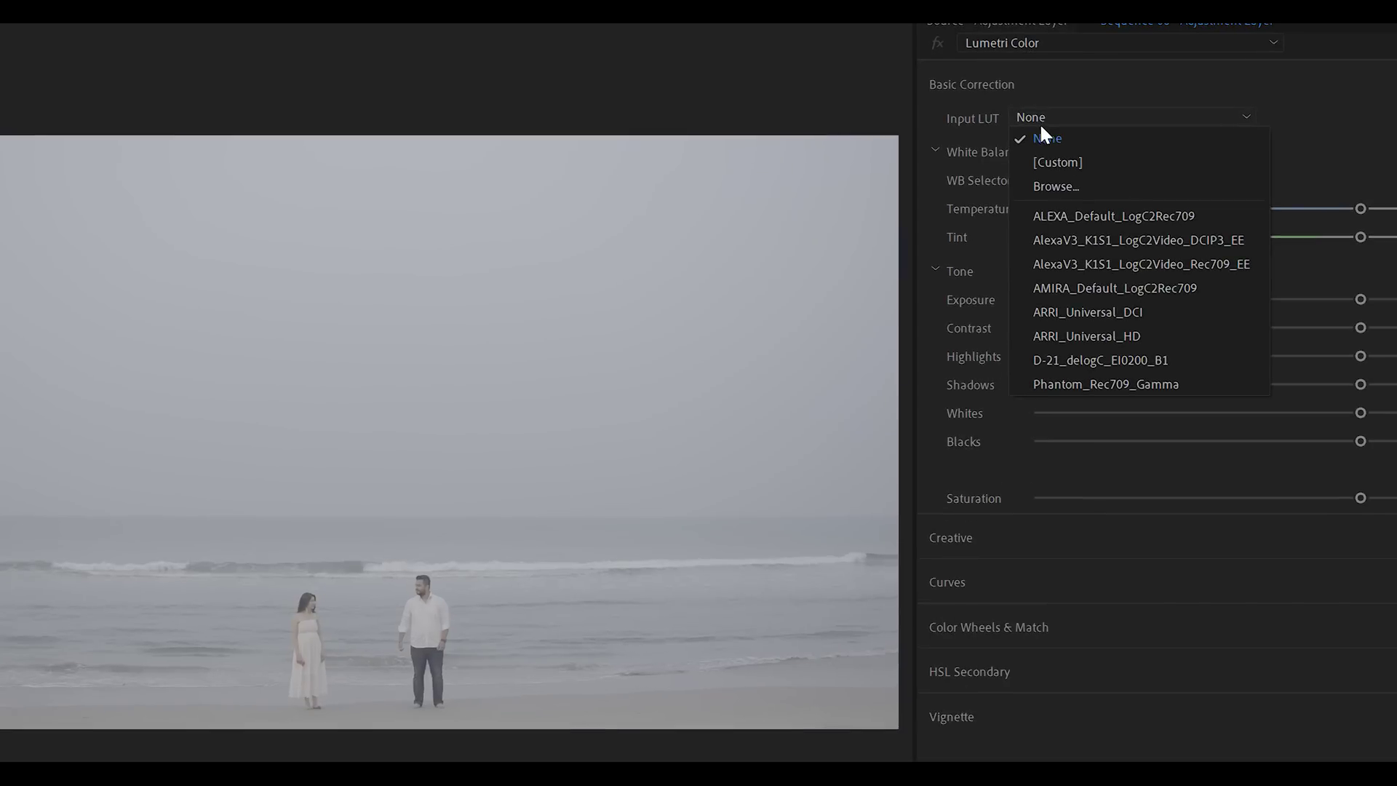
left_click(1079, 288)
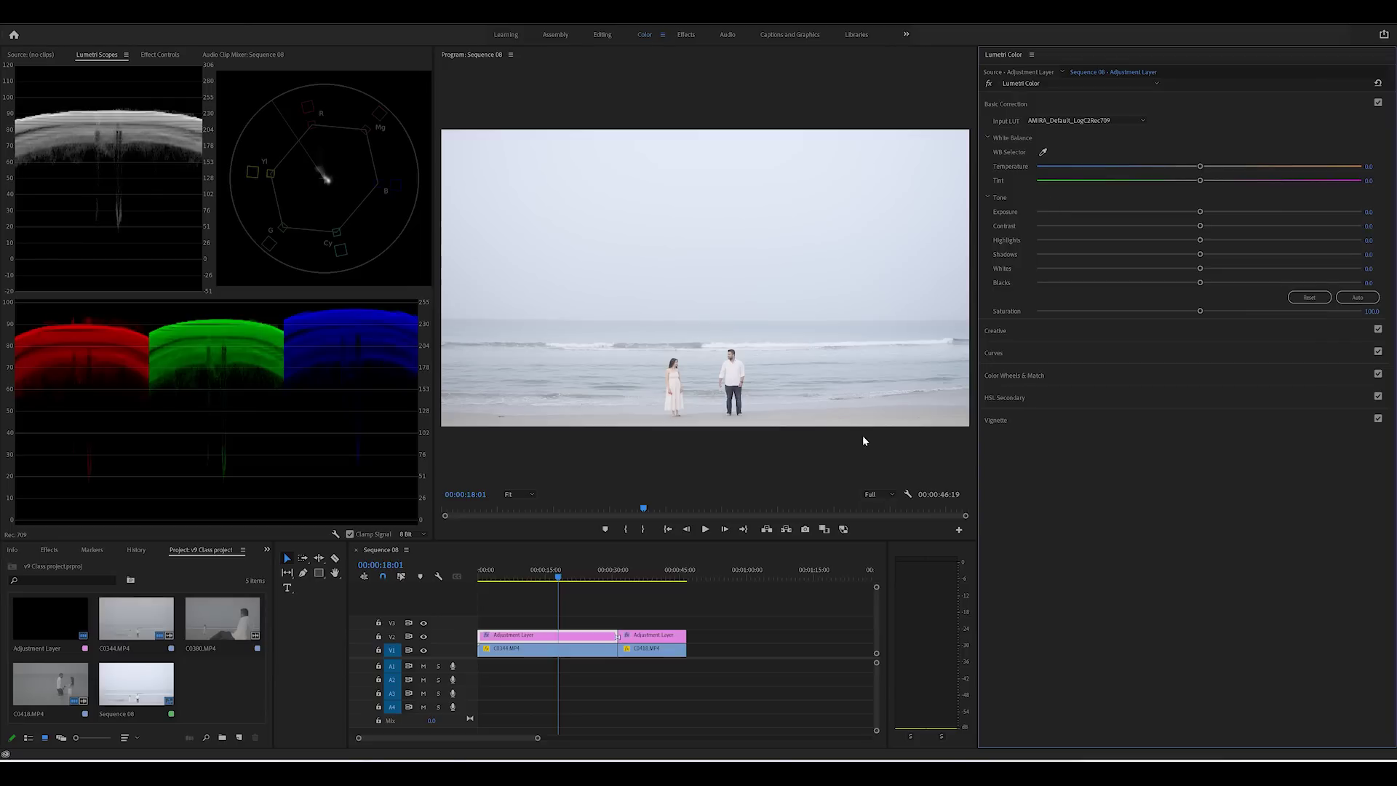
left_click_drag(676, 574, 576, 579)
- On the beach half, set Contrast 50 and Highlights -50 and drag the RGB curve black point right
left_click(586, 639)
left_click(1373, 225)
type("50")
key("Return")
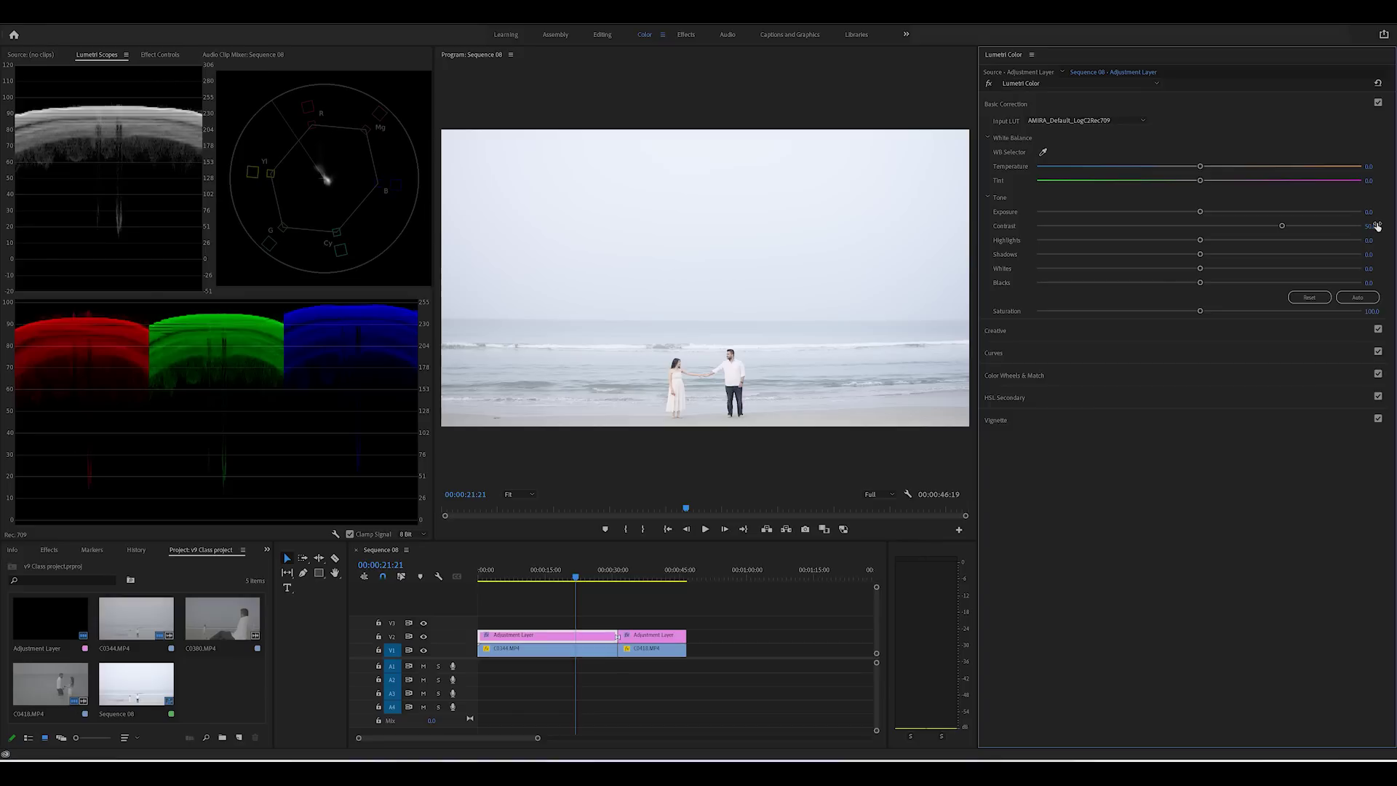
left_click(1373, 239)
type("-50")
key("Return")
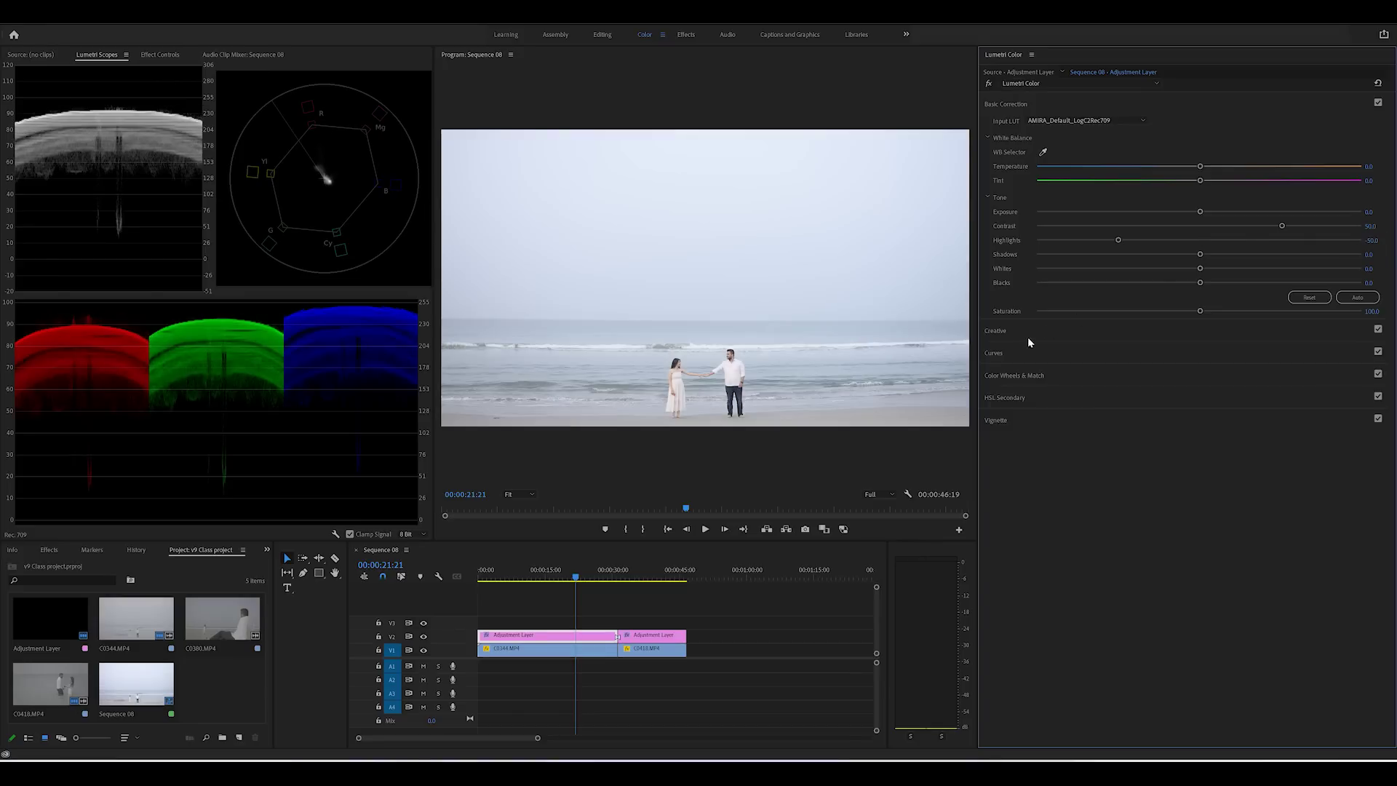
left_click(1015, 354)
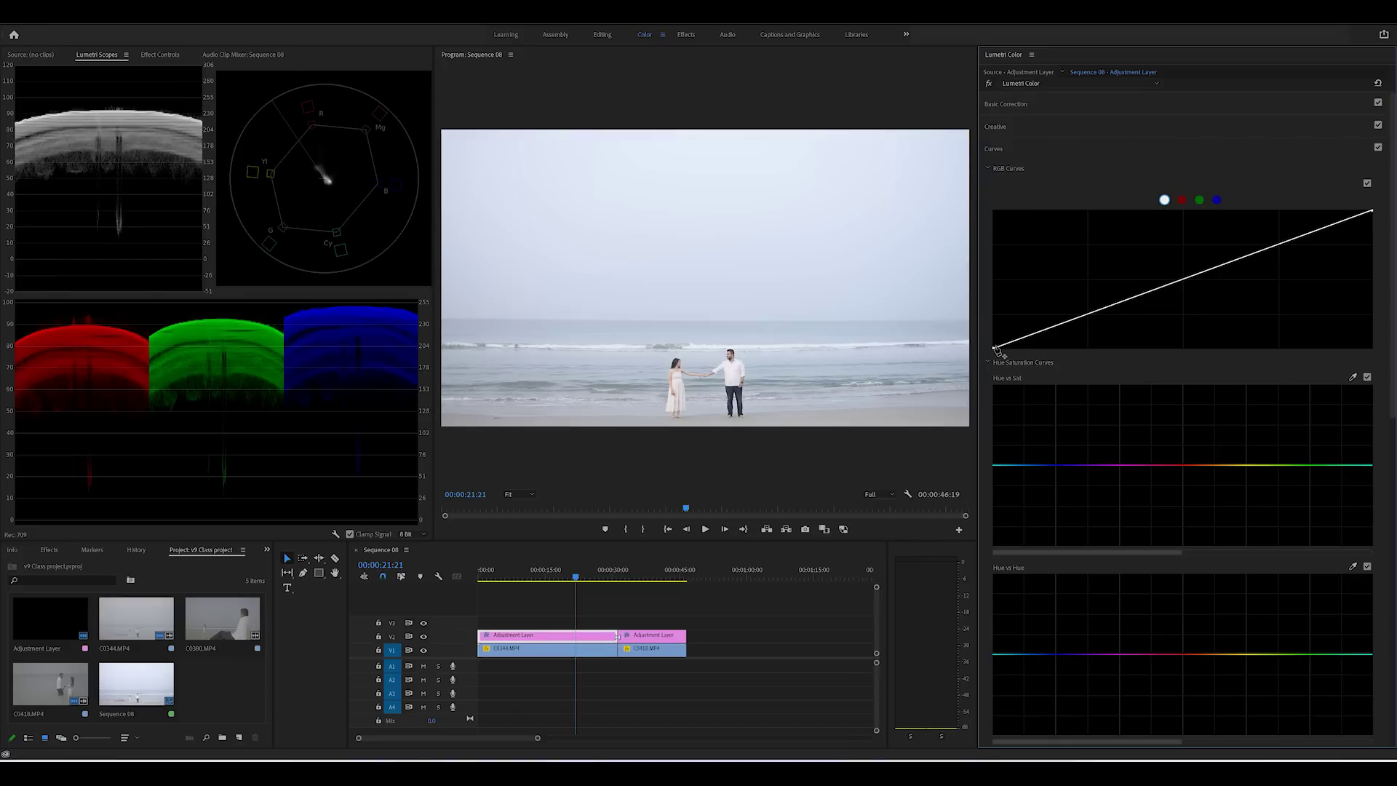
left_click_drag(997, 350, 1043, 348)
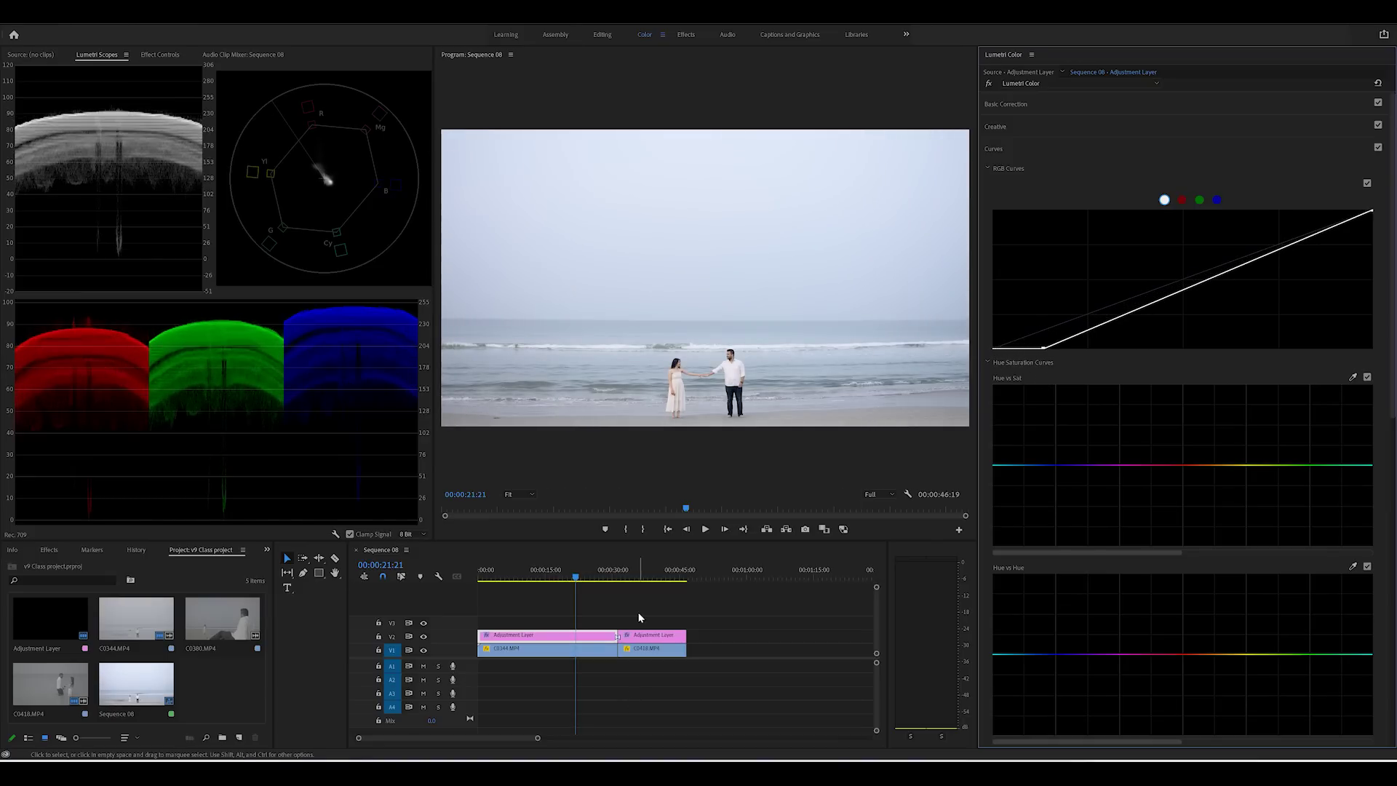
- On the water half, lift the RGB curve midtones and move the black point right
left_click(641, 572)
left_click(662, 639)
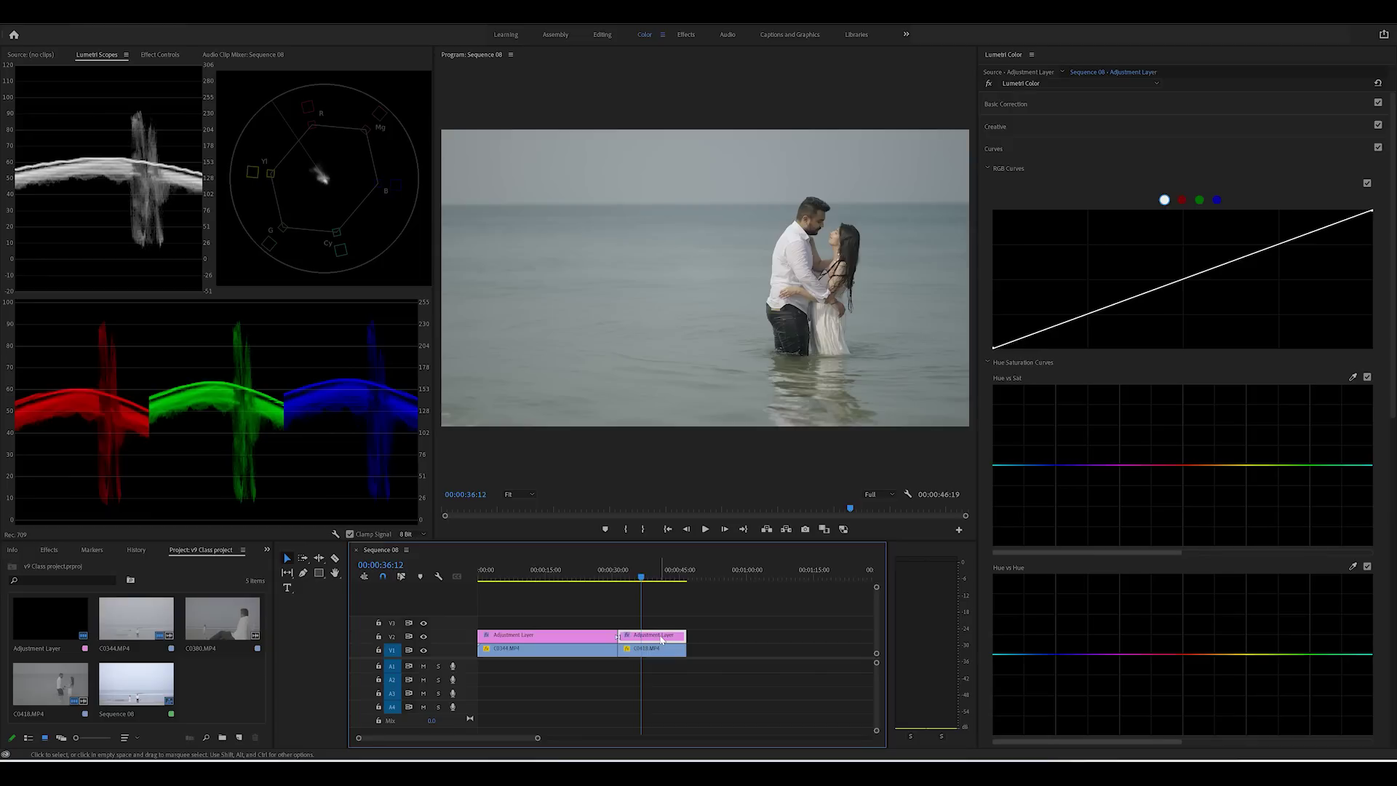
left_click_drag(1182, 281, 1174, 272)
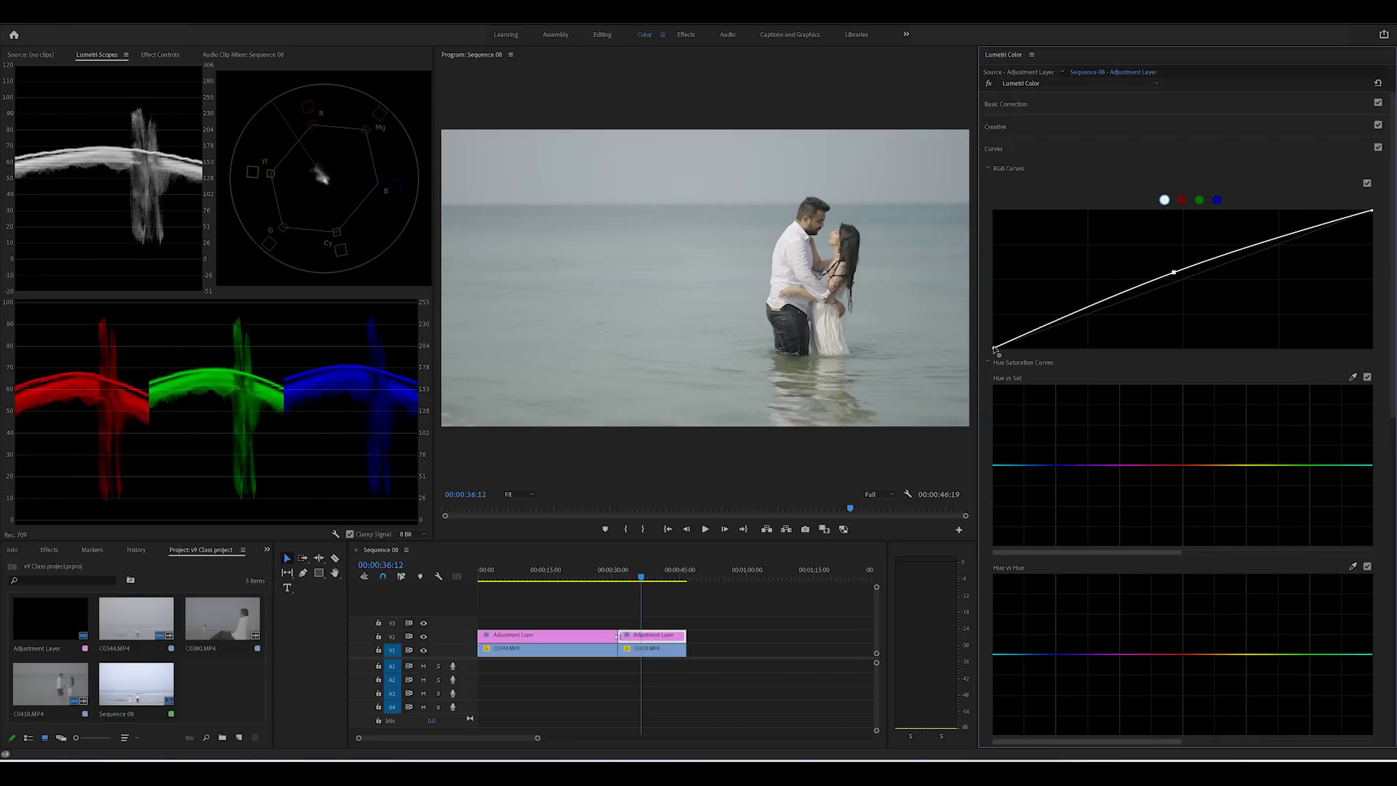
left_click_drag(995, 349, 1006, 348)
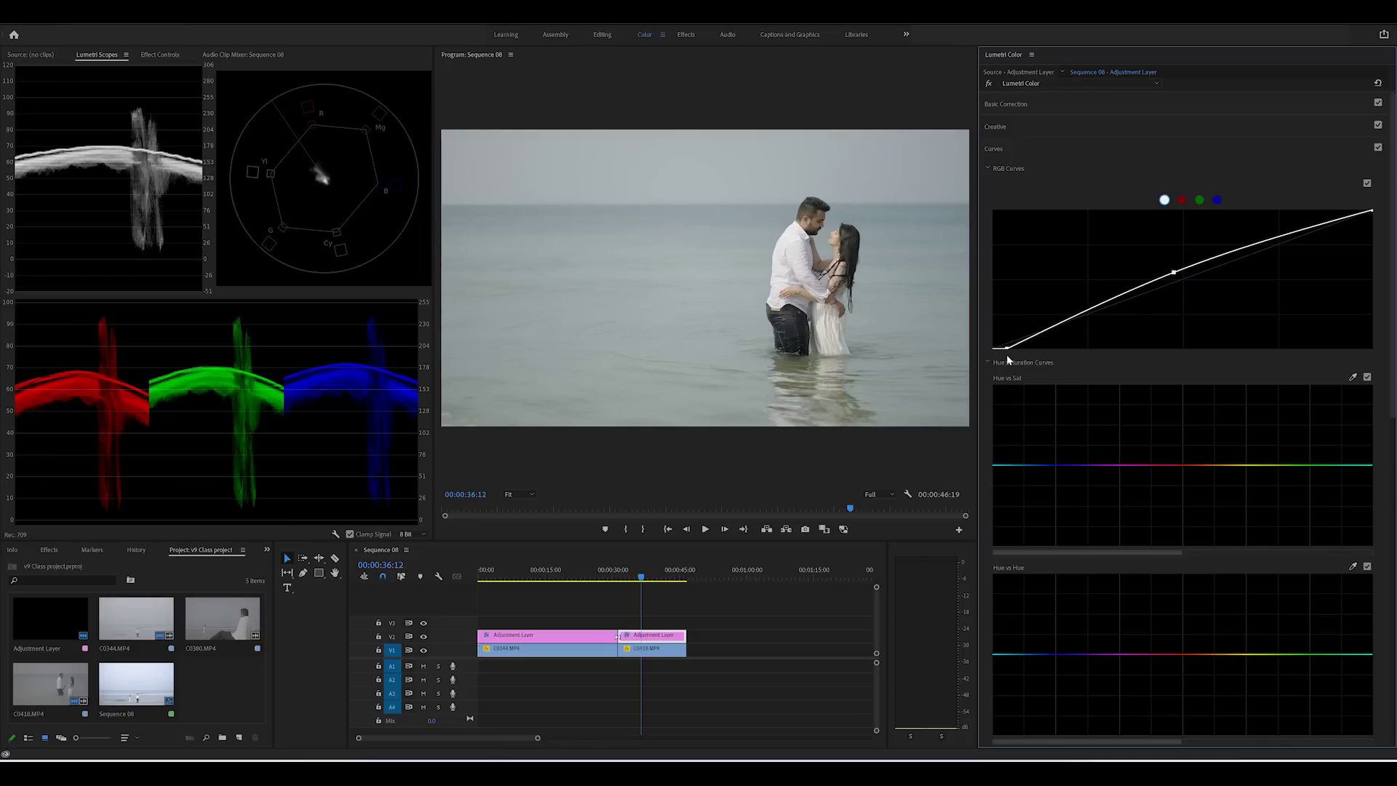
left_click(585, 572)
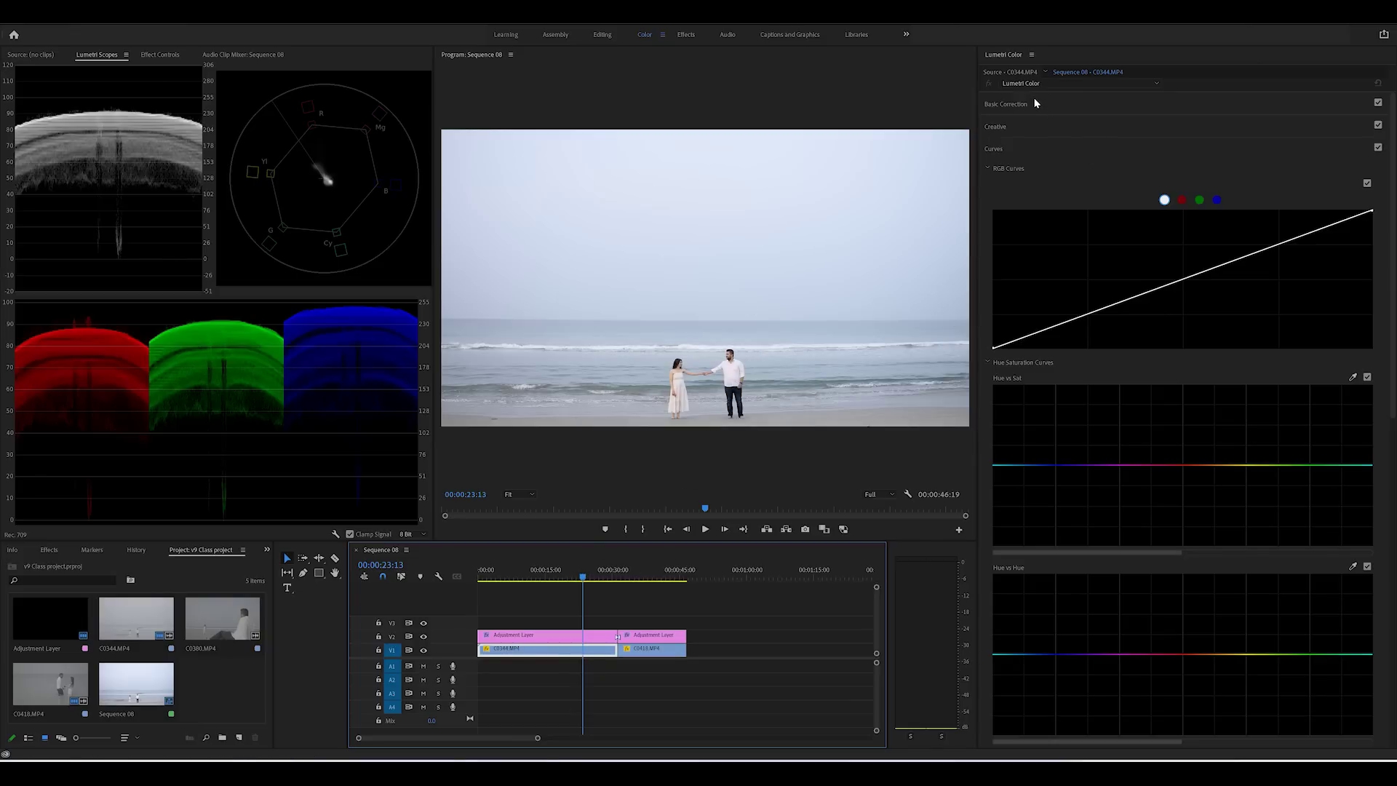
- Expand HSL Secondary and eyedrop the sky colour of the beach clip as the key
scroll(1062, 597, "down", 5)
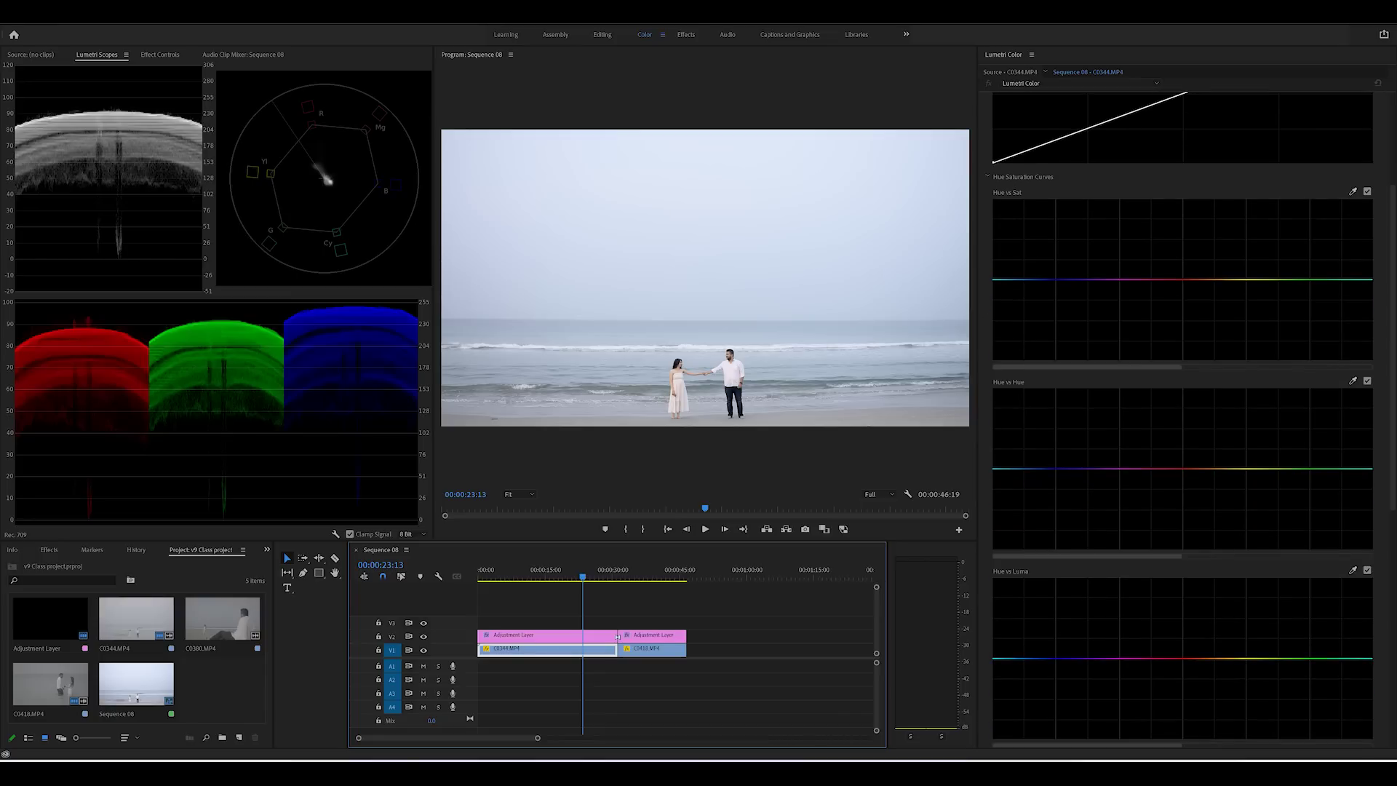
scroll(1390, 320, "down", 10)
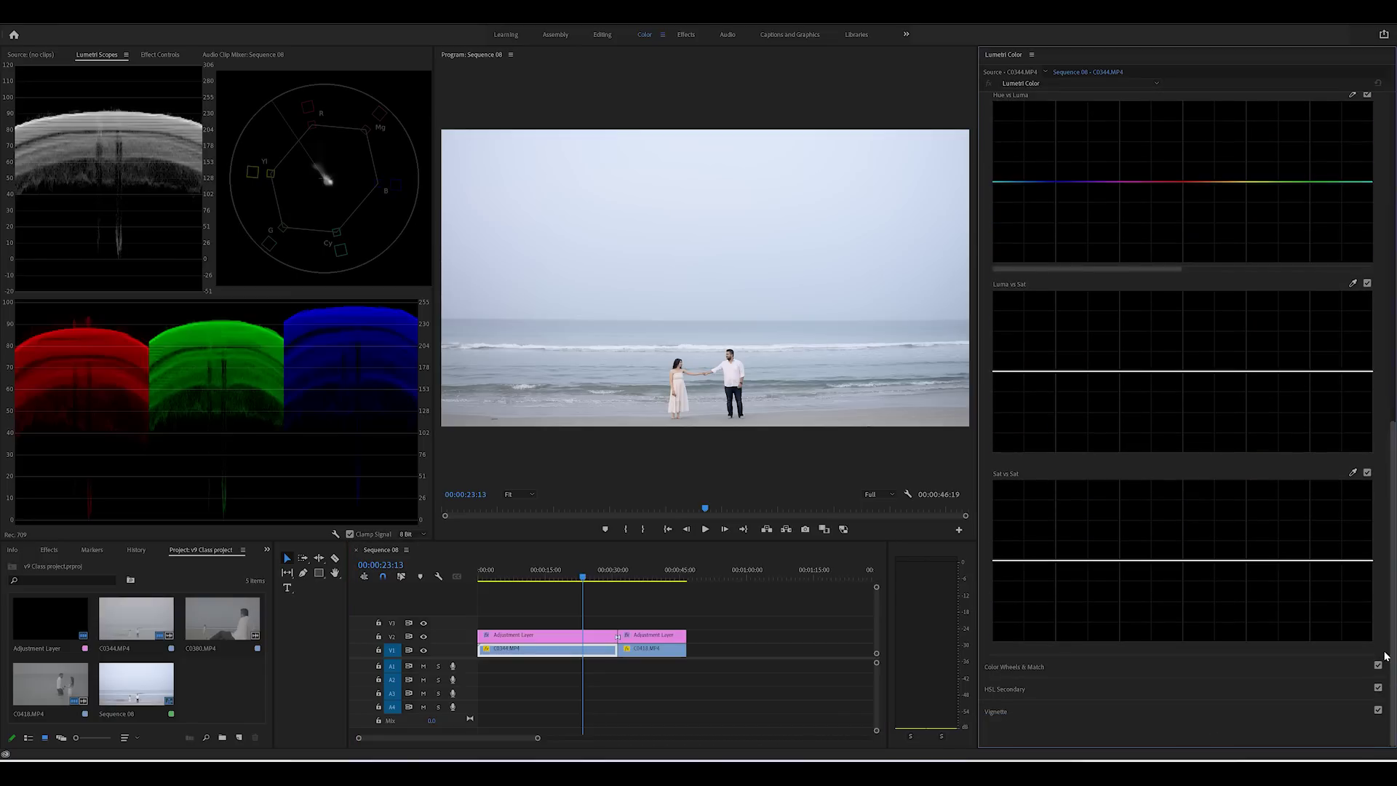
left_click(1021, 690)
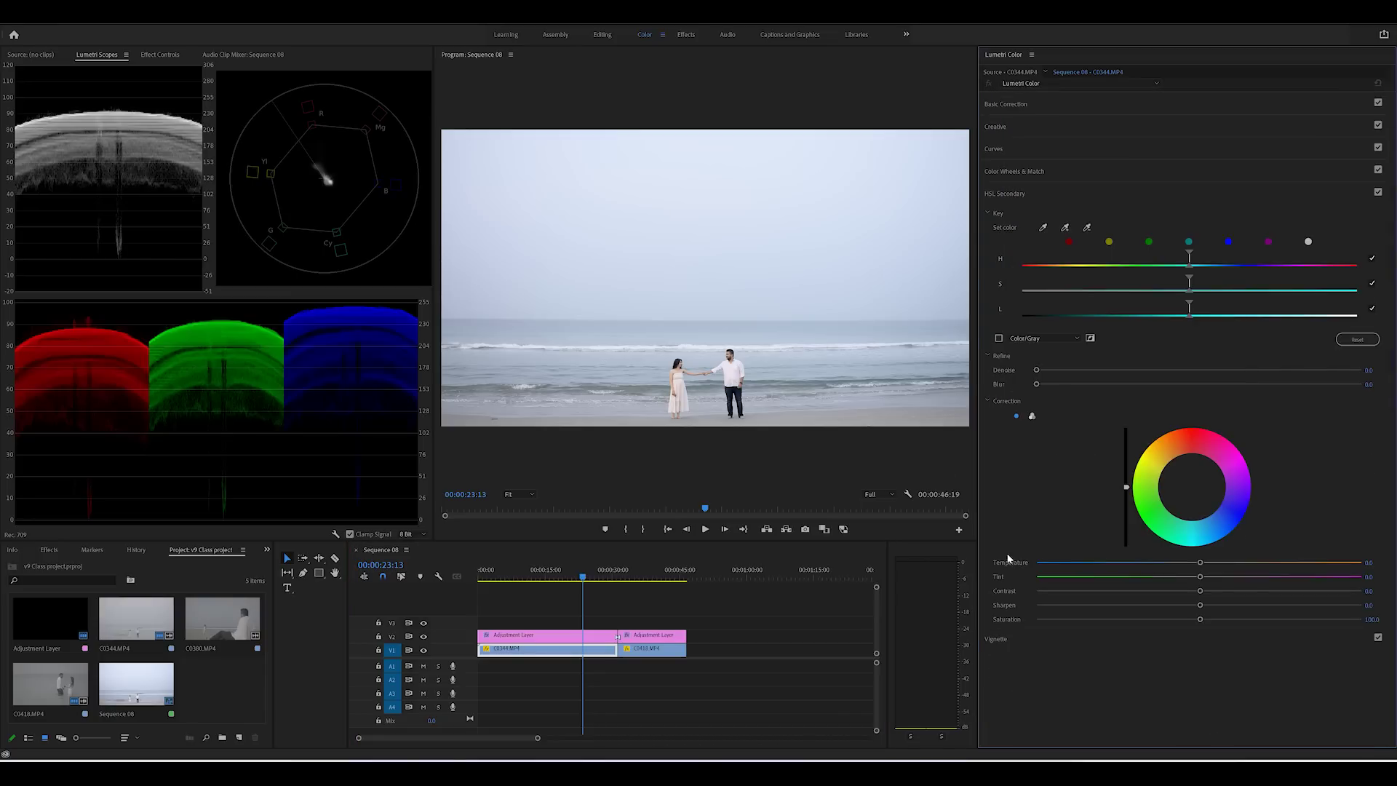
left_click(162, 56)
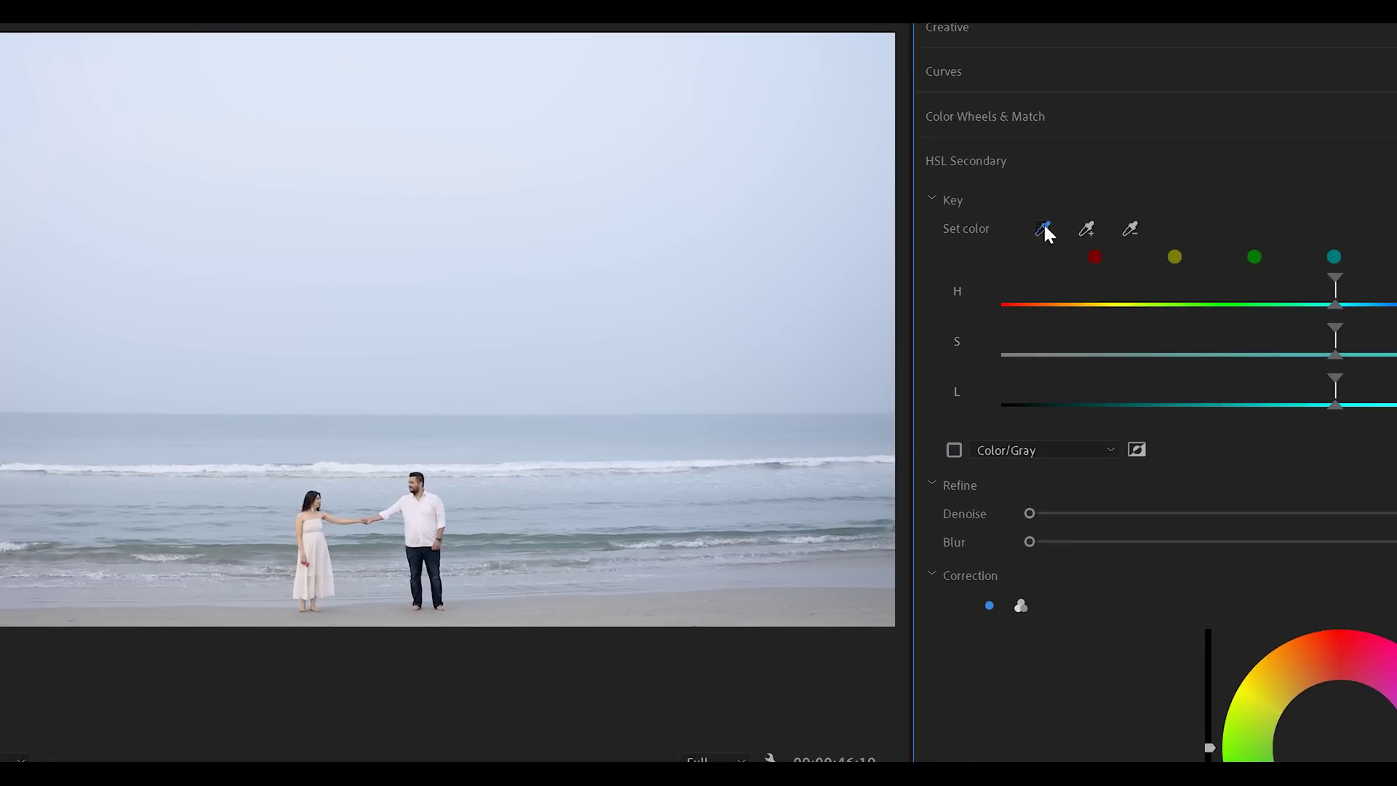
left_click(1044, 226)
left_click(712, 206)
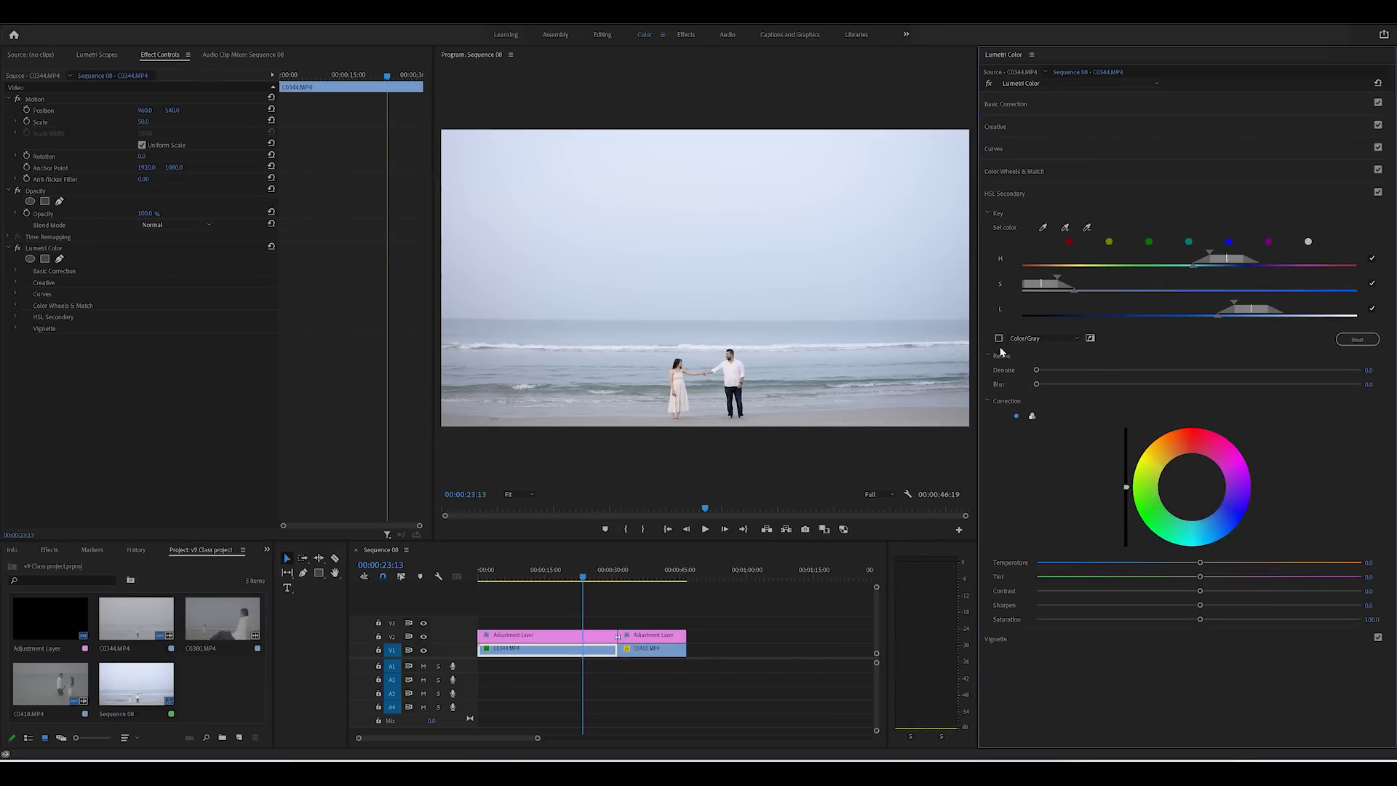
- Check the key as a Color/Black matte, add more sampled colour, then return to the normal image
left_click(998, 338)
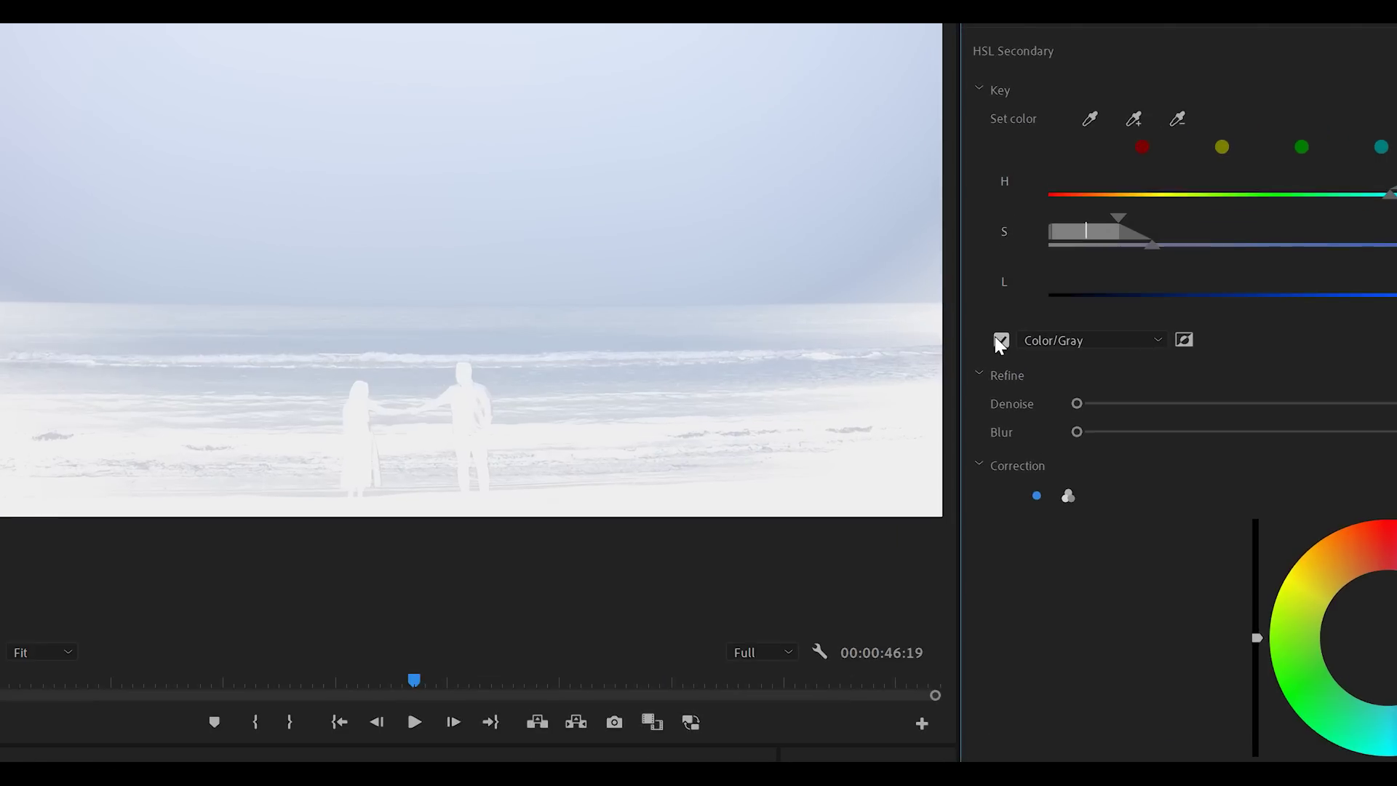
left_click(1046, 337)
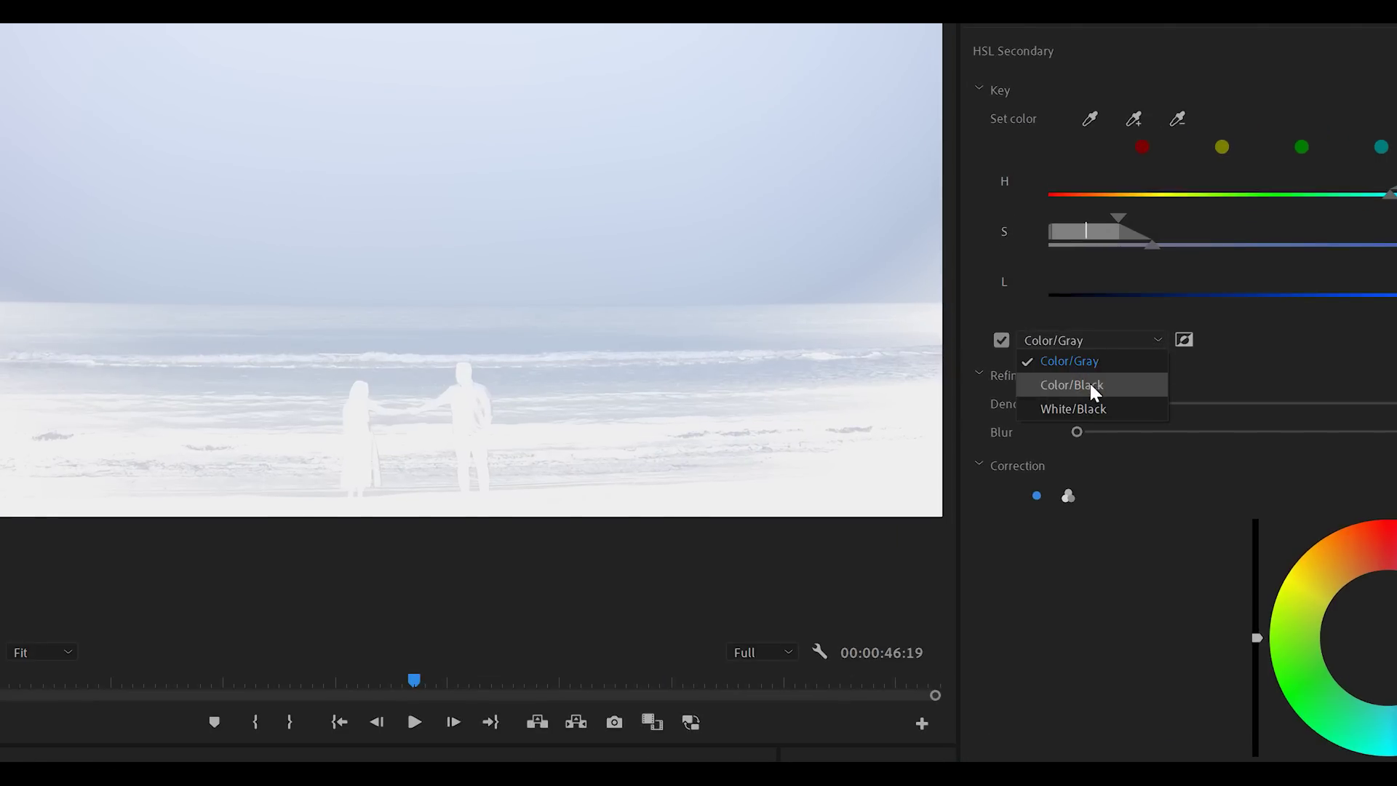
left_click(1090, 384)
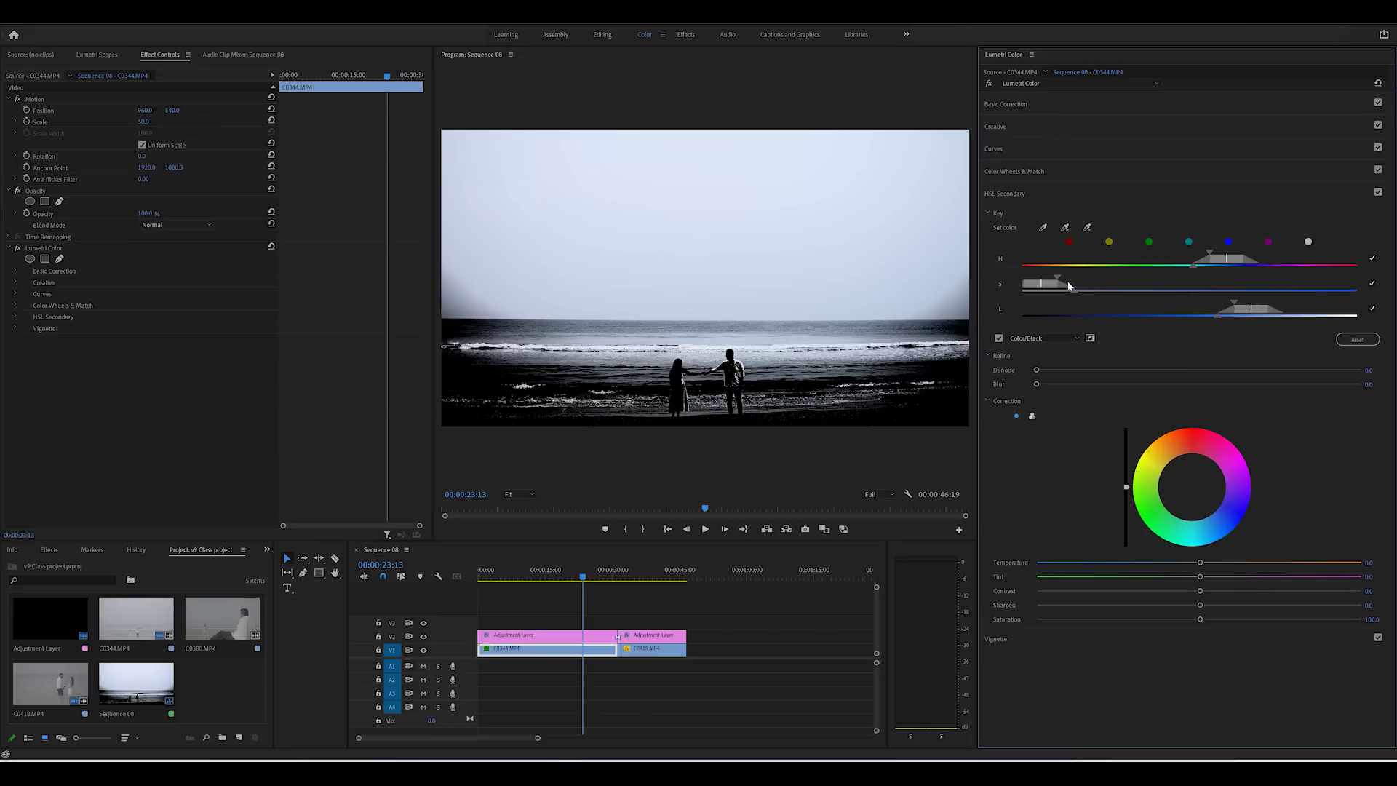
left_click(1064, 227)
left_click(462, 299)
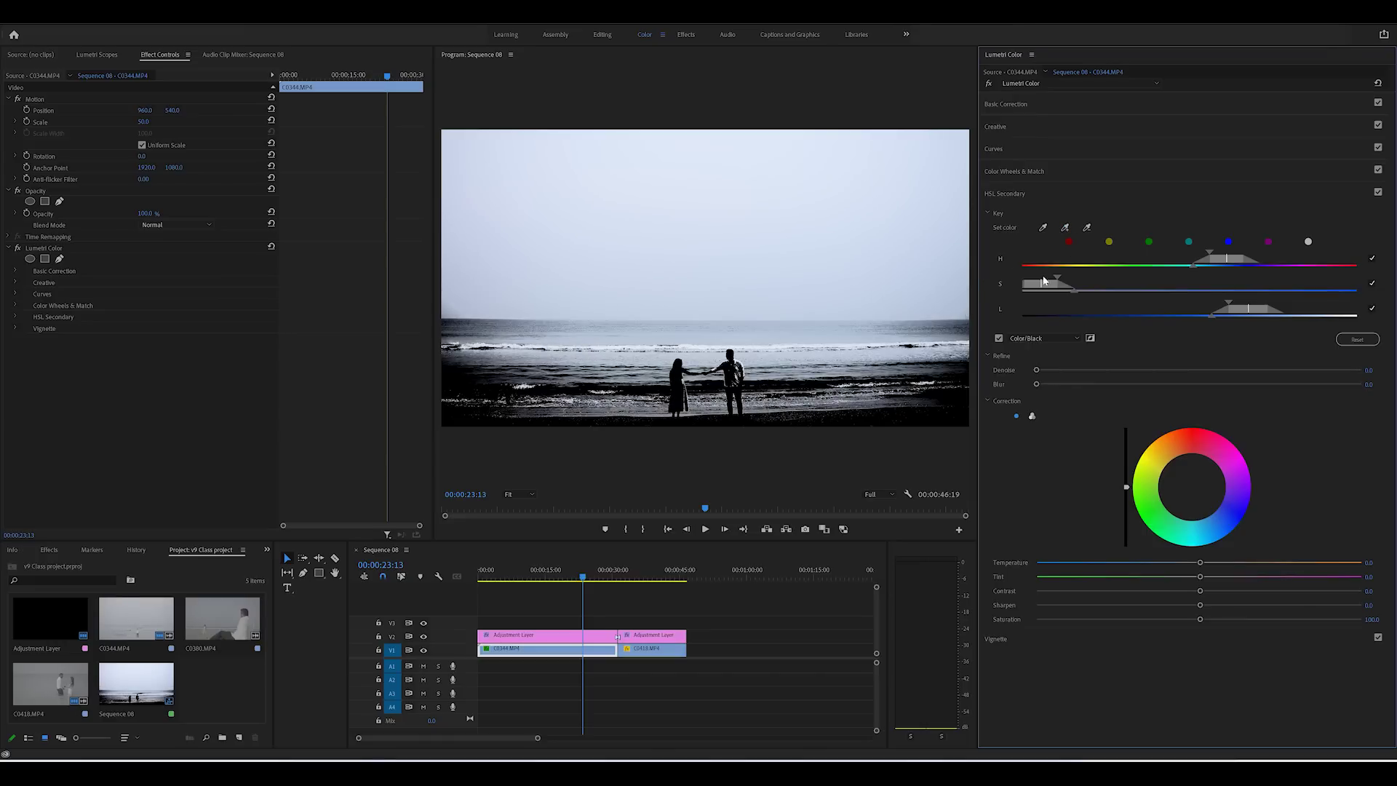
left_click(999, 339)
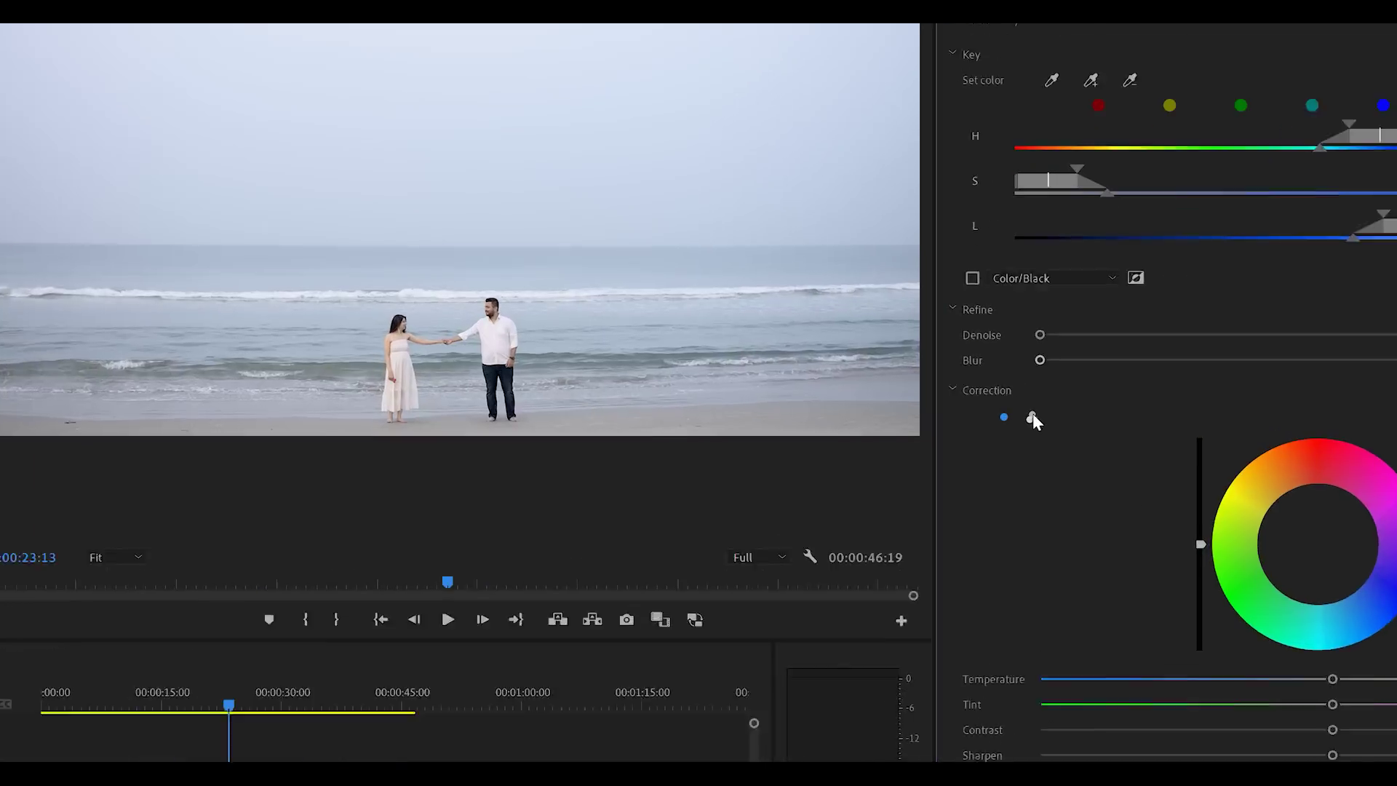
- Use HSL Secondary three-wheel view to push midtones toward cyan and lighten highlights to pale blue
left_click(1033, 416)
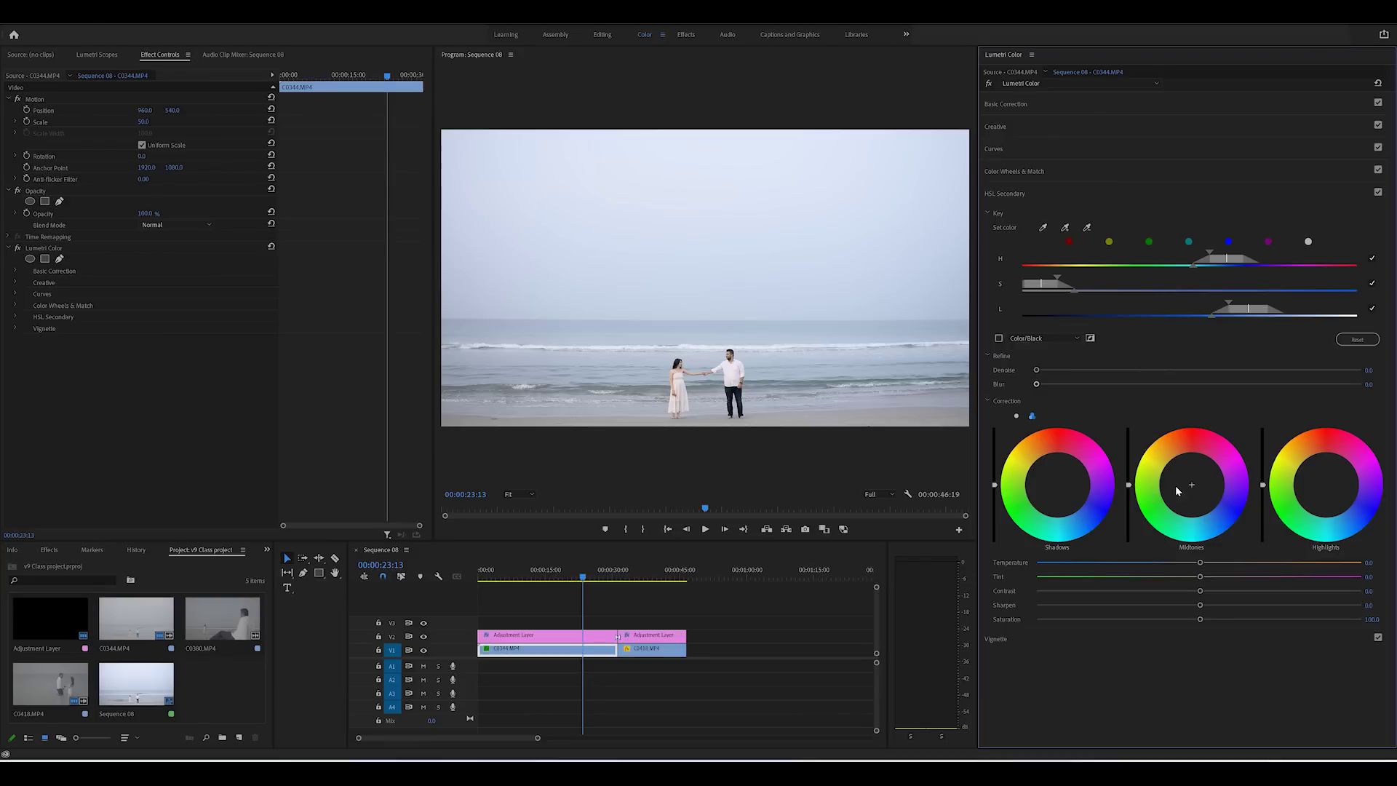
left_click(1194, 486)
left_click_drag(1192, 486, 1191, 494)
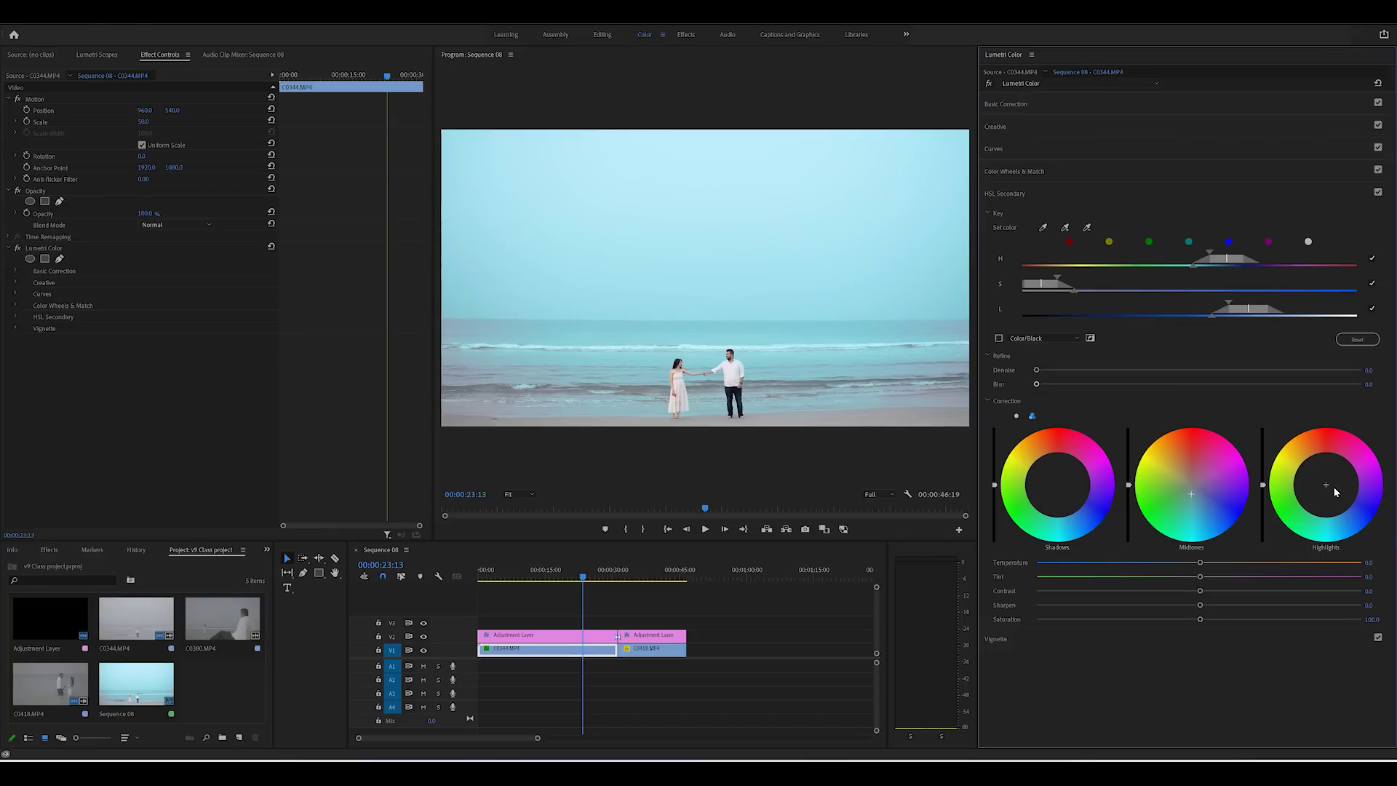
left_click_drag(1326, 484, 1331, 480)
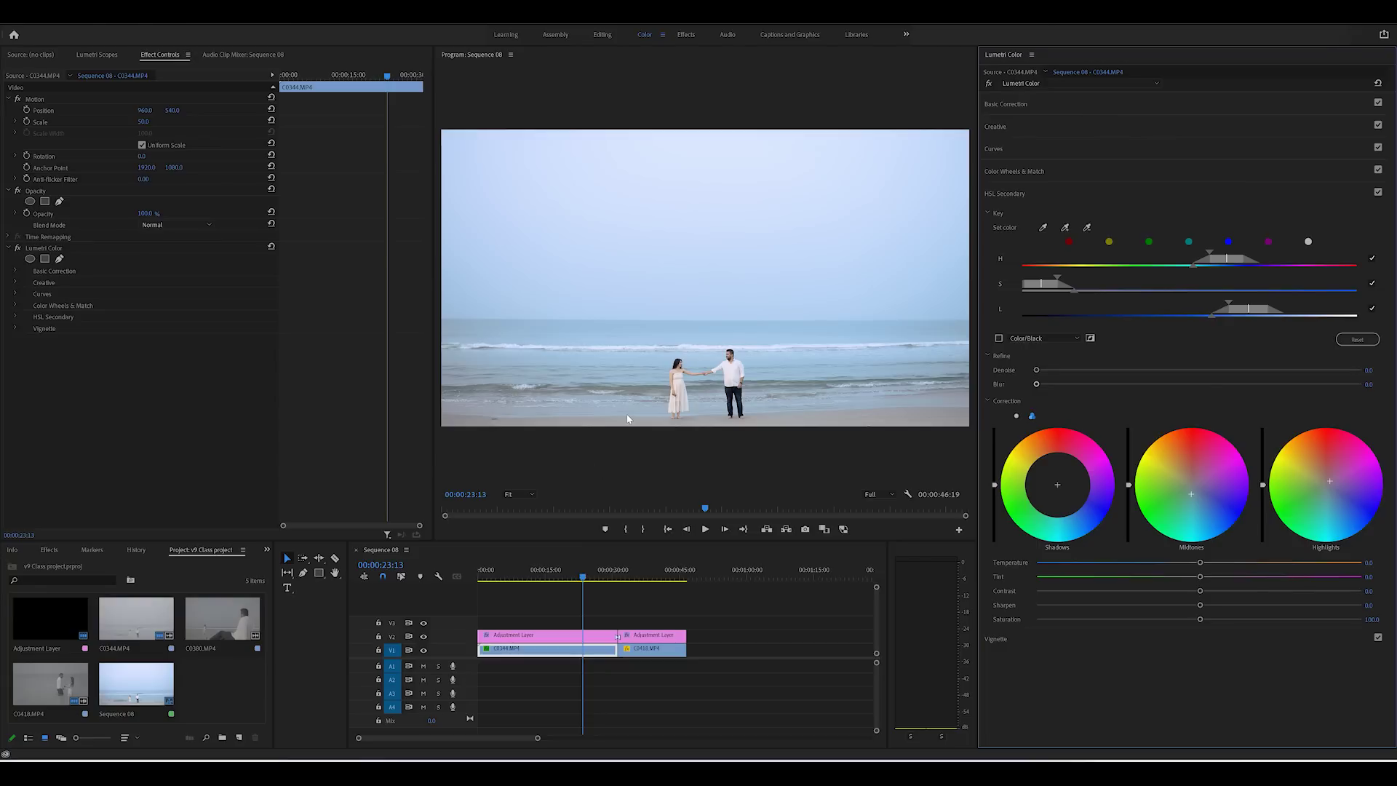
- Draw a closed Bezier mask along the horizon around the sea and sand
left_click(59, 261)
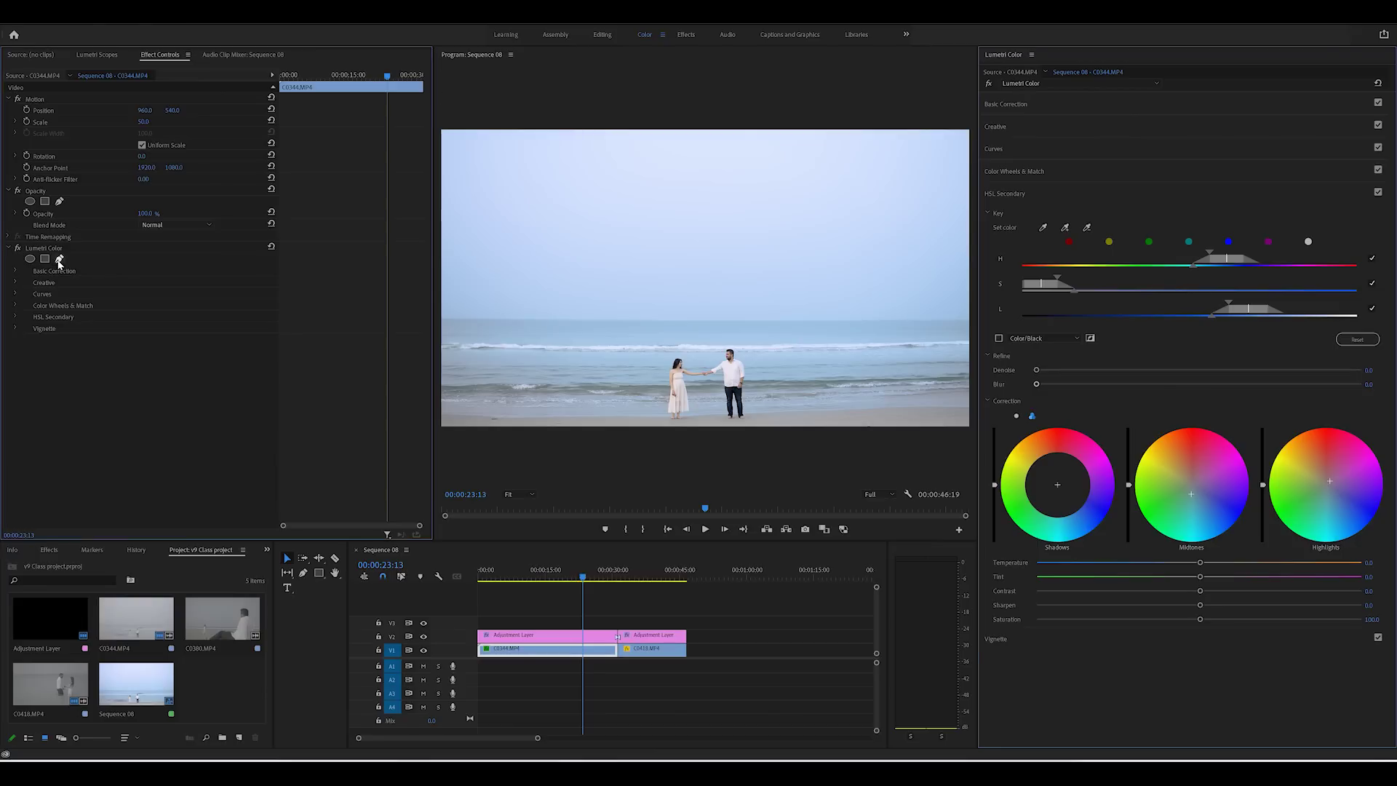
left_click(444, 319)
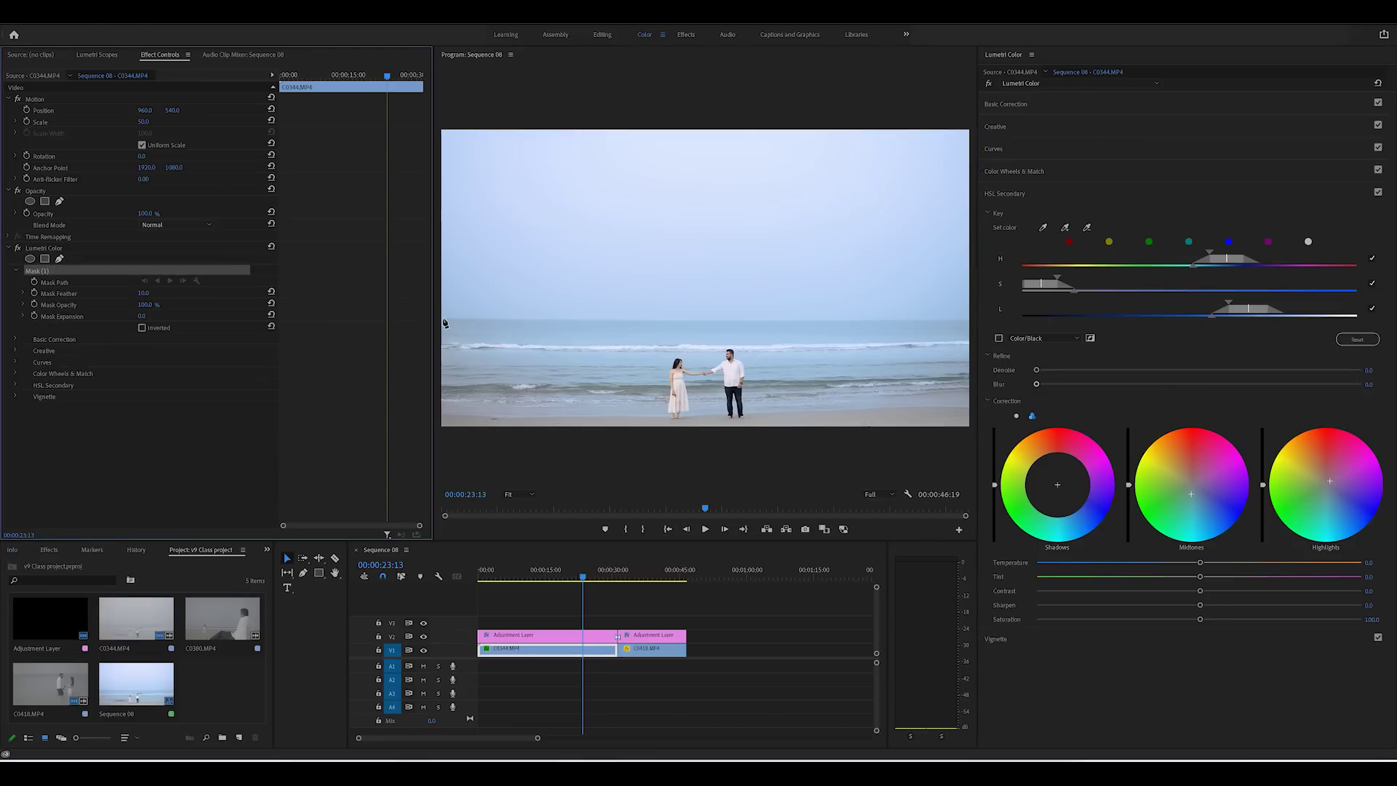
left_click(542, 321)
left_click(640, 322)
left_click(752, 321)
left_click(810, 322)
left_click(896, 323)
left_click(956, 318)
left_click(962, 336)
left_click(951, 402)
left_click(724, 423)
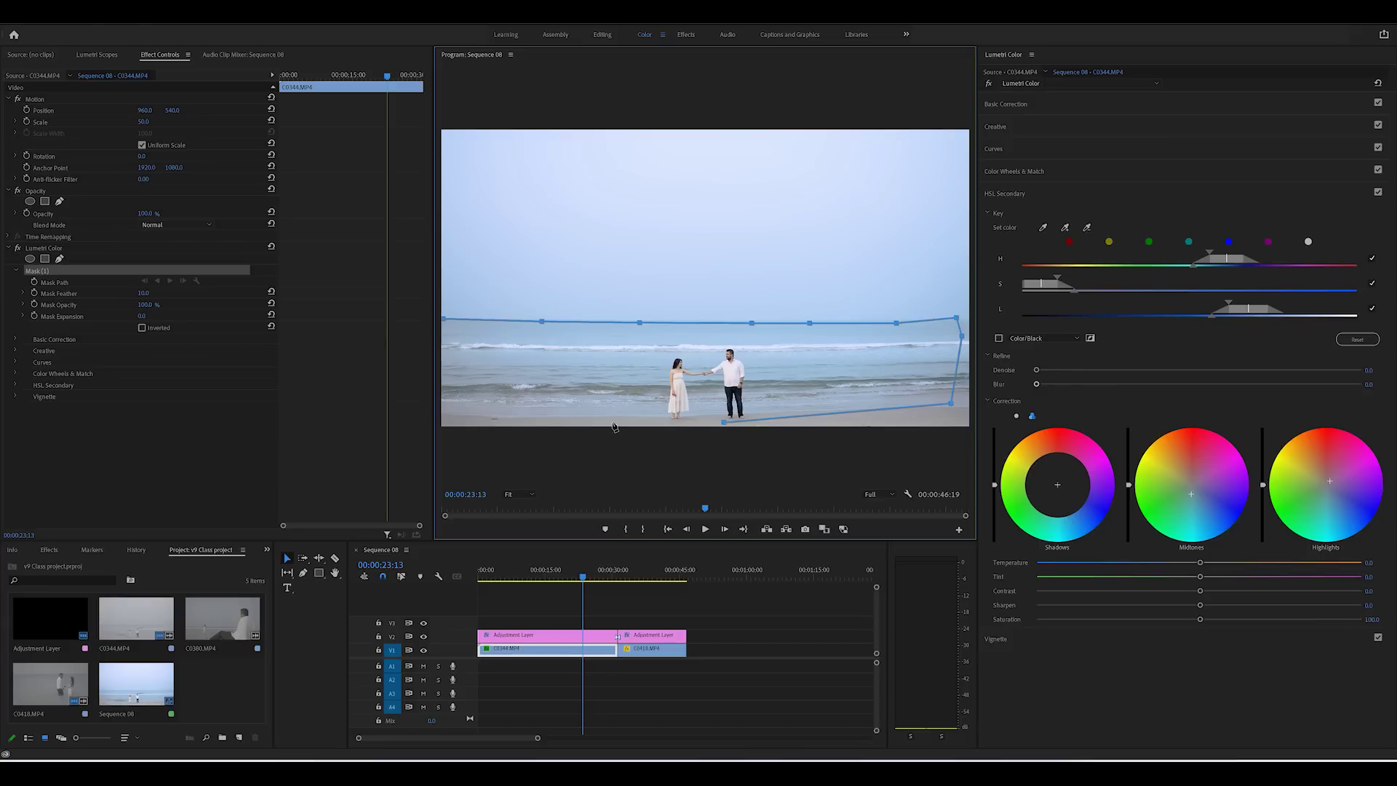
left_click(446, 410)
left_click(445, 320)
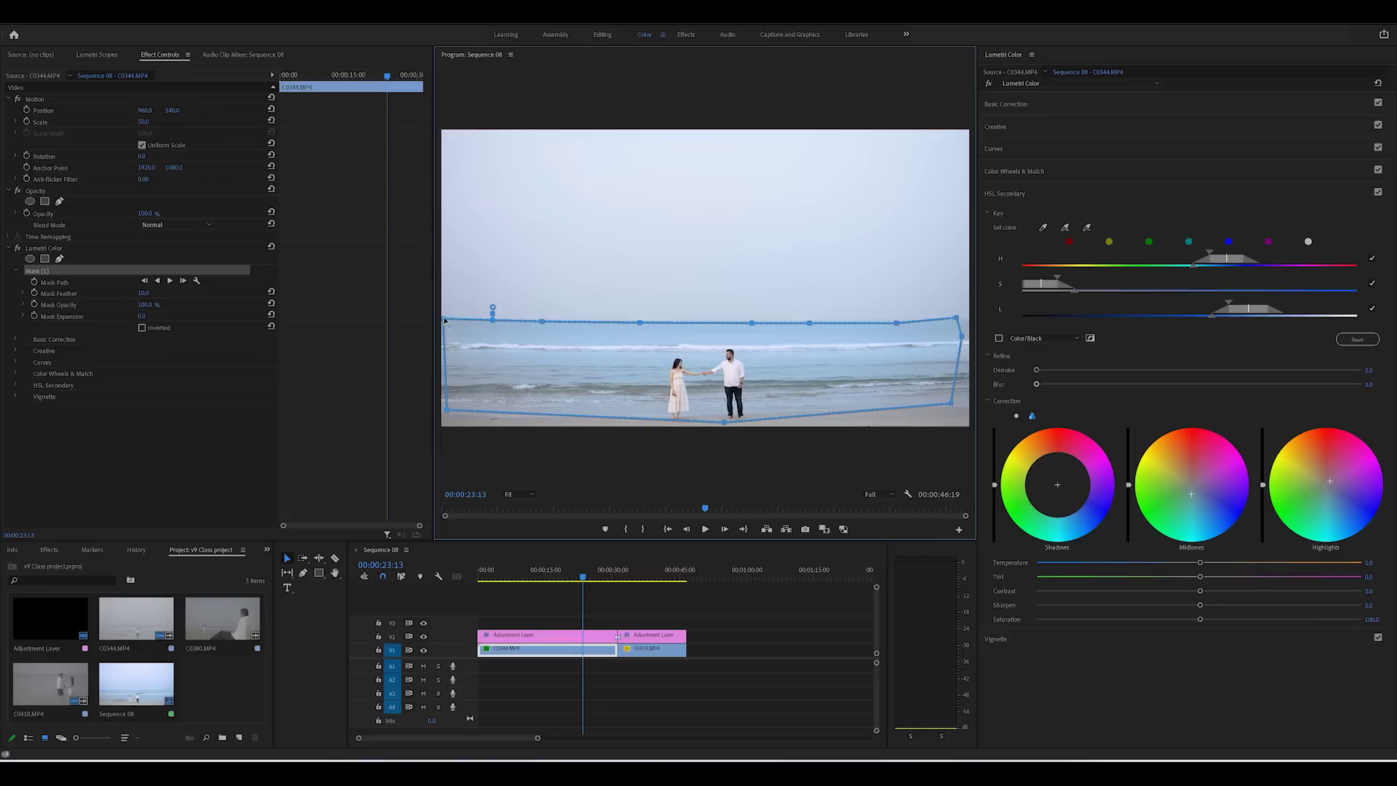
- Feather the mask to about 295, invert it, and pull its corners past the frame edges
left_click_drag(492, 309, 493, 283)
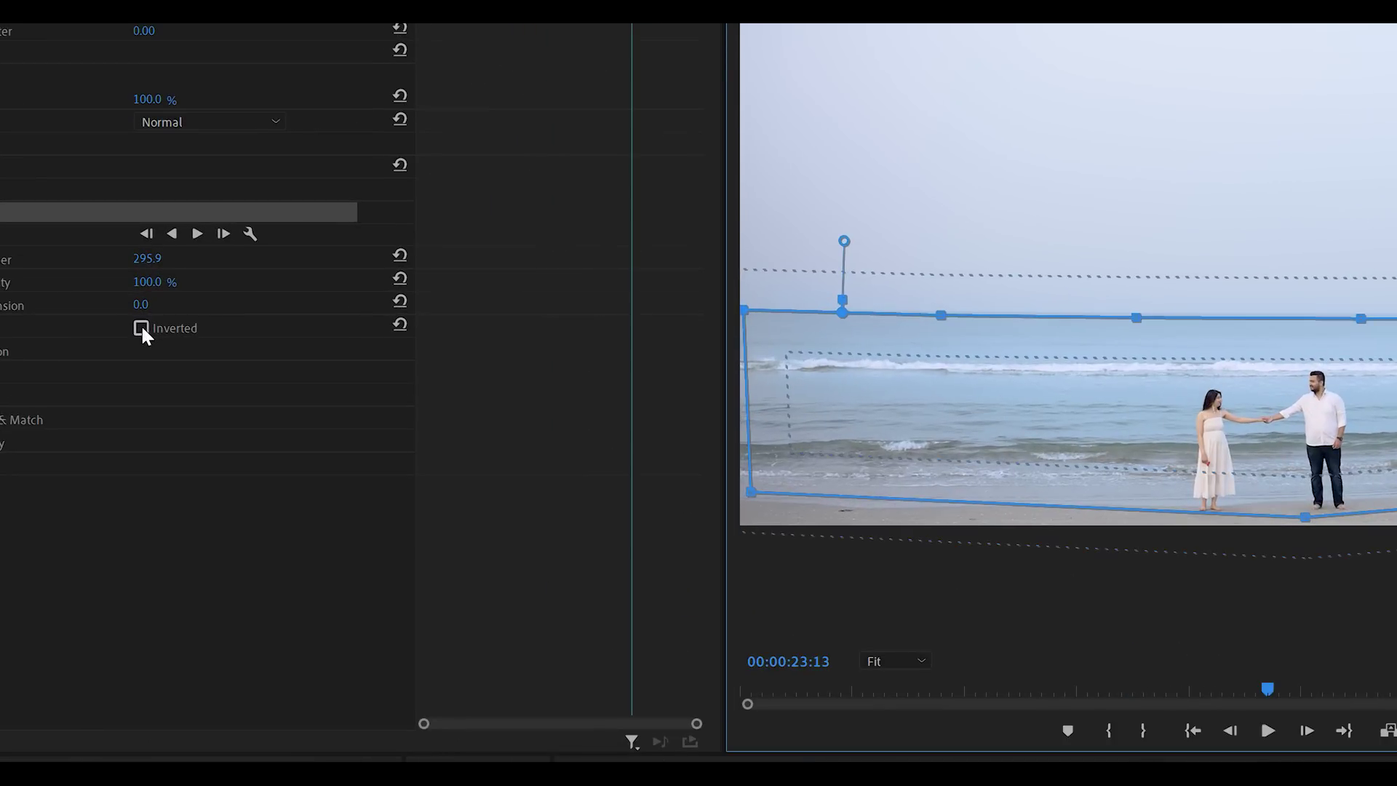
left_click(142, 327)
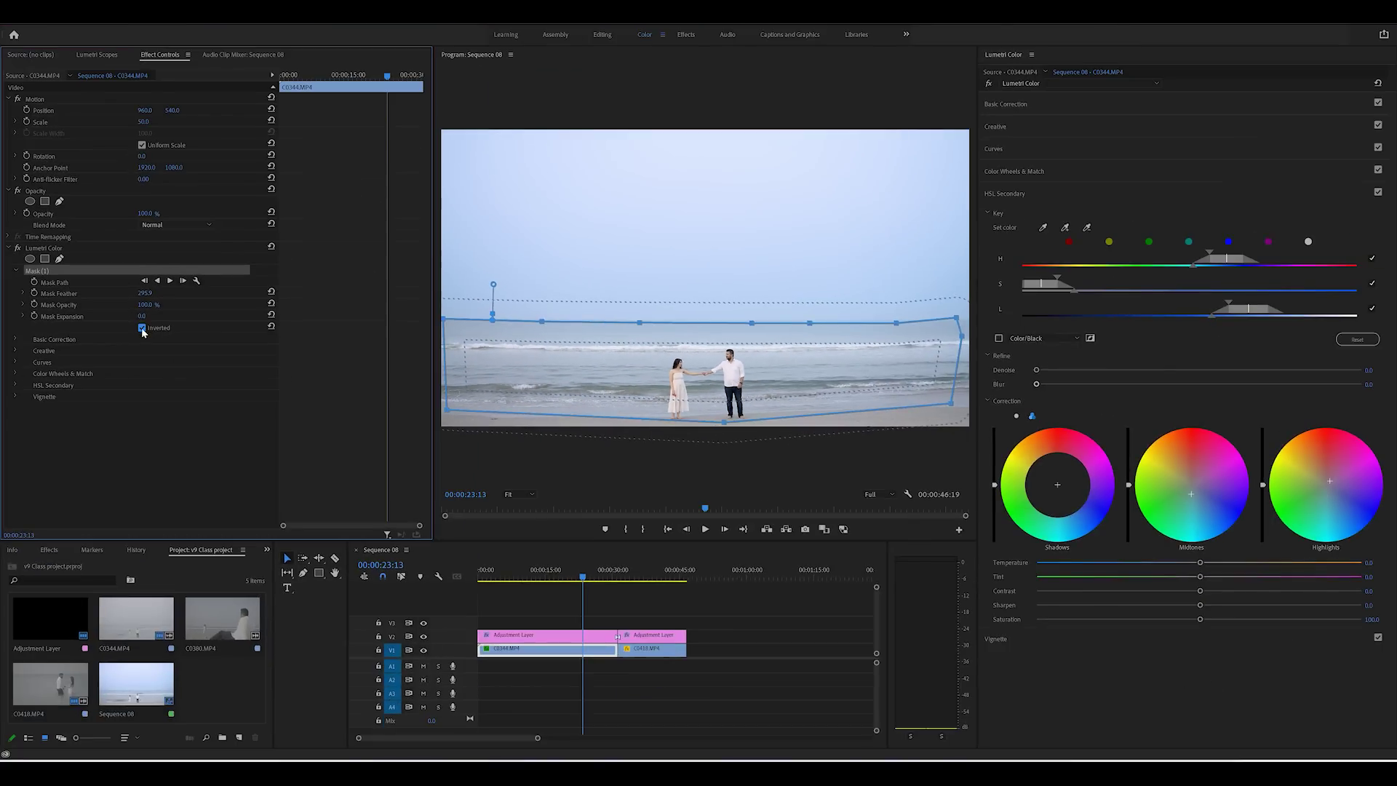
left_click_drag(619, 380, 616, 382)
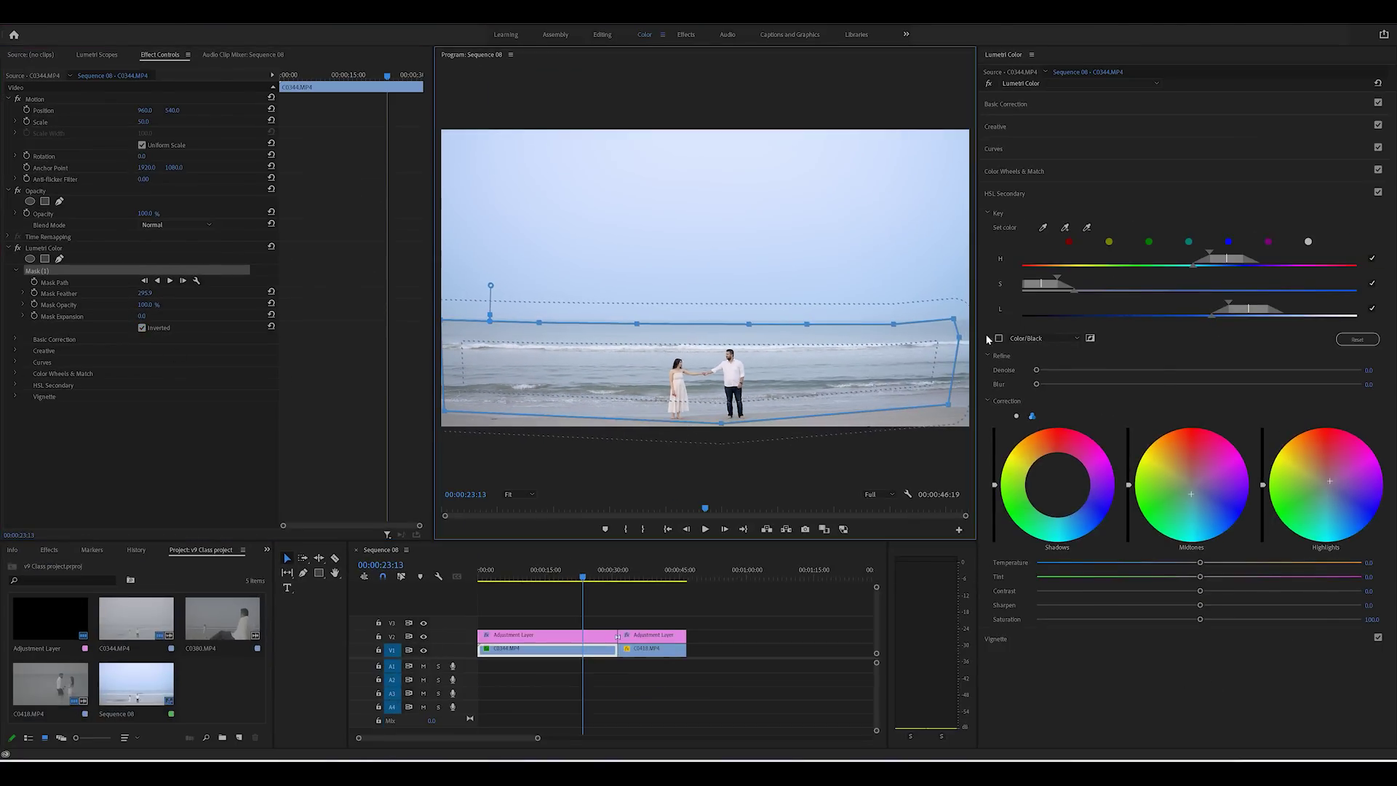
left_click_drag(963, 334, 968, 349)
left_click_drag(966, 433, 973, 447)
left_click_drag(445, 415, 443, 449)
left_click_drag(724, 427, 724, 444)
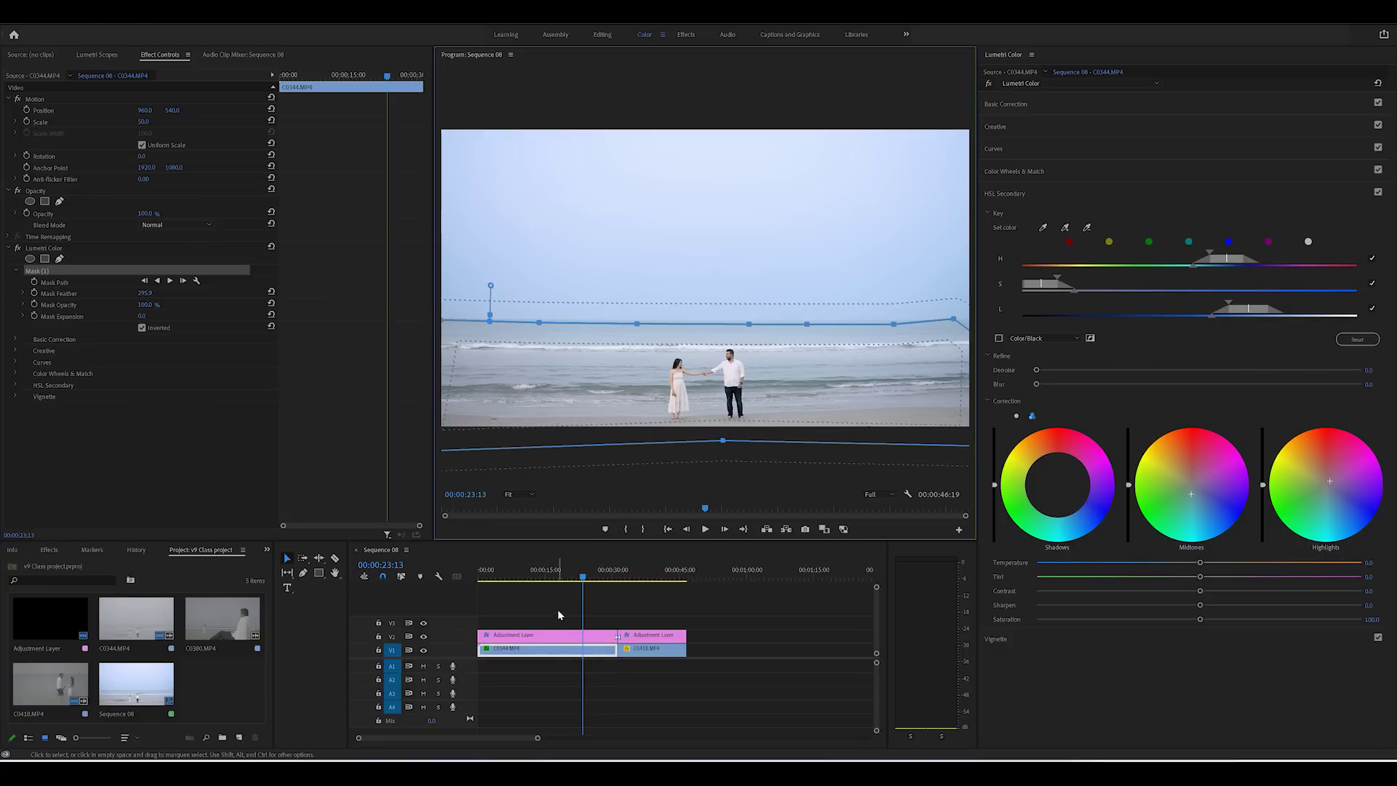
left_click(561, 616)
left_click(563, 655)
- Add a second Lumetri Color effect to the beach clip and expand its Creative section
left_click(1029, 85)
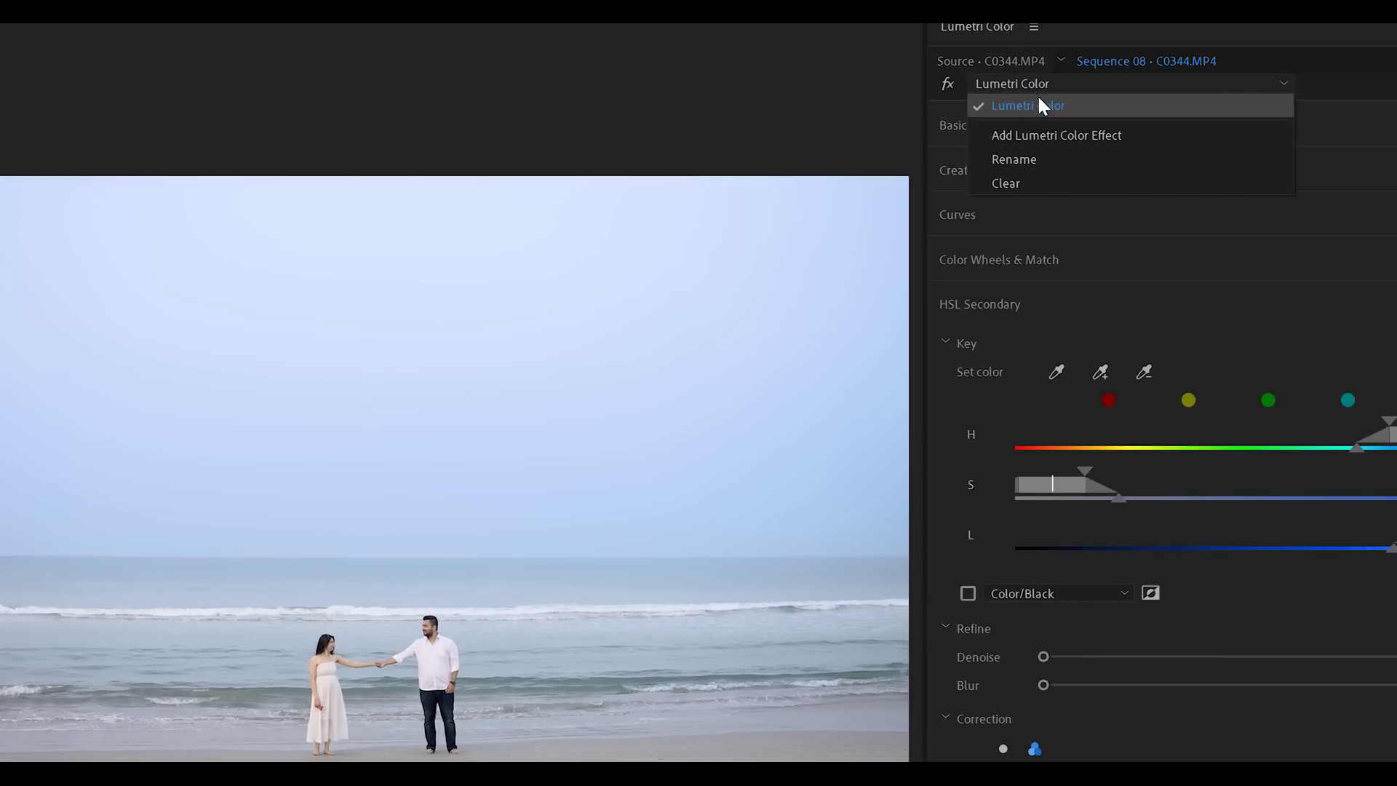
left_click(1034, 94)
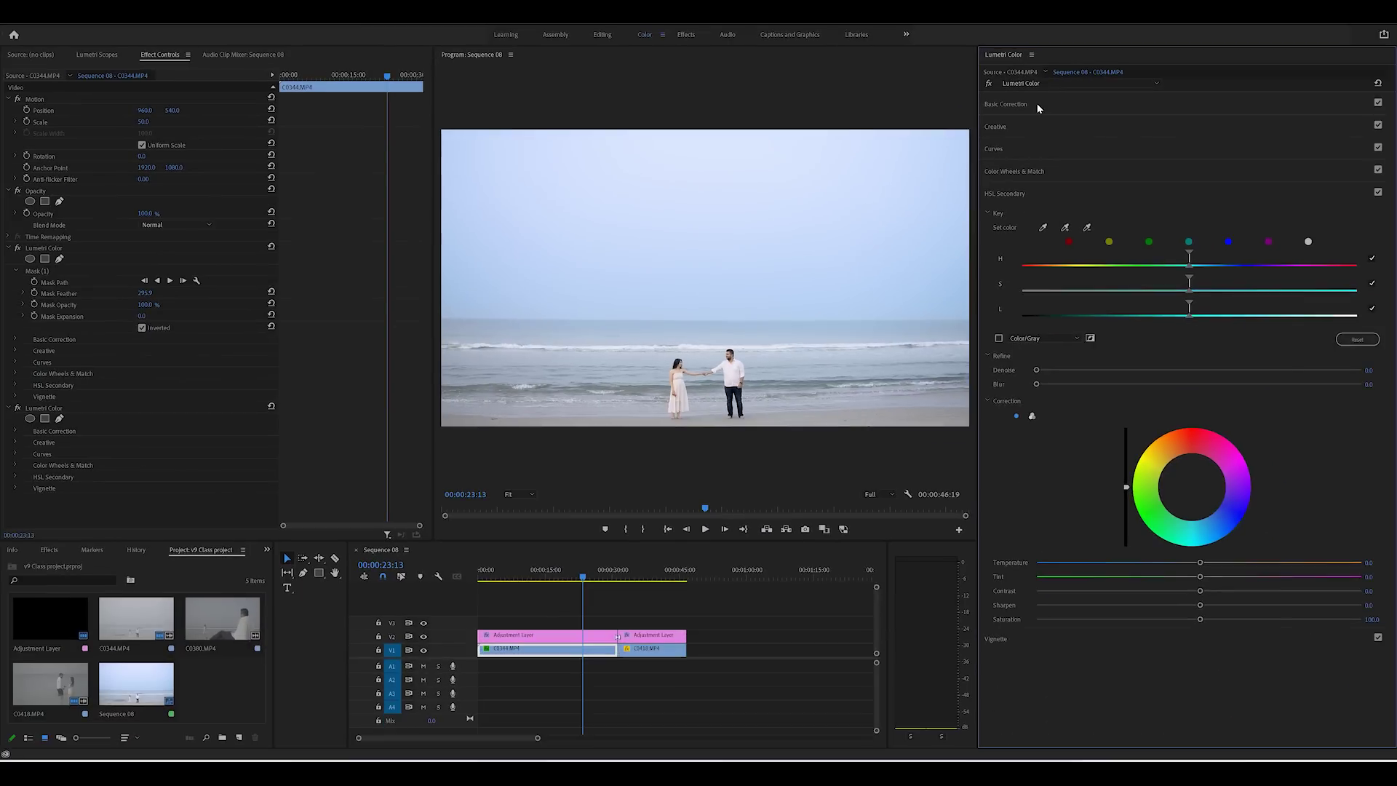
left_click(1007, 128)
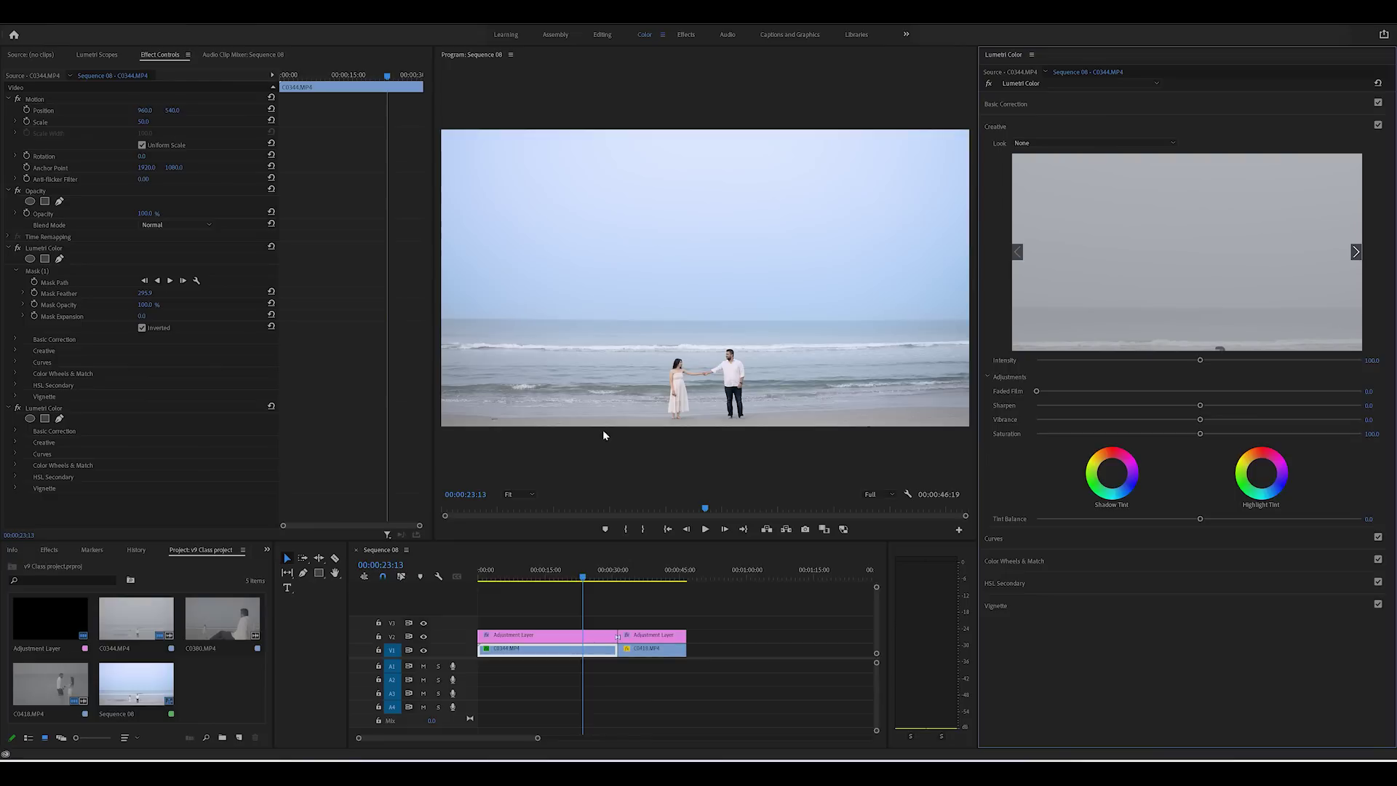
- Adjust the shadow tint, preview full screen, and push the highlight tint toward lavender-magenta
left_click(1113, 474)
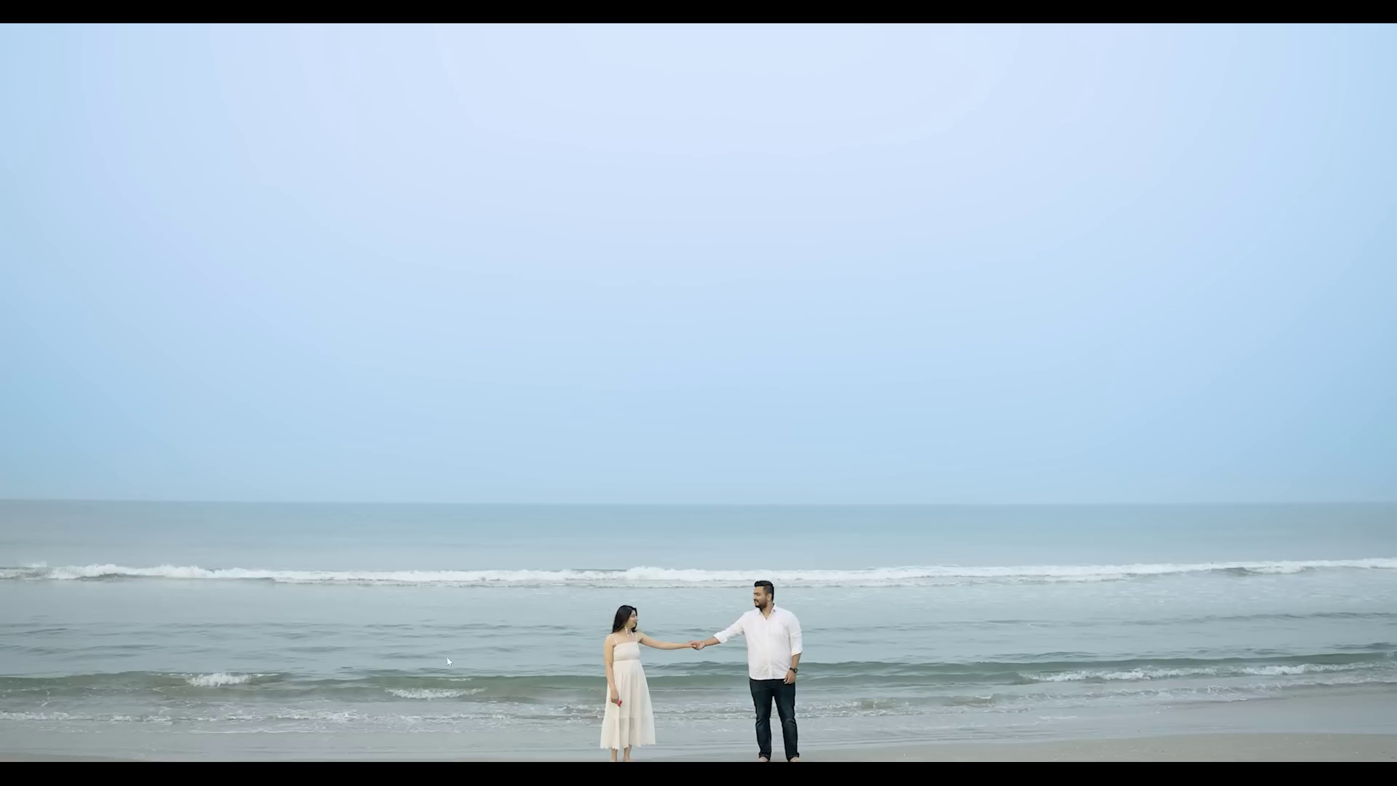
key("Escape")
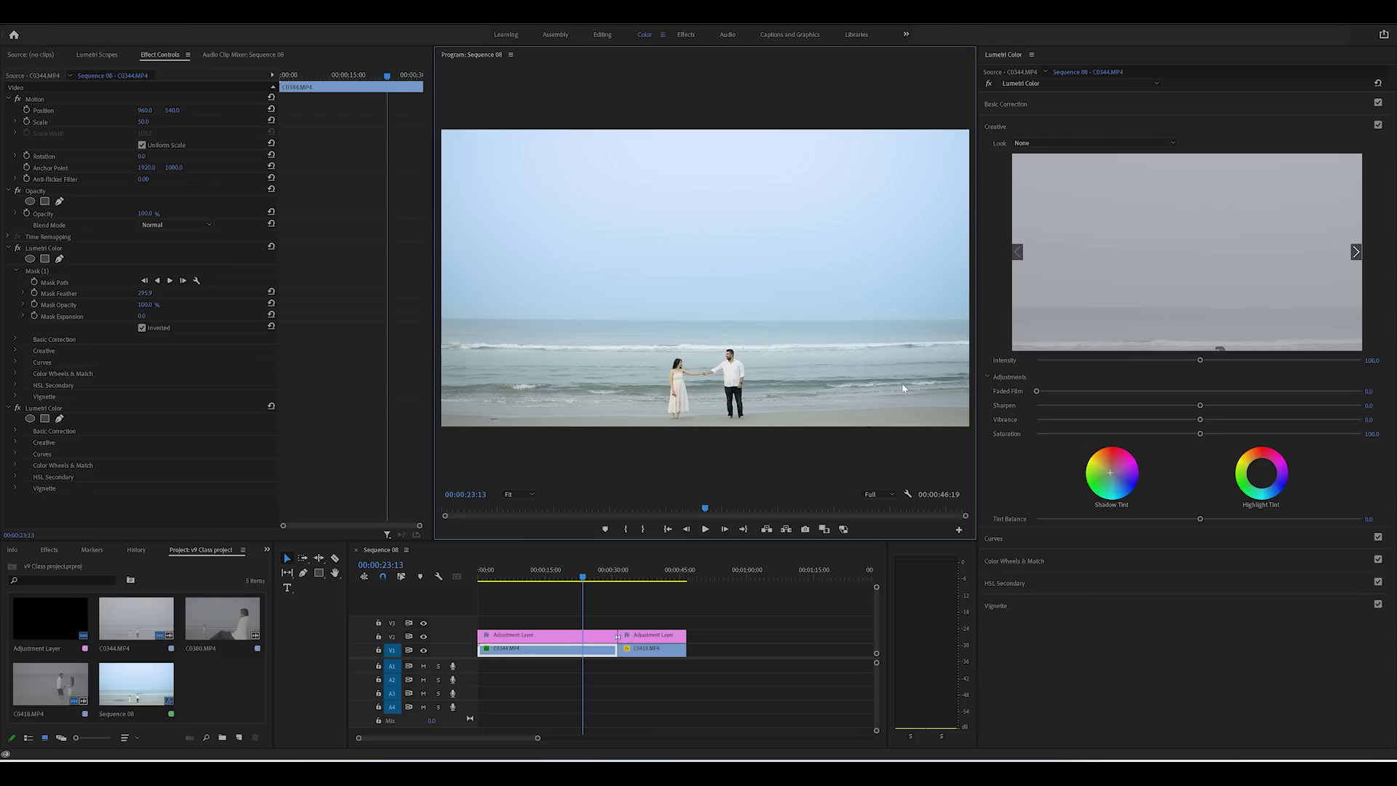
key("ctrl+shift+f")
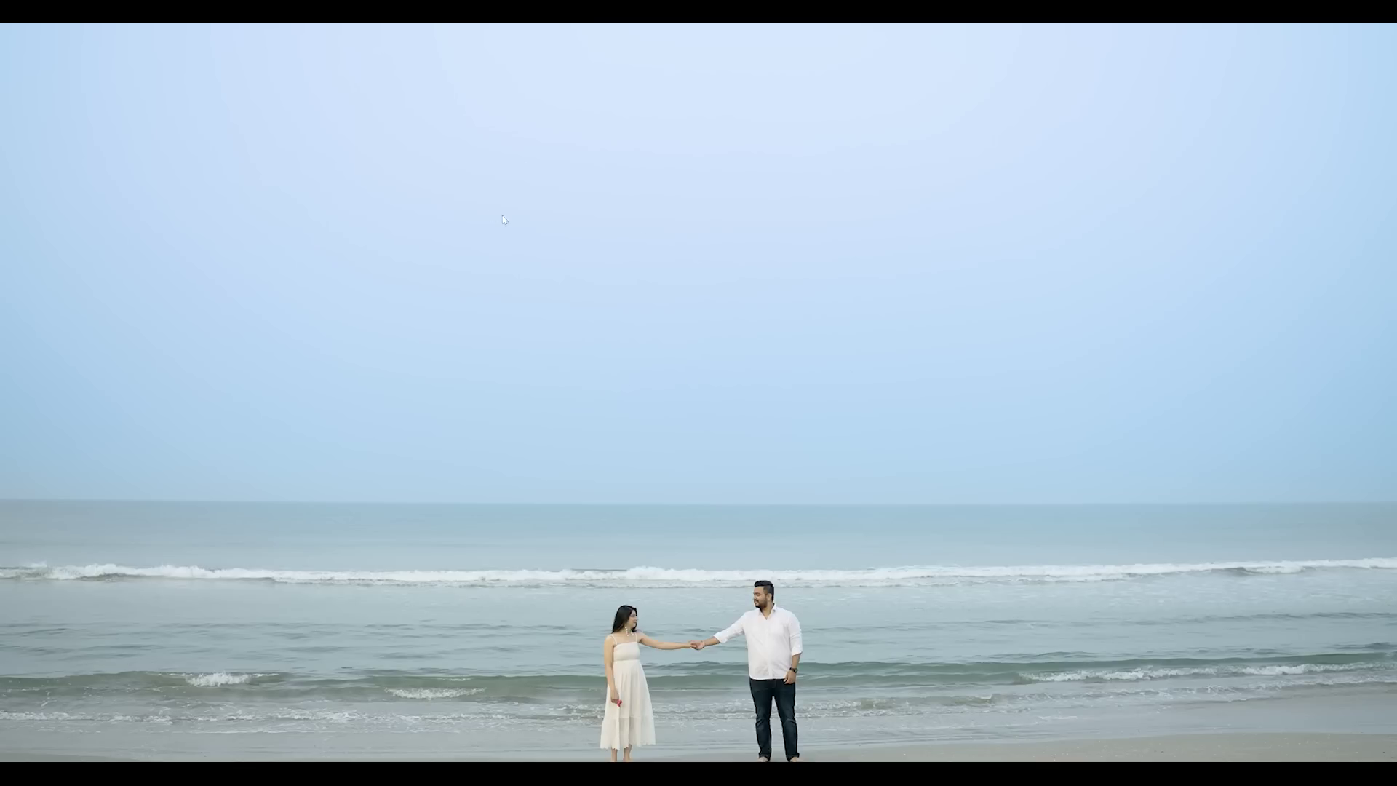
key("Escape")
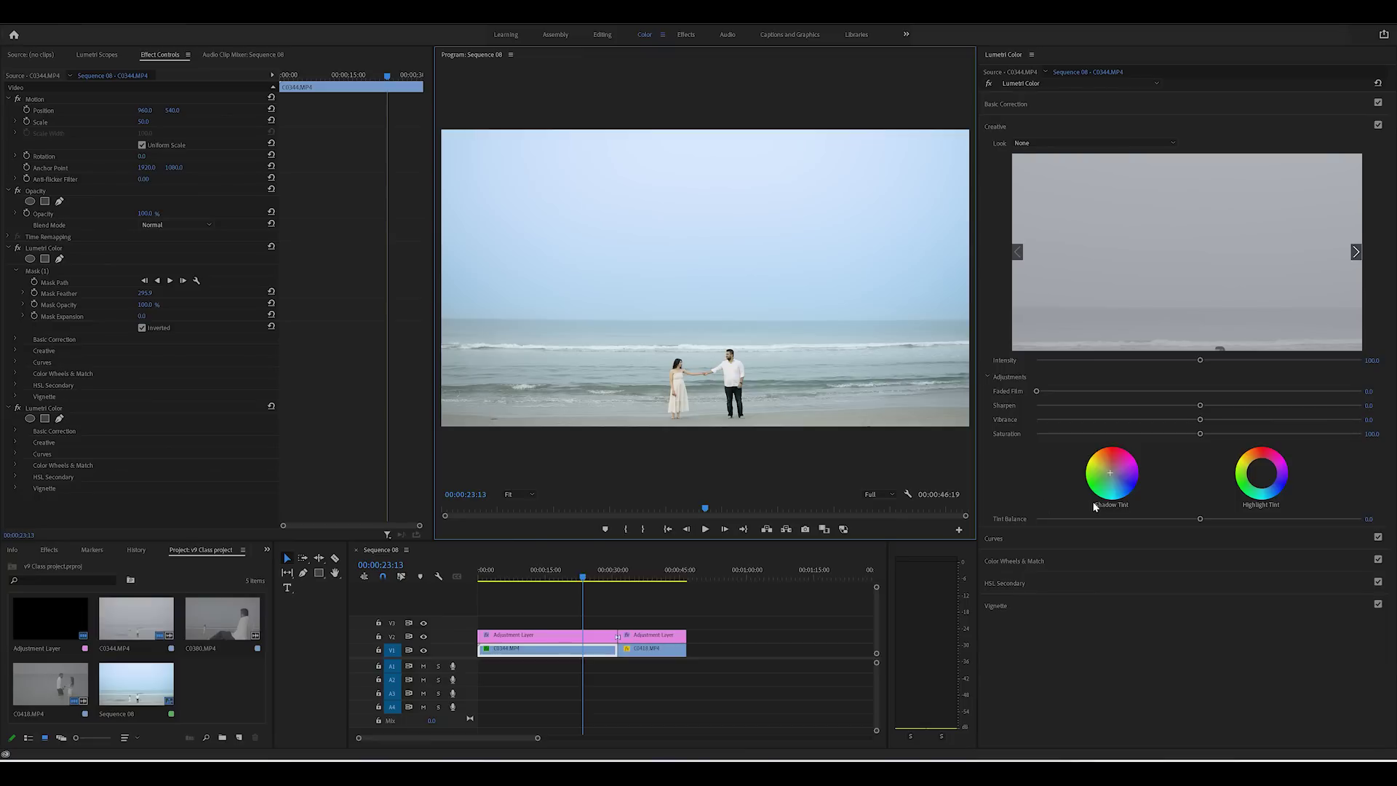
left_click(1111, 473)
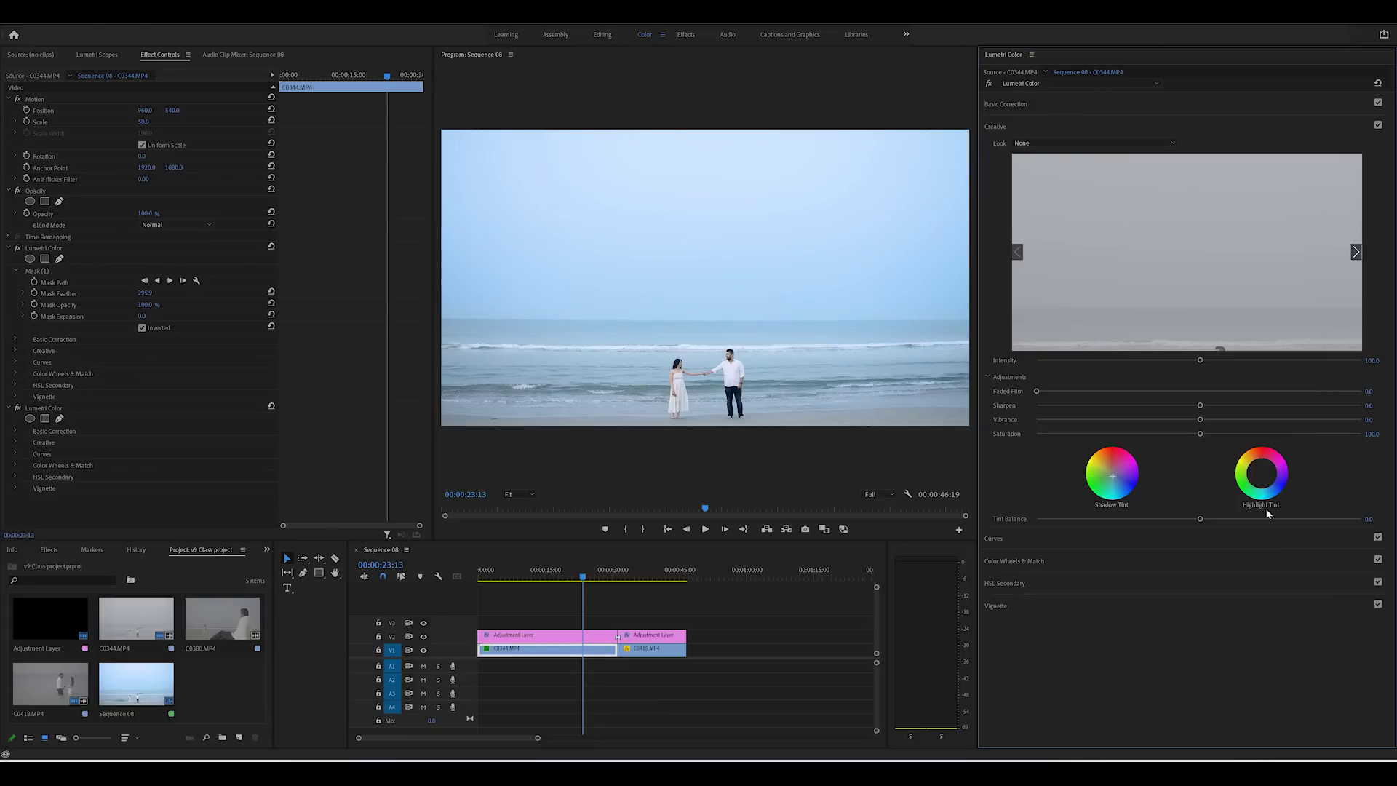
left_click(1262, 480)
left_click_drag(1262, 472, 1265, 477)
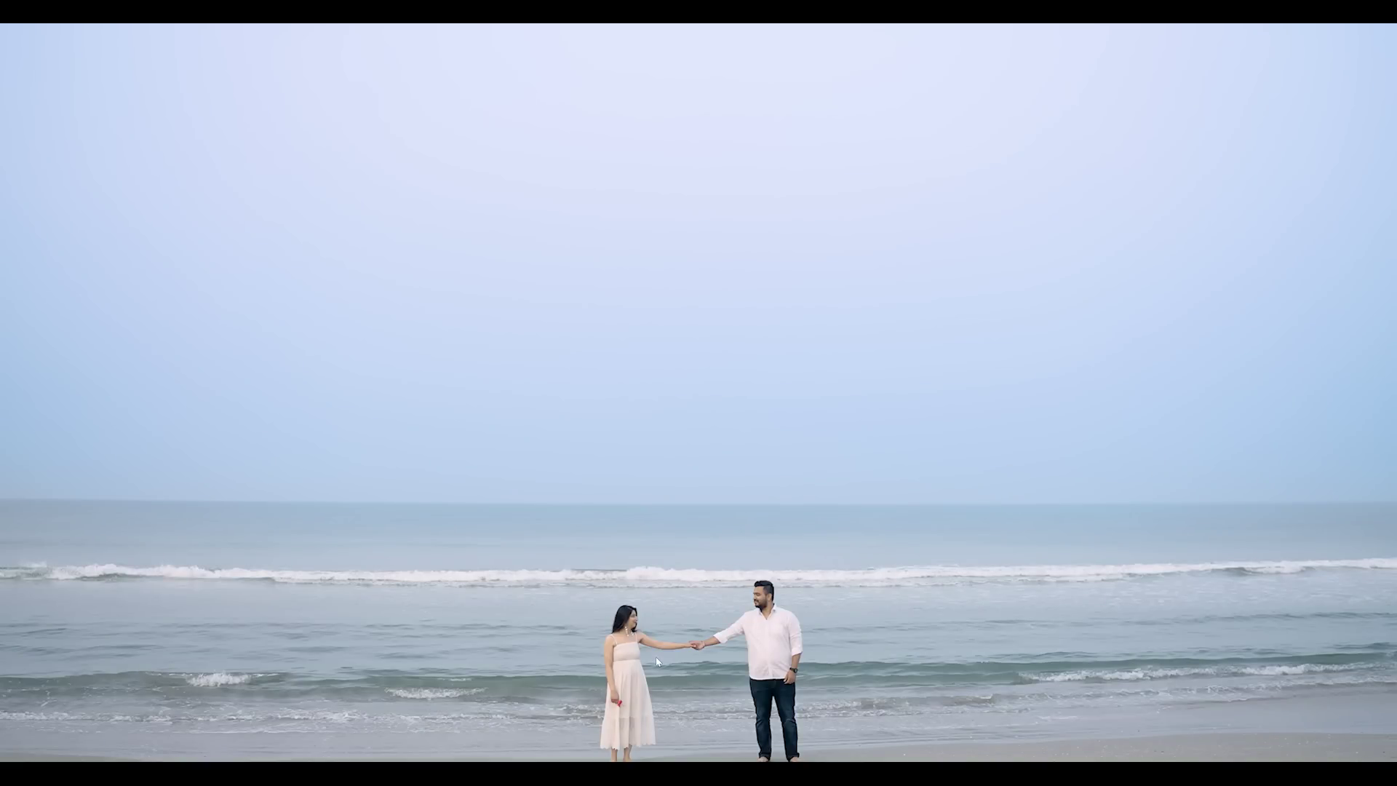
- Boost red-orange saturation with three Hue vs Sat points, then play the sequence from near the start
key("Escape")
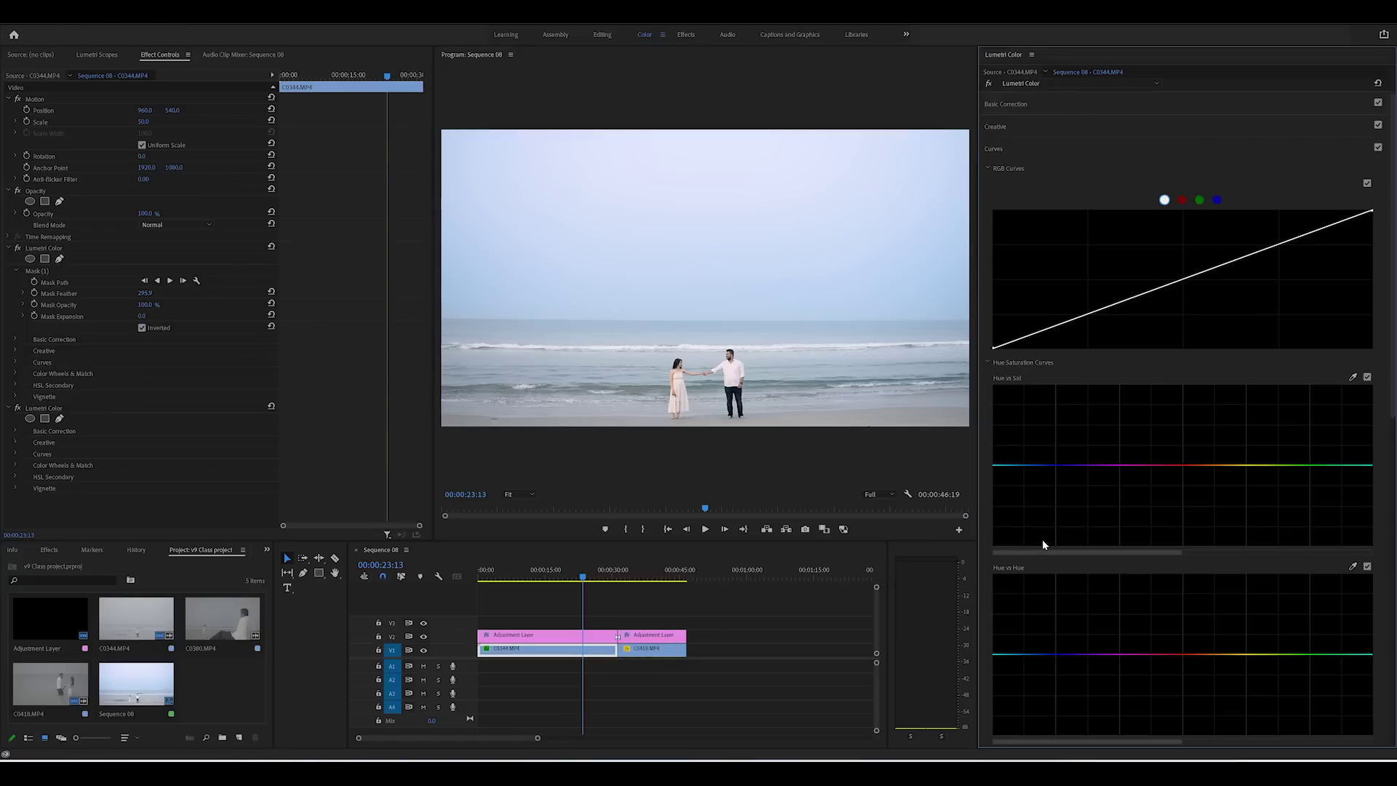
scroll(1254, 599, "down", 3)
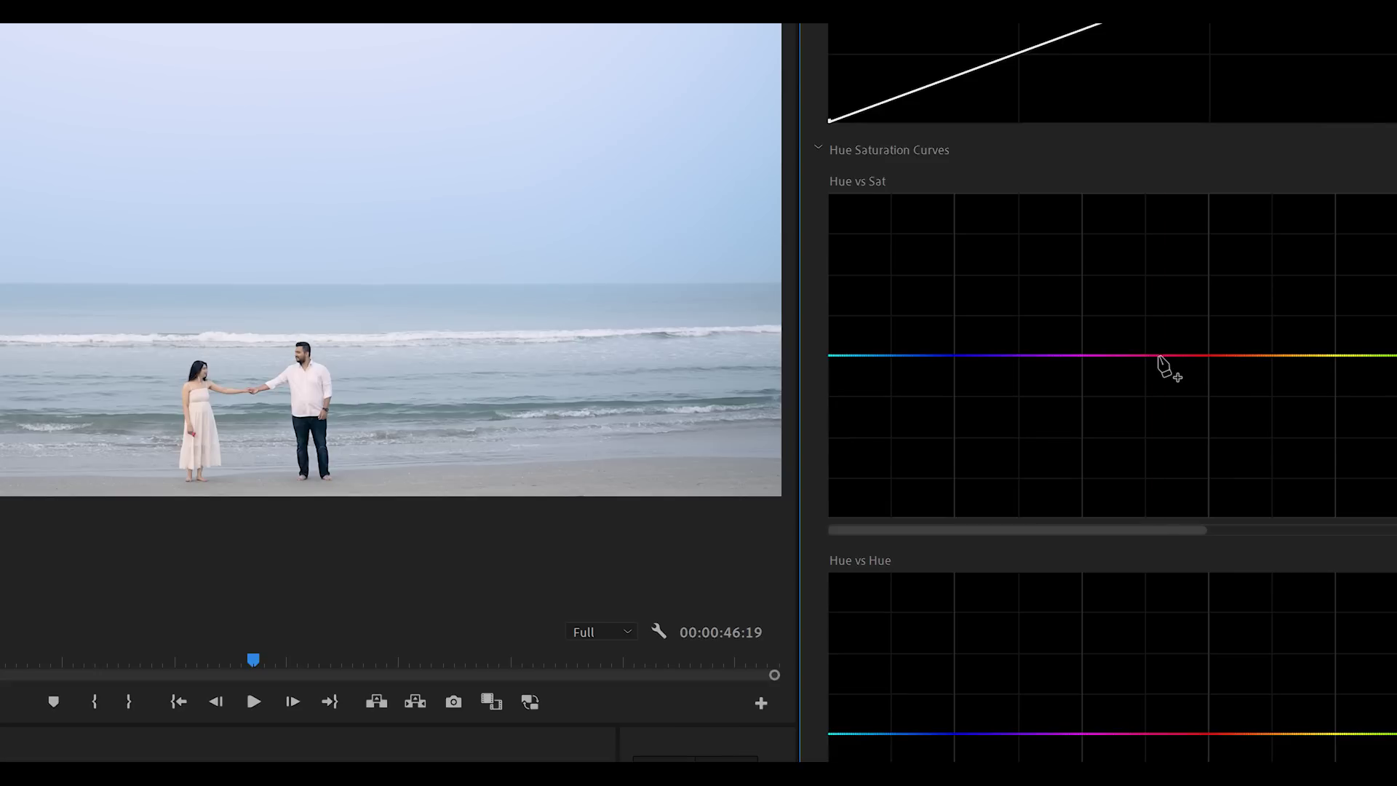
left_click(1157, 355)
left_click(1277, 356)
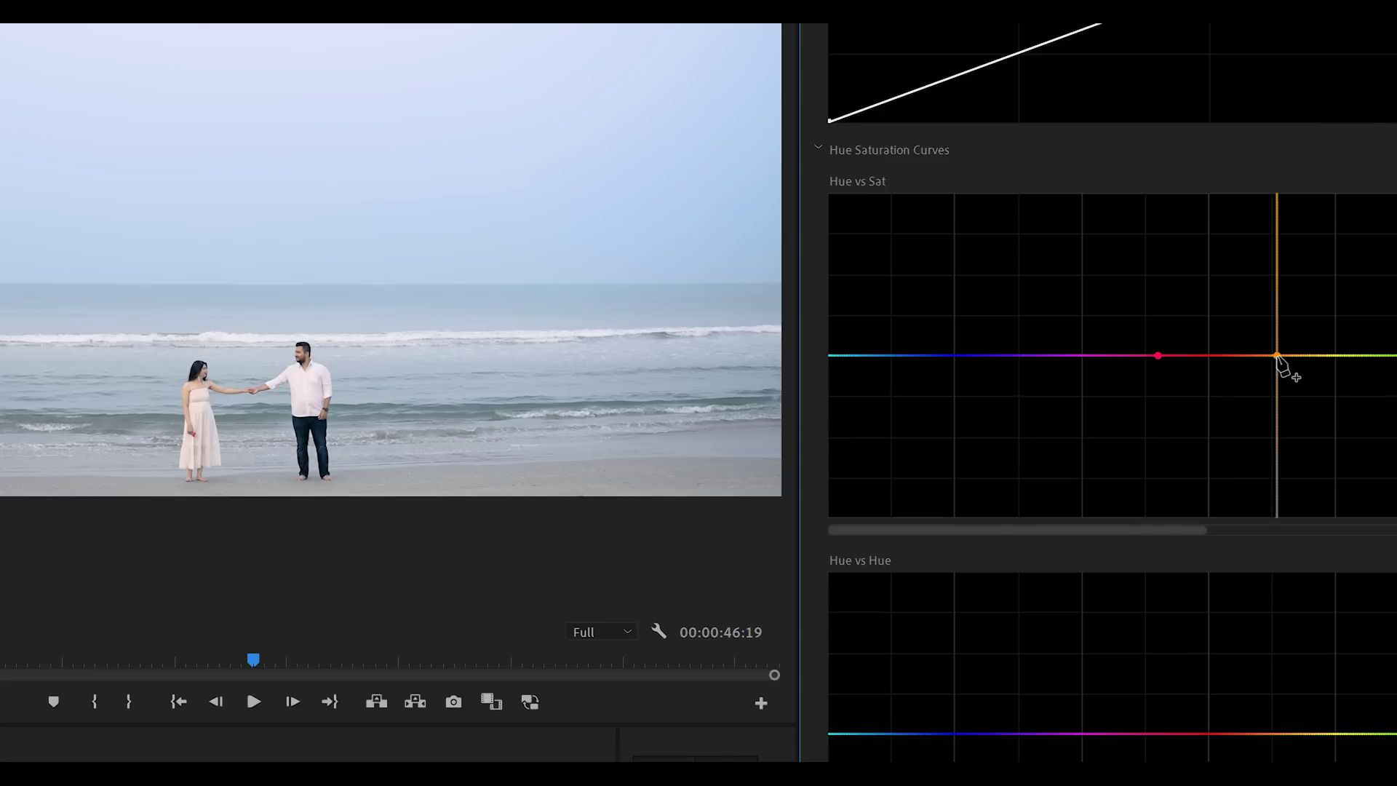
left_click(1237, 355)
mouse_move(1237, 356)
left_mouse_down()
mouse_move(1229, 281)
mouse_move(1253, 280)
left_mouse_up()
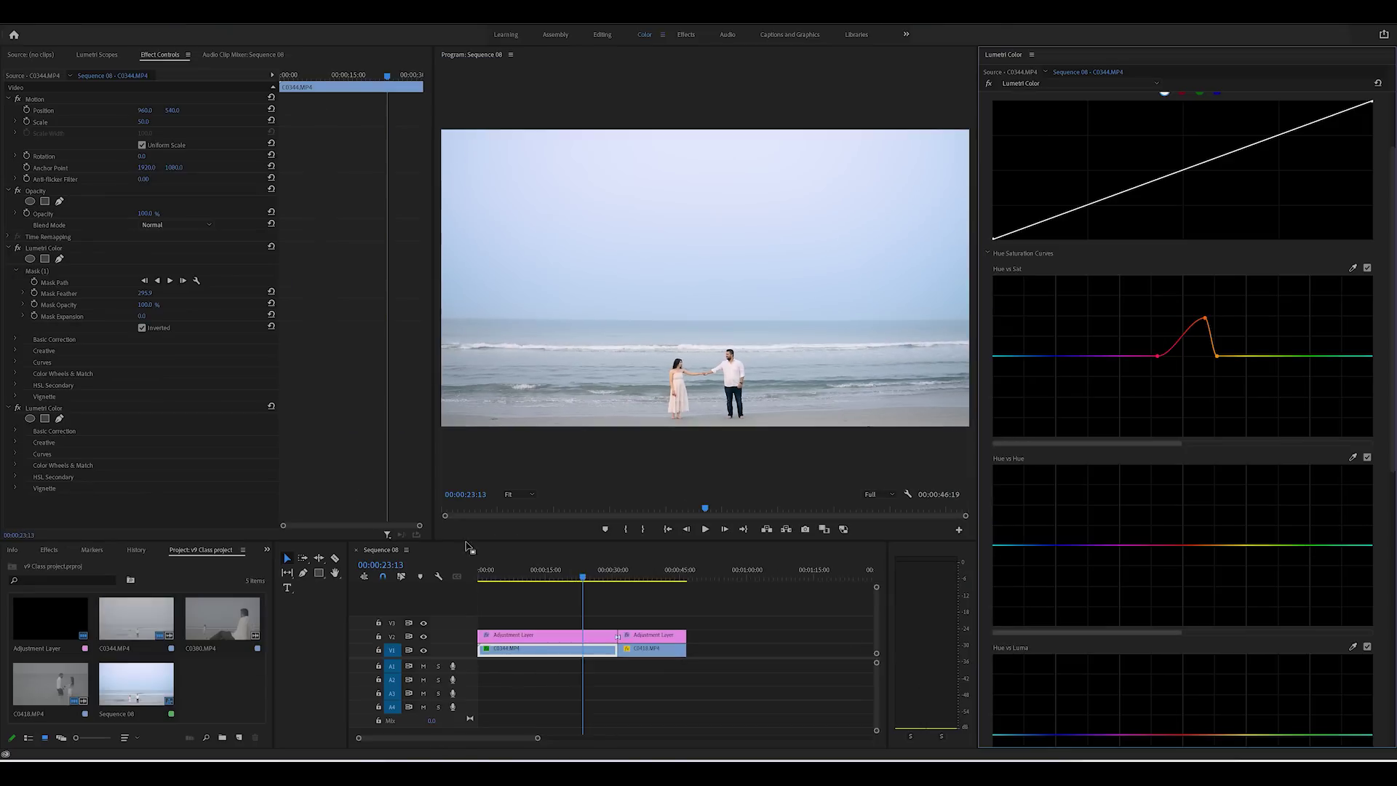
left_click(489, 573)
key("space")
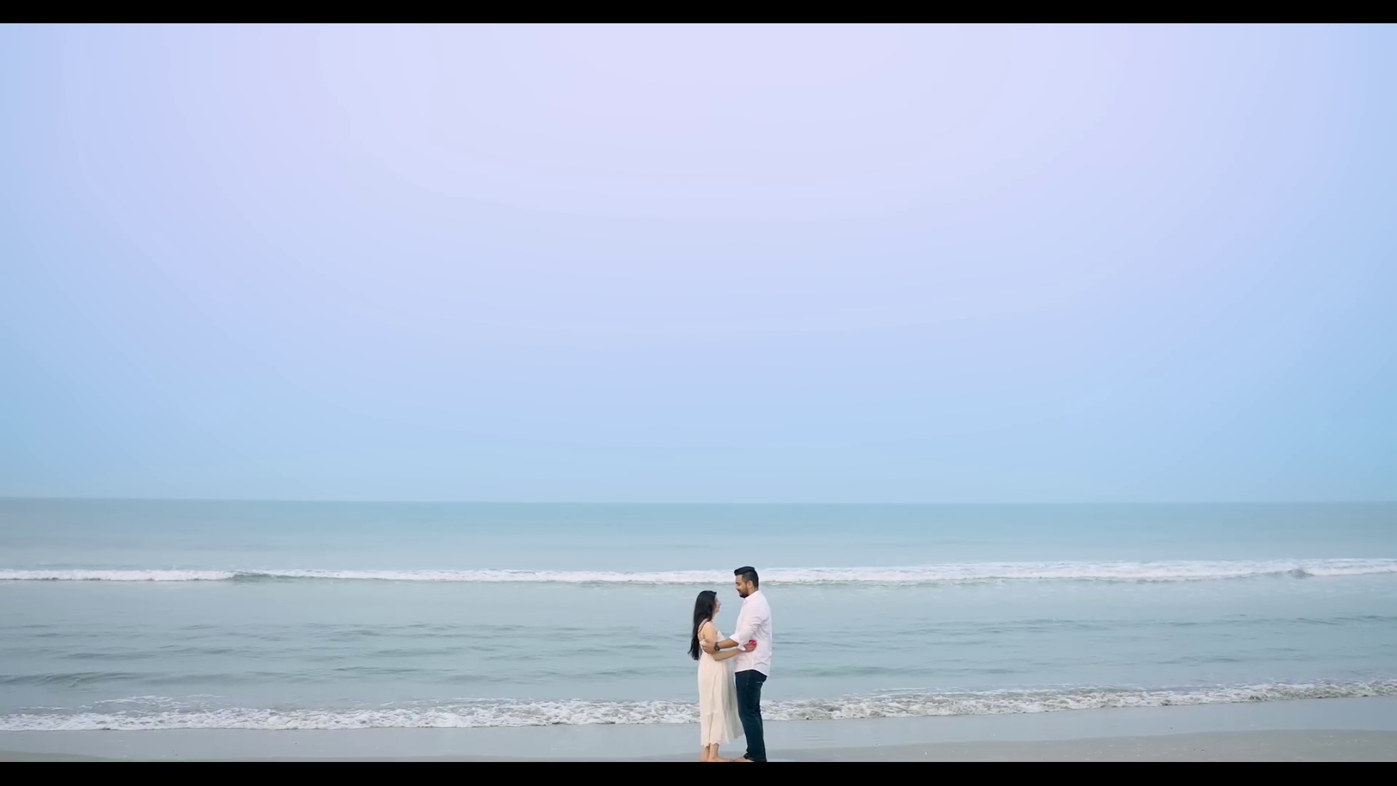
- On the C0418 water clip, open HSL Secondary and eyedrop the grey-blue sea as the key
key("Escape")
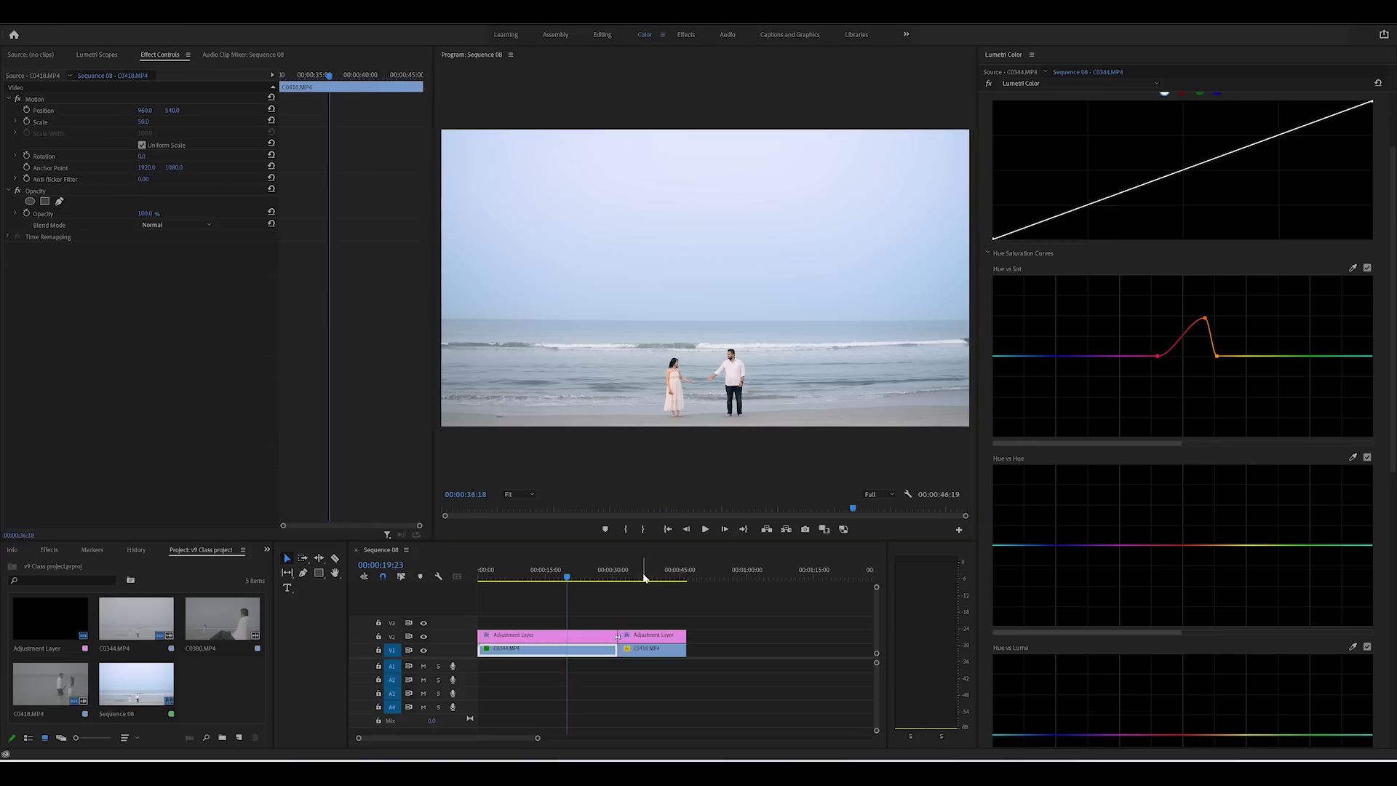
left_click(643, 577)
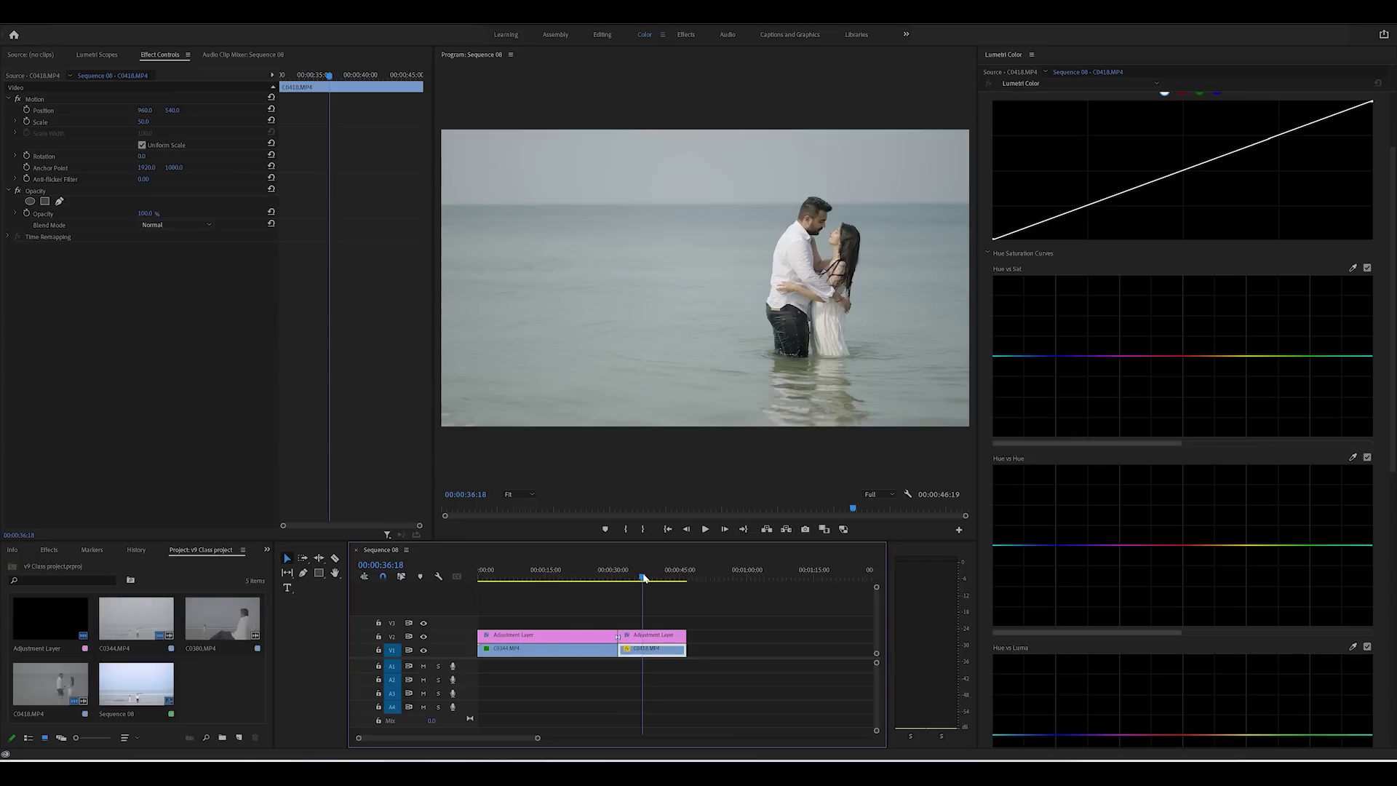
scroll(1175, 447, "up", 3)
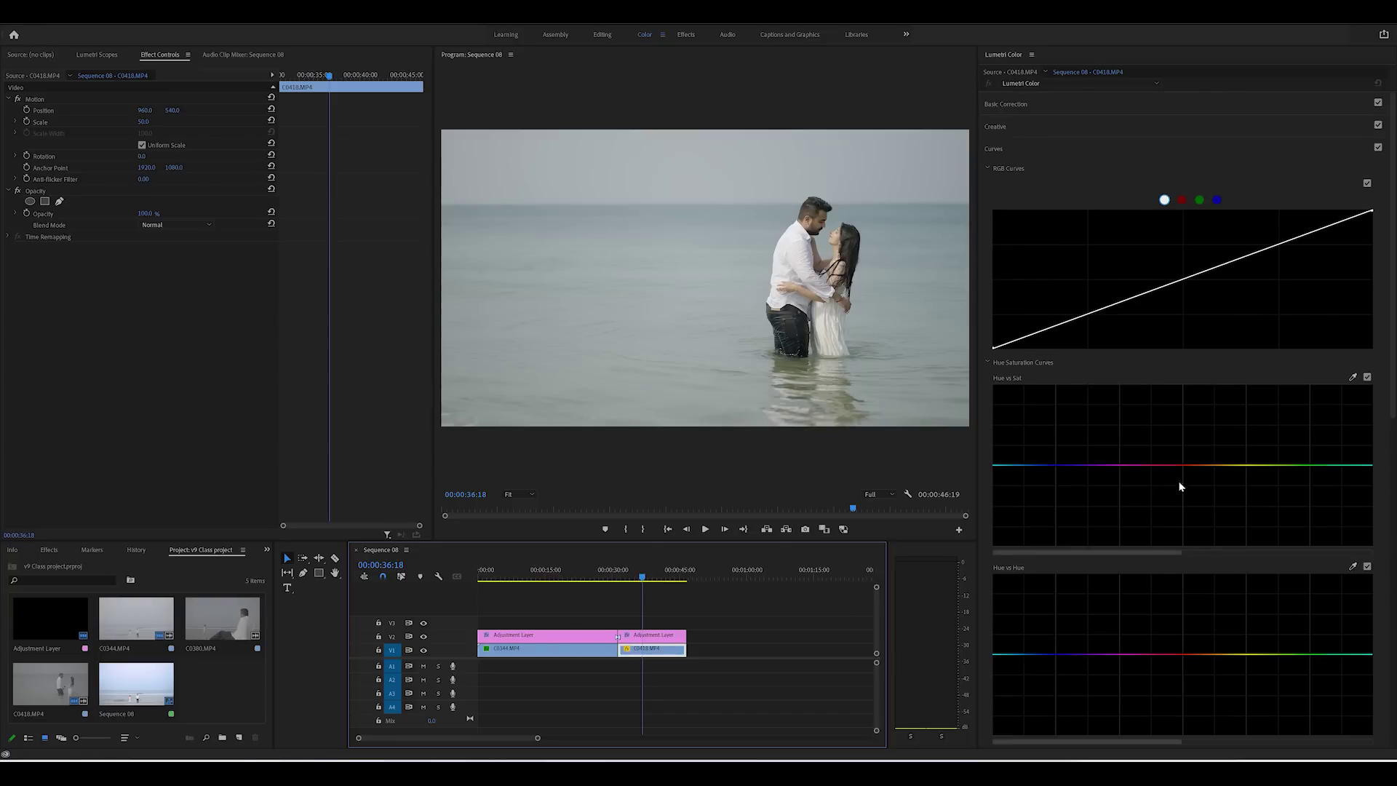
left_click(988, 167)
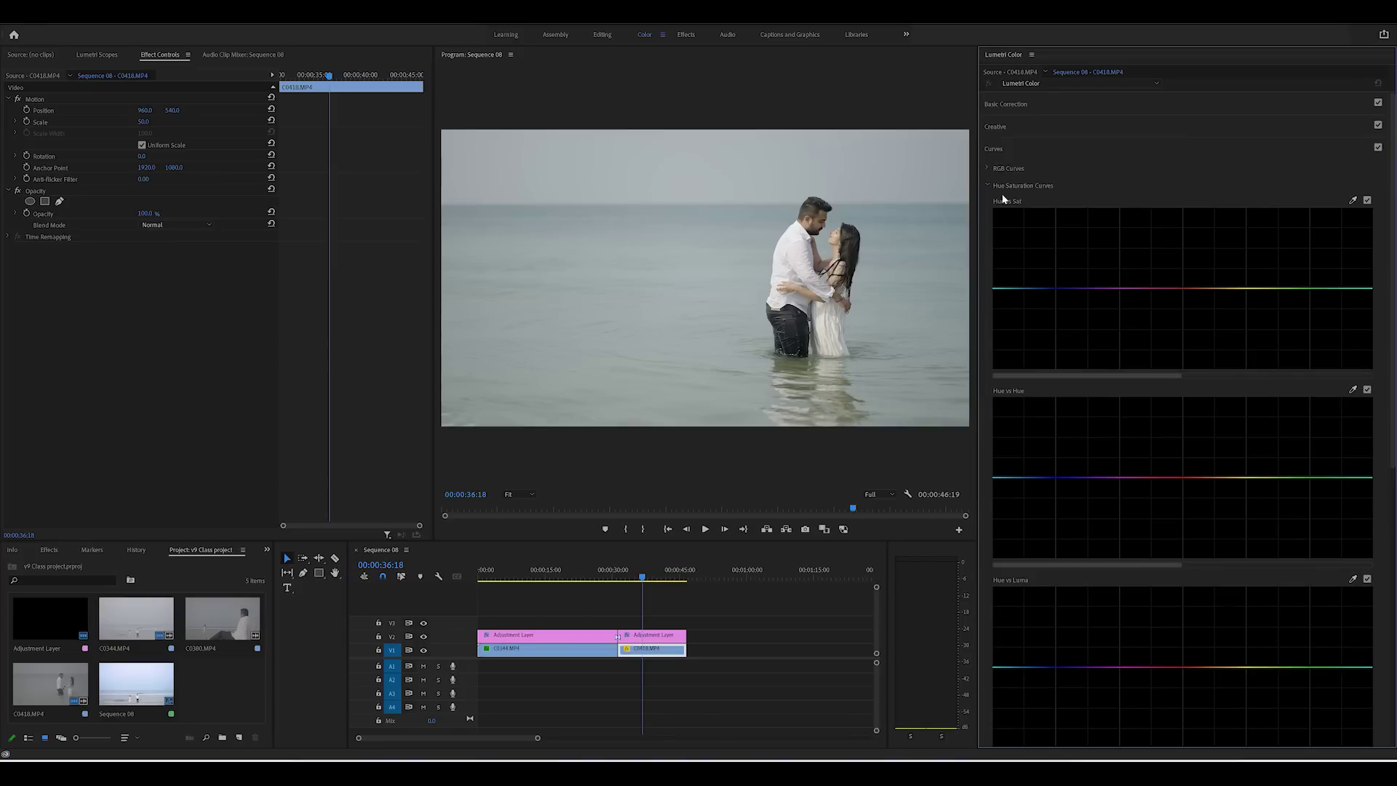
left_click_drag(1393, 447, 1392, 717)
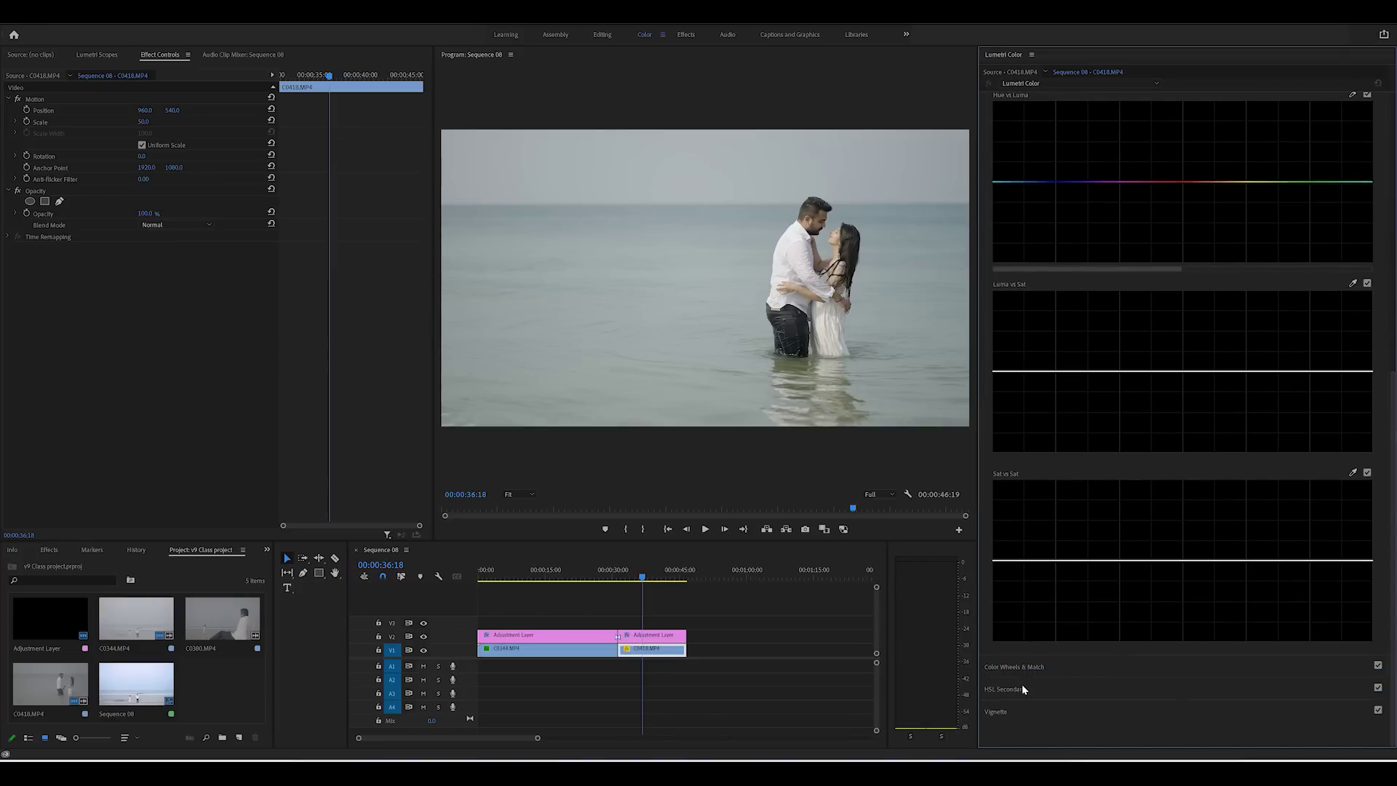
left_click(1022, 688)
left_click(1042, 227)
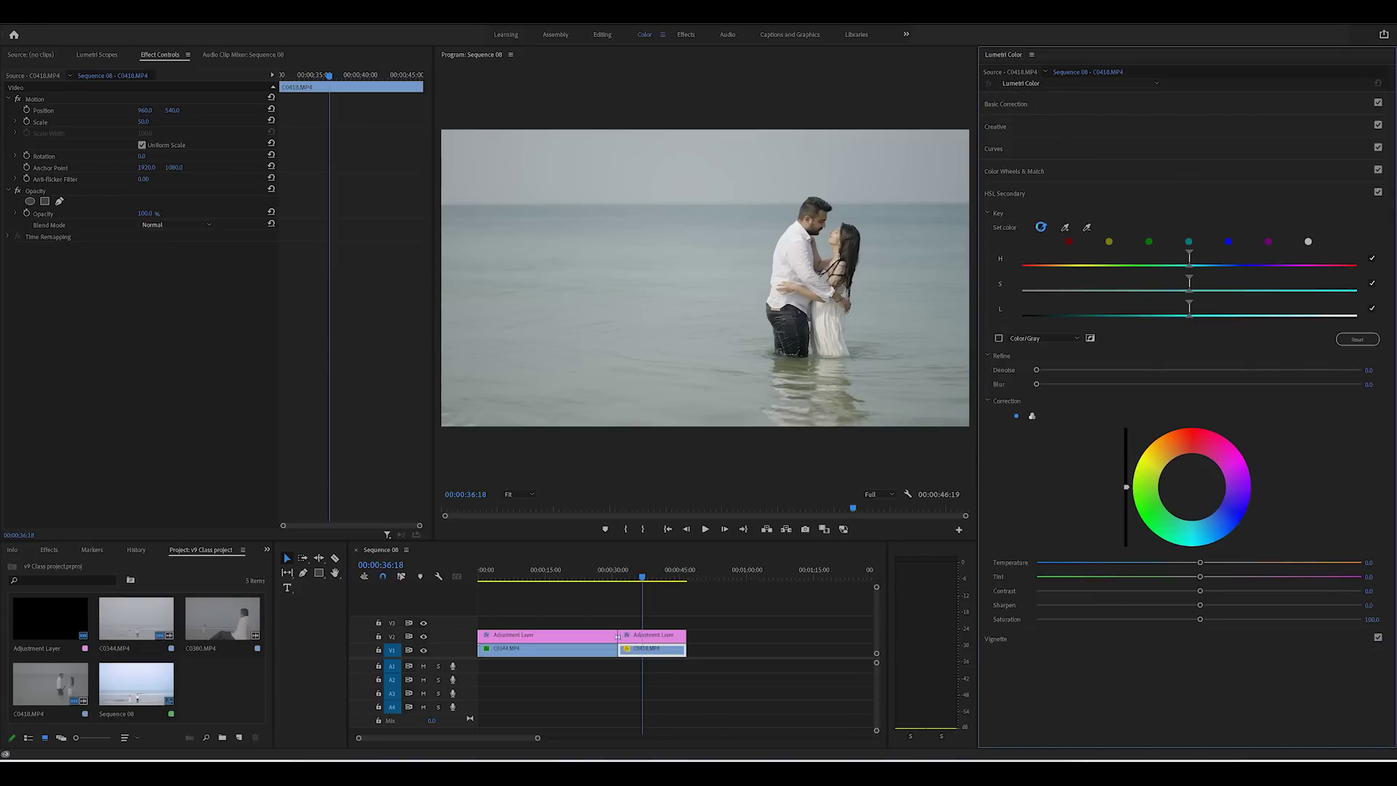
left_click(733, 203)
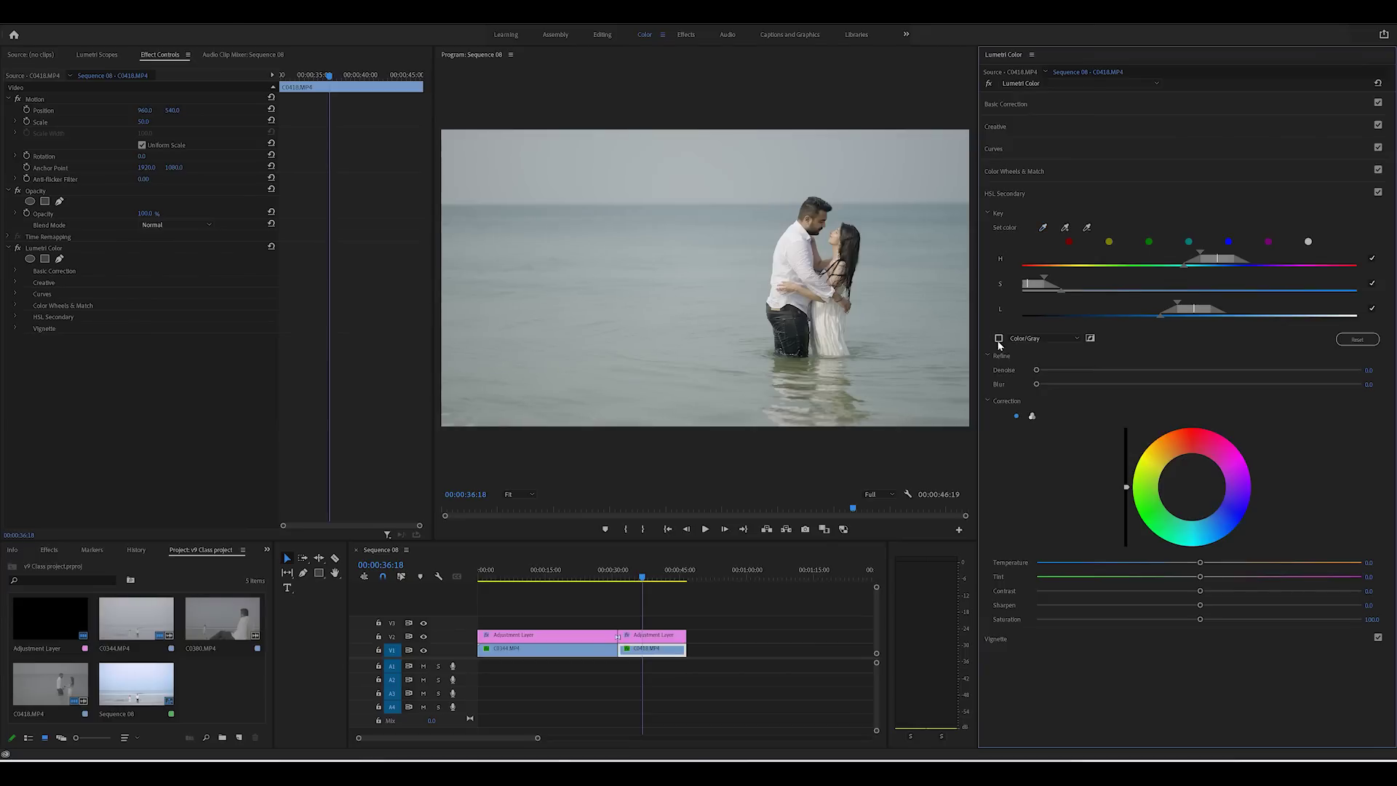
- Refine the key's hue, lightness and saturation ranges against a black matte, then return to normal view
left_click(999, 338)
left_click(1033, 339)
left_click(1034, 361)
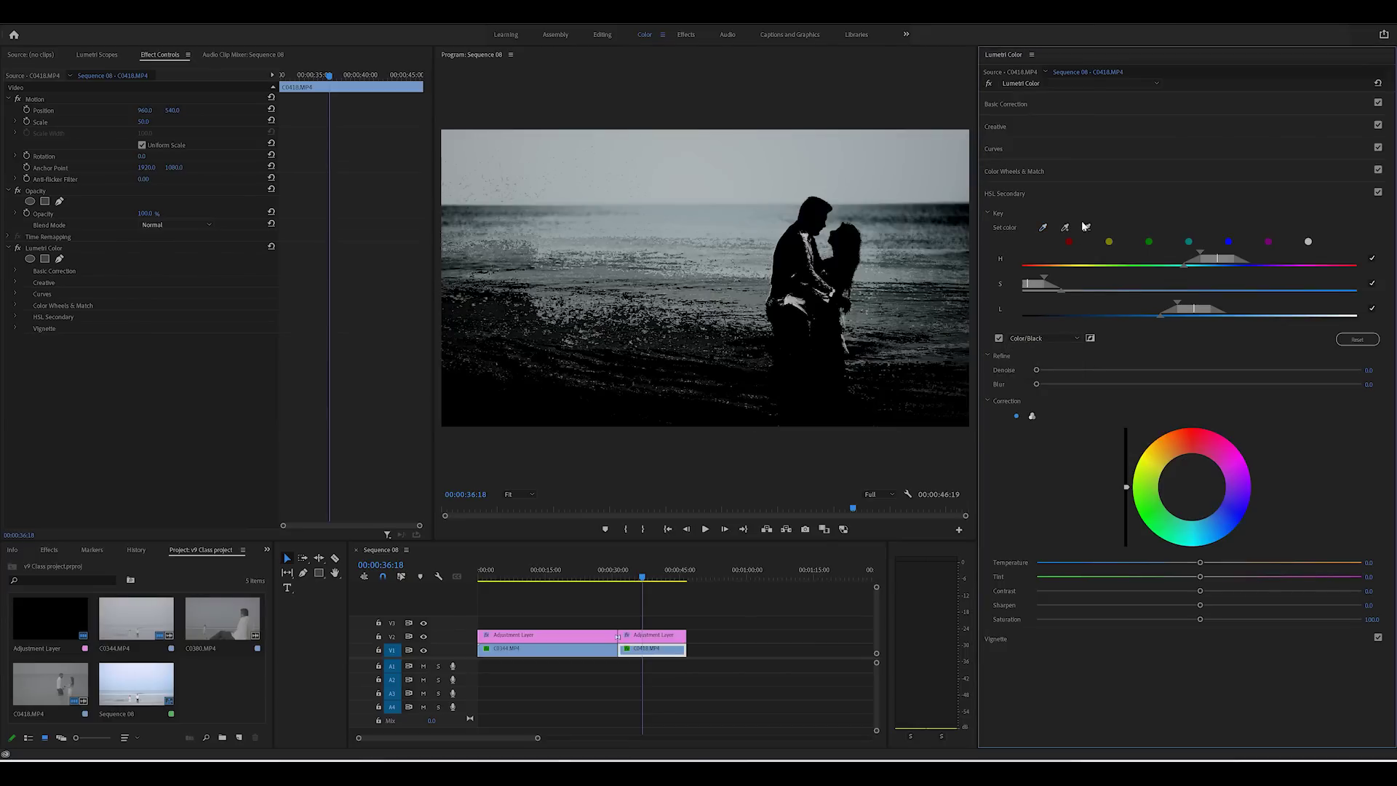
left_click_drag(1201, 255, 1192, 255)
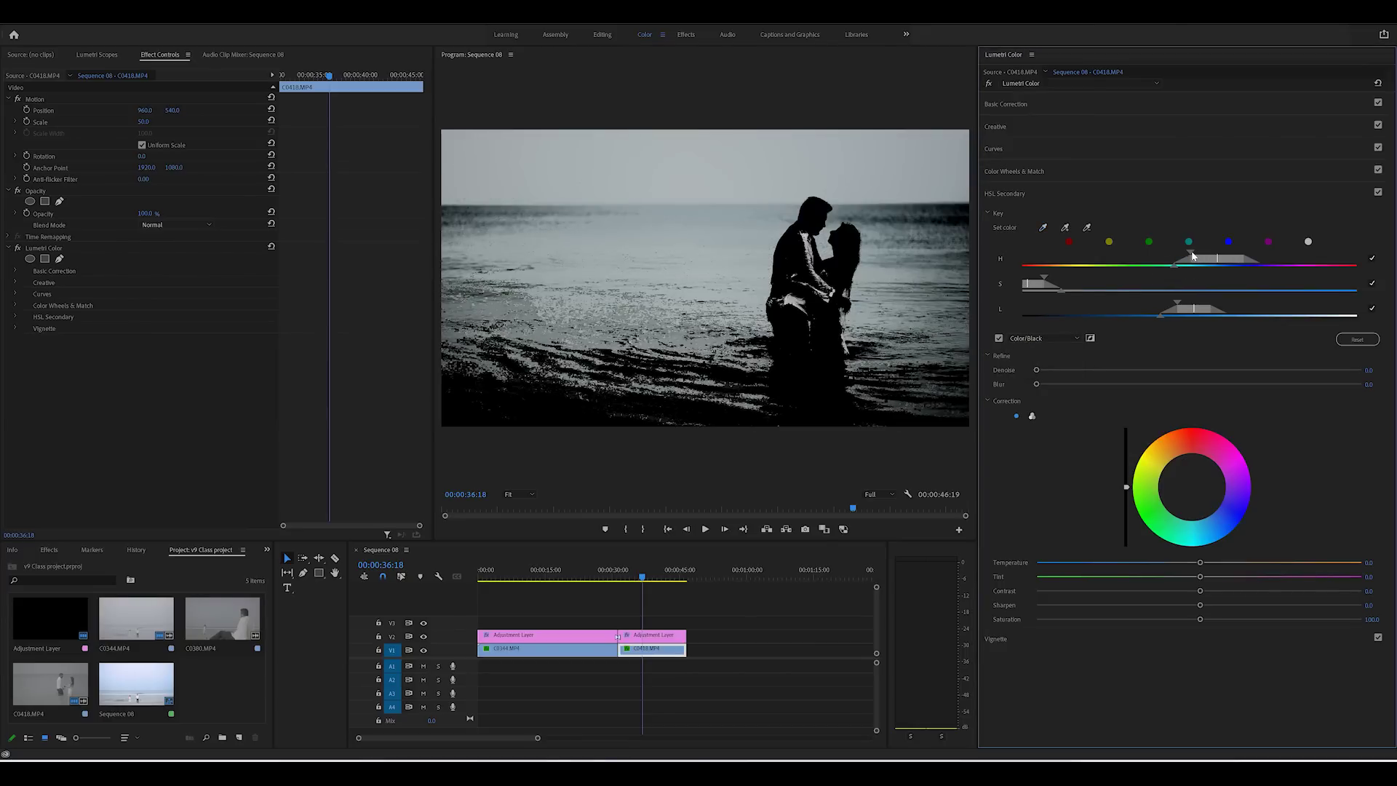
left_click_drag(1179, 306, 1171, 305)
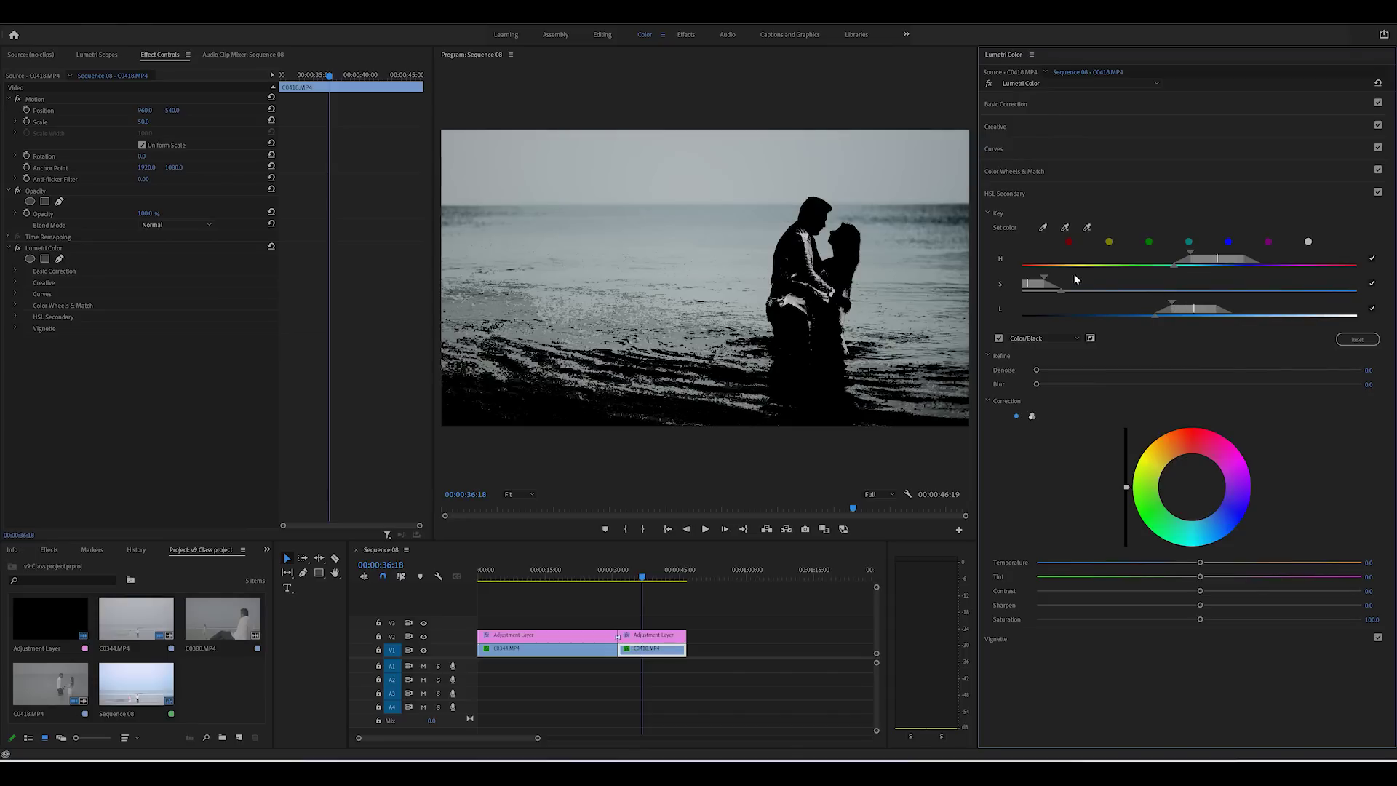
left_click_drag(1047, 277, 1049, 277)
left_click(999, 339)
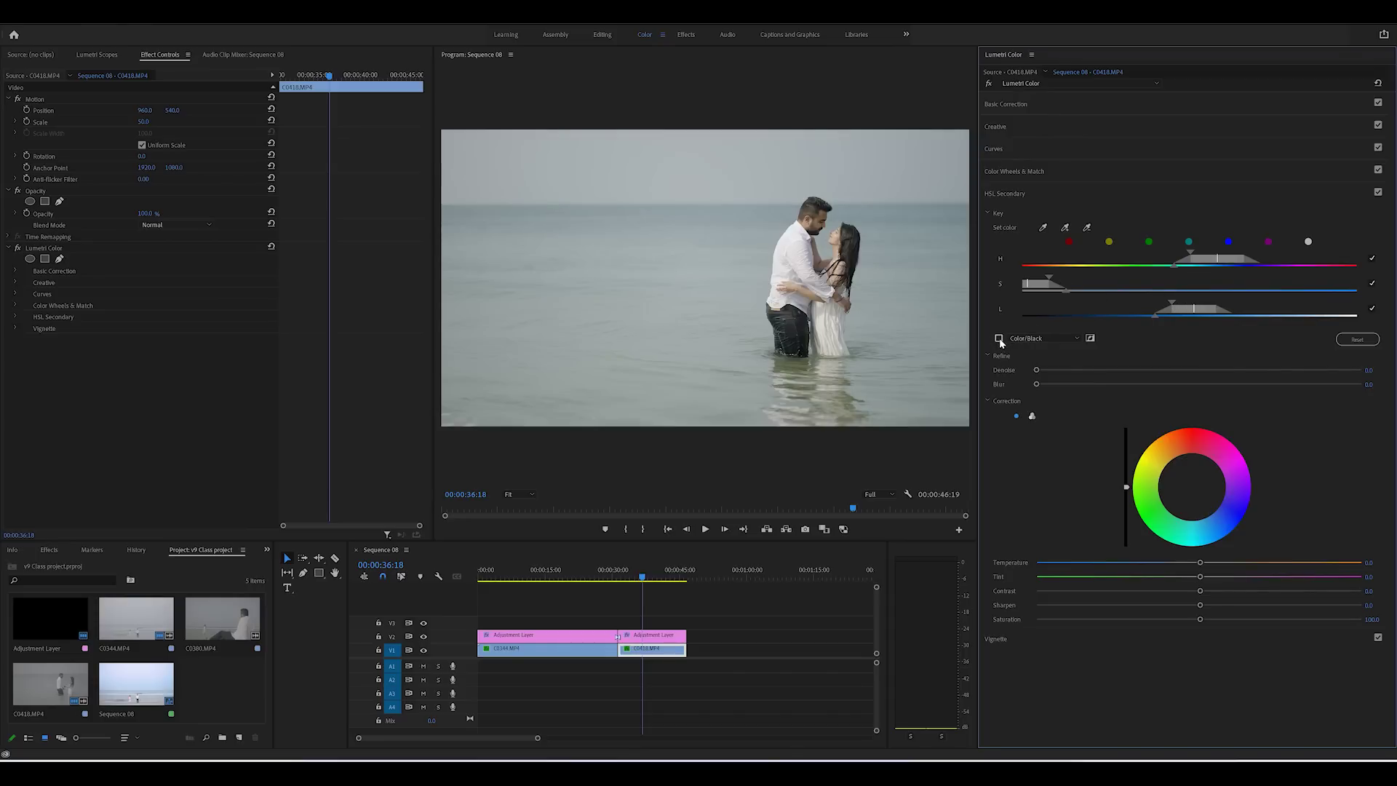
- In three-wheel view, push the keyed midtones toward teal and warm the highlights slightly
left_click(1032, 416)
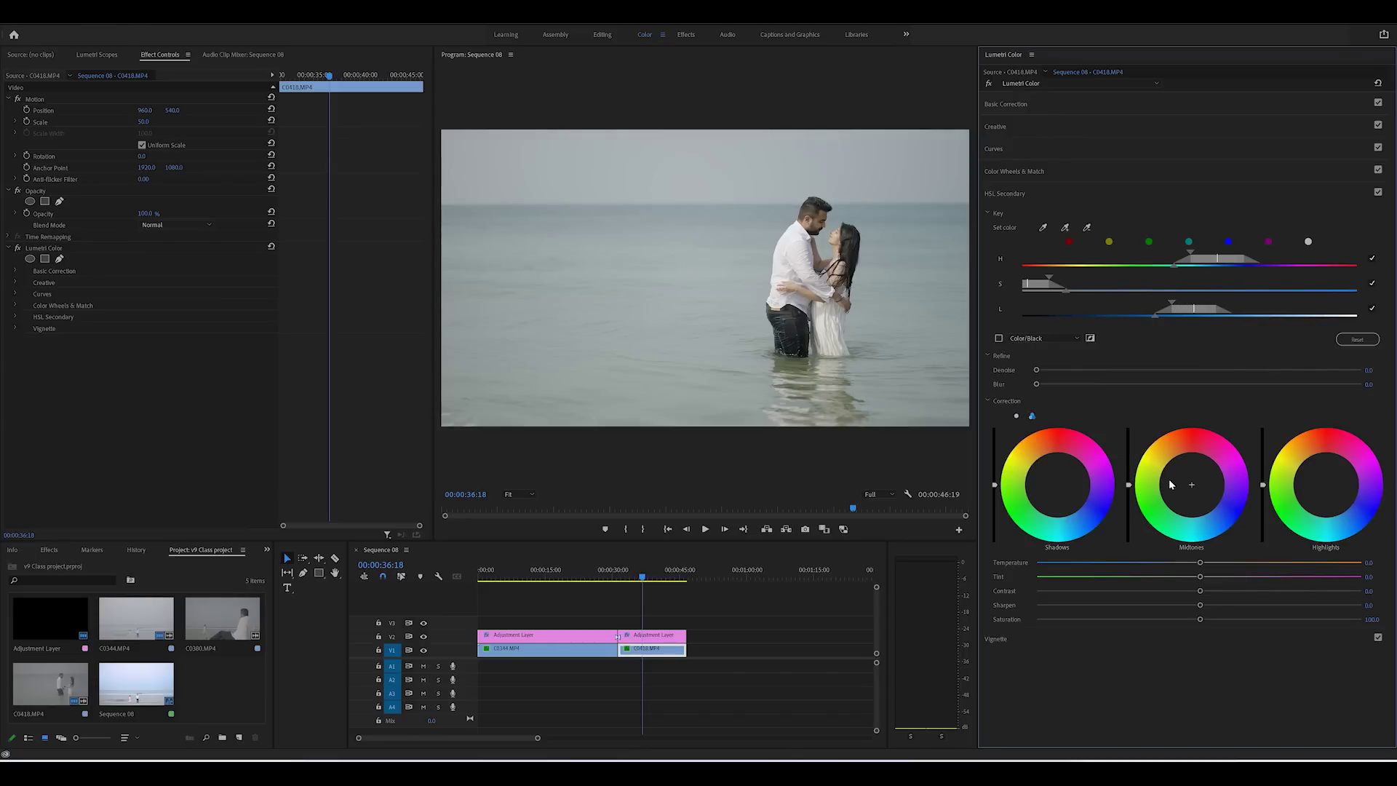
left_click_drag(1193, 489, 1192, 492)
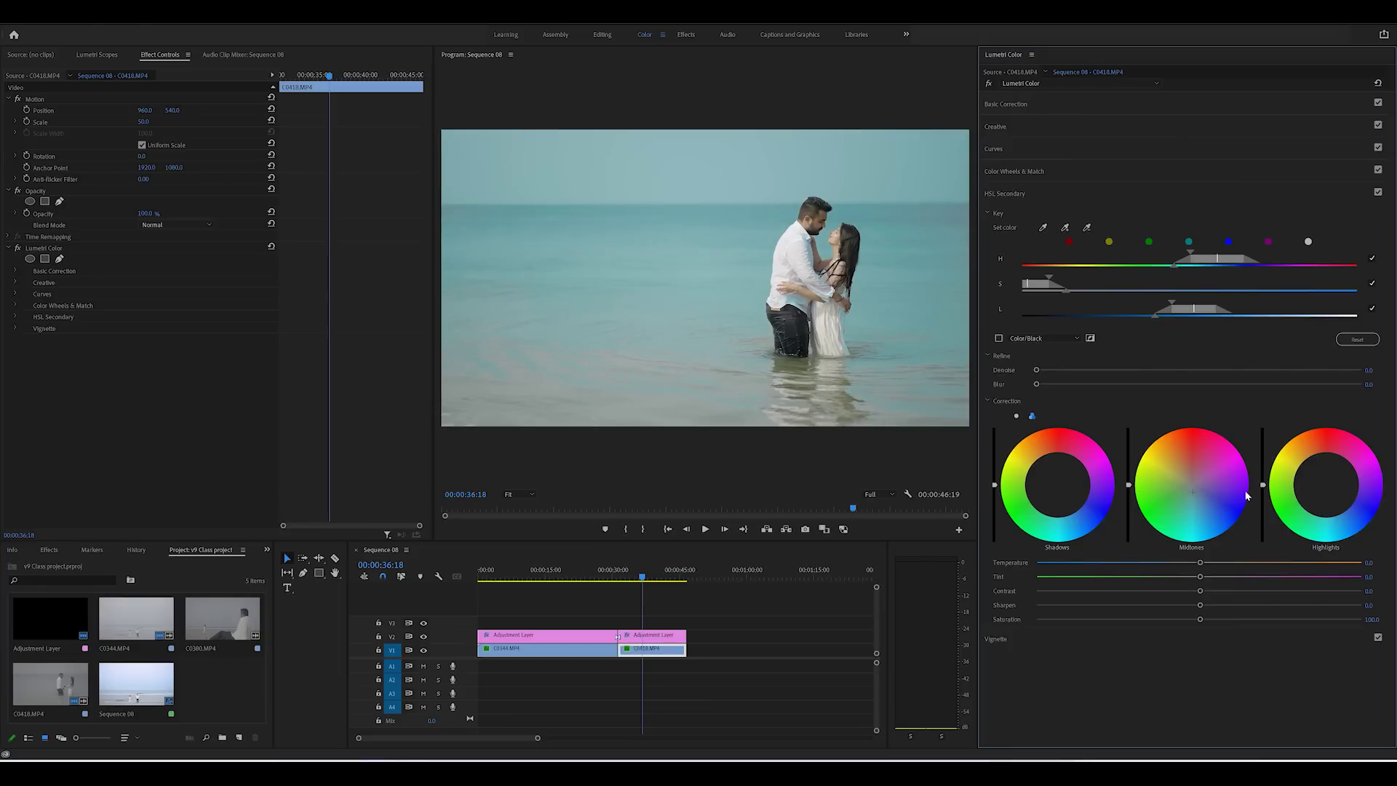
left_click(1328, 484)
left_click_drag(1327, 483, 1328, 481)
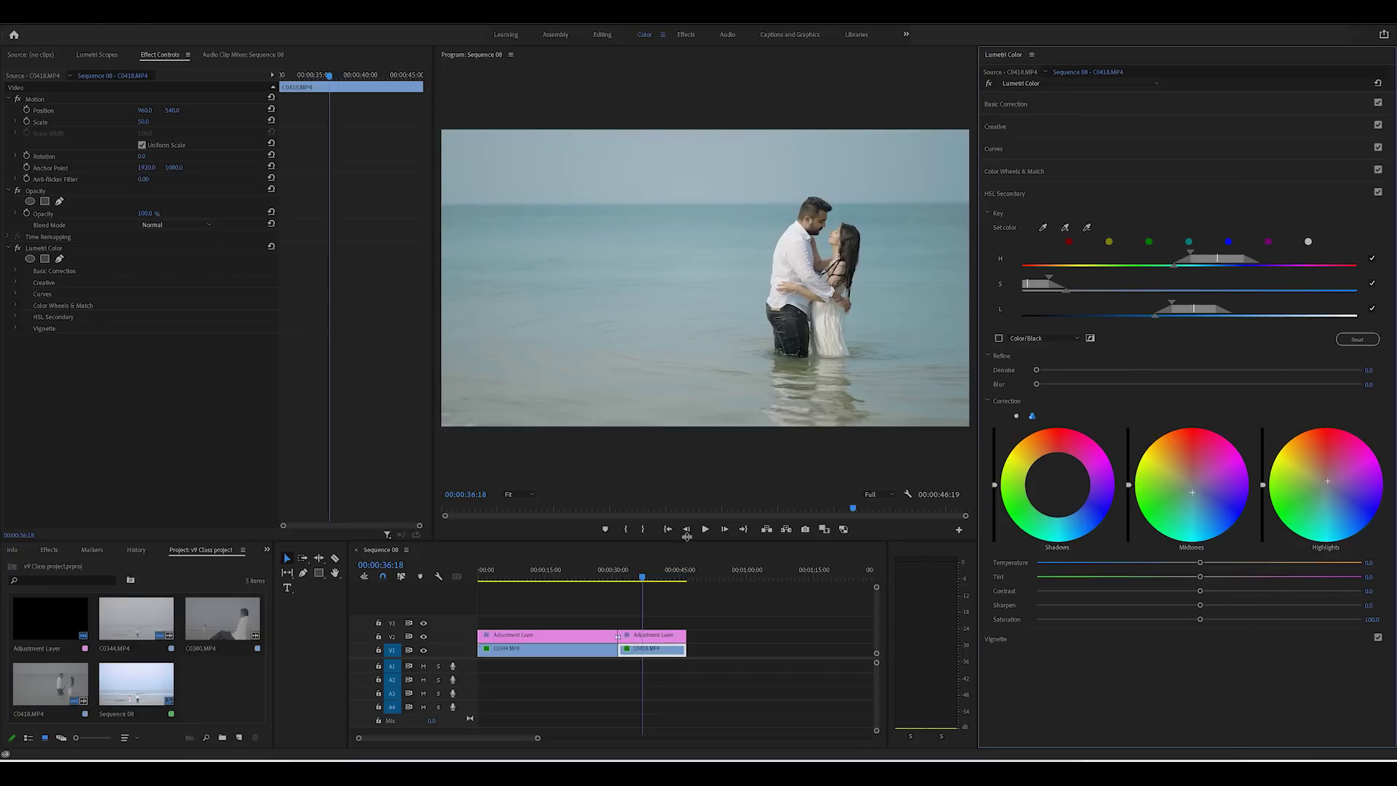
- Draw a closed pen mask along the horizon around the sea of the water clip
left_click(59, 258)
left_click(445, 206)
left_click(613, 208)
left_click(735, 208)
left_click(795, 206)
left_click(873, 205)
left_click(953, 205)
left_click(961, 372)
left_click(835, 421)
left_click(442, 406)
left_click(445, 207)
- Heavily feather and invert the mask, drag its corners past the frame, and add another Lumetri Color
left_click_drag(529, 198, 534, 176)
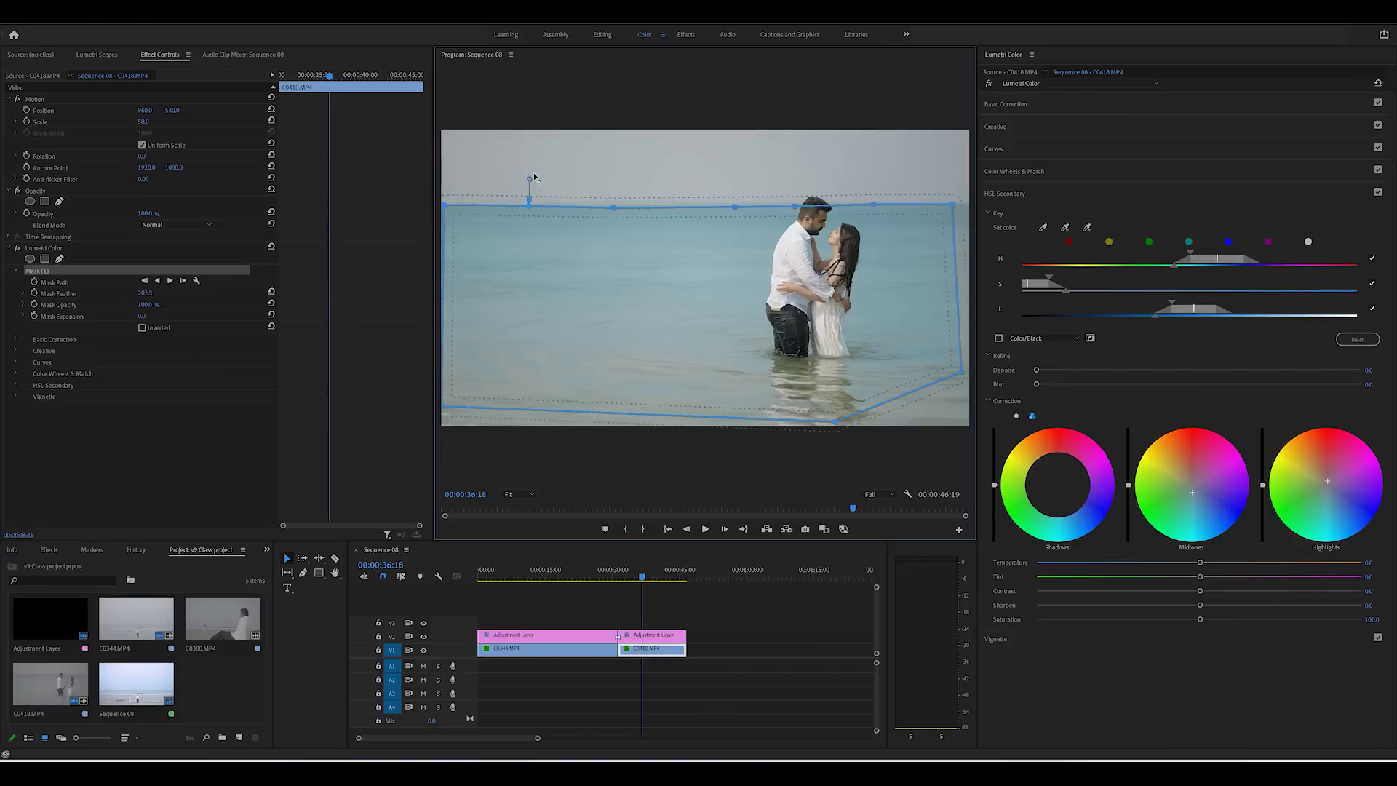
left_click(142, 328)
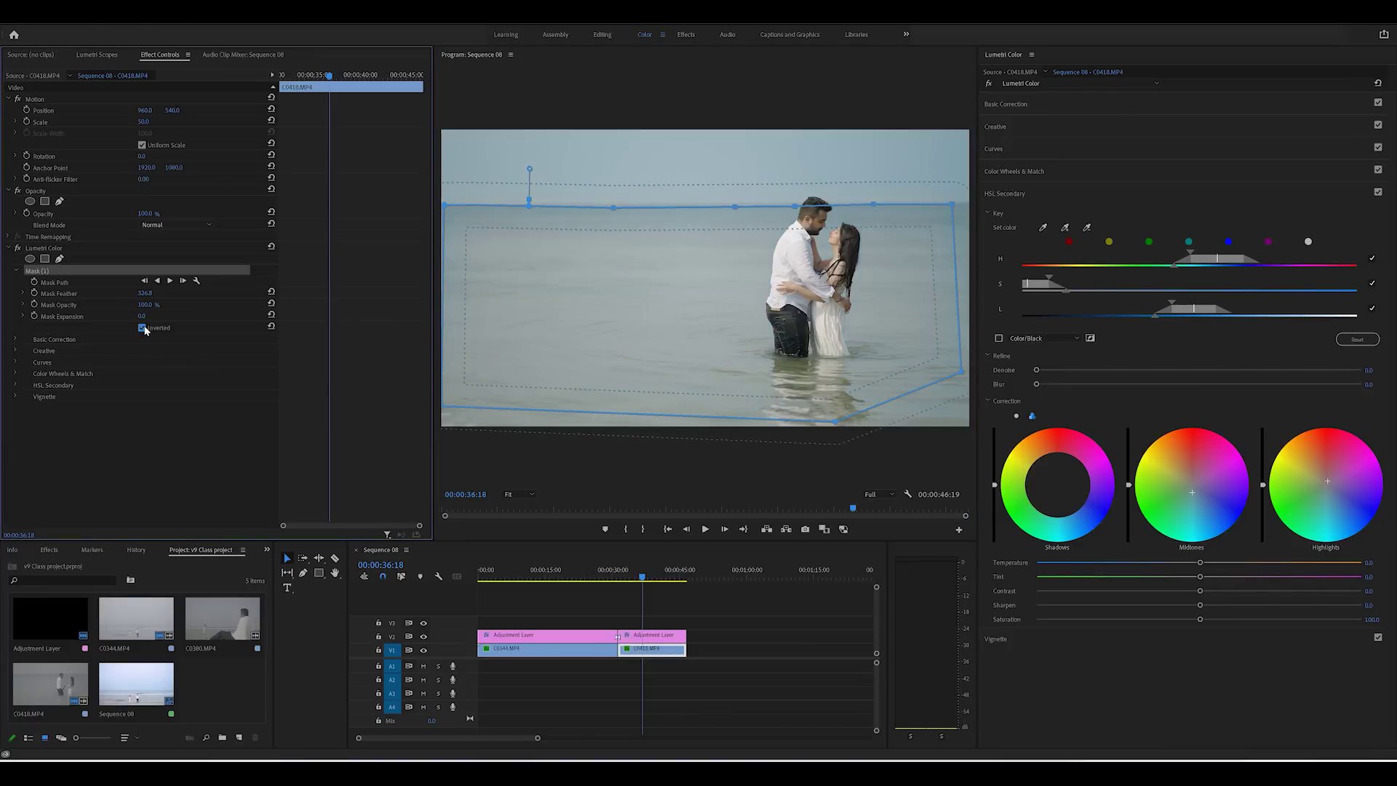
left_click_drag(950, 204, 979, 201)
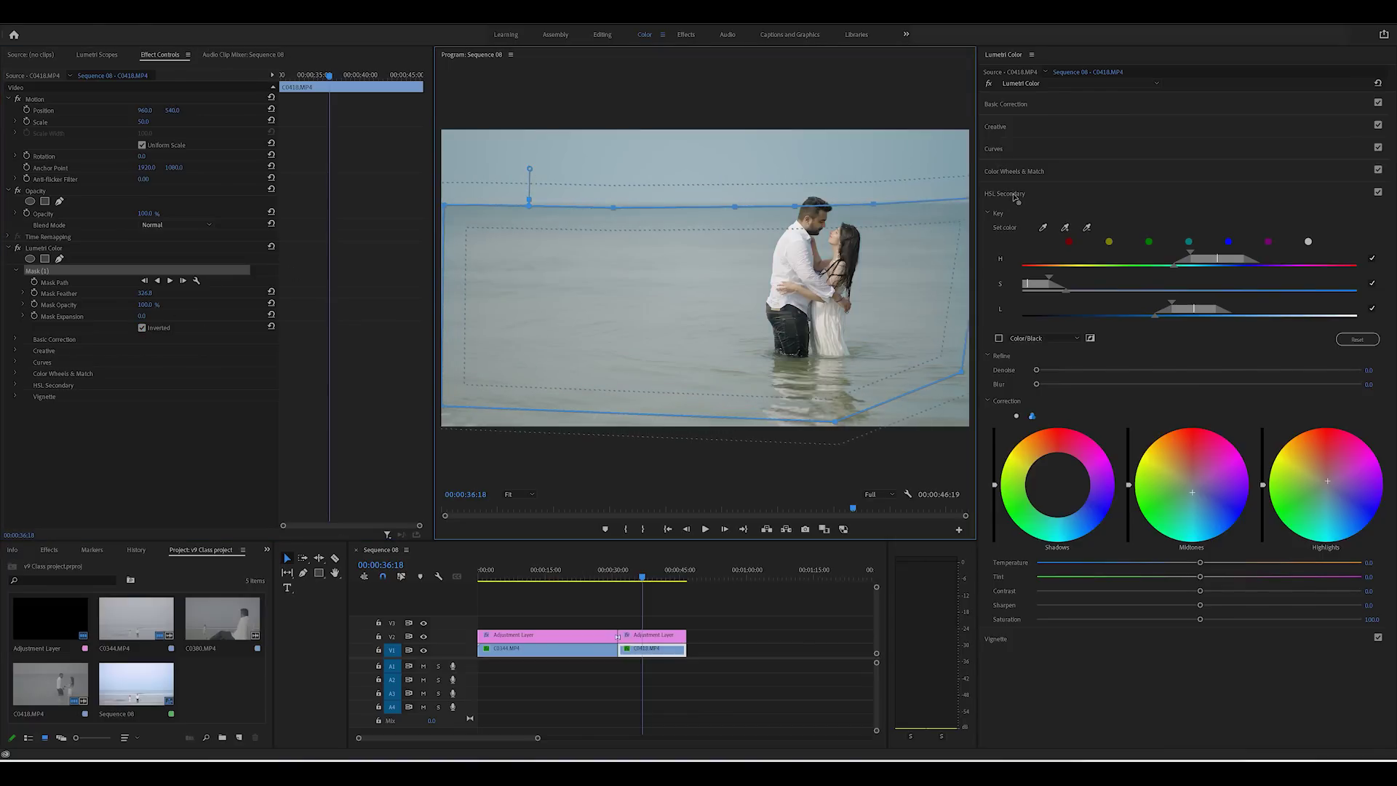
left_click_drag(961, 372, 974, 466)
left_click_drag(836, 427, 814, 469)
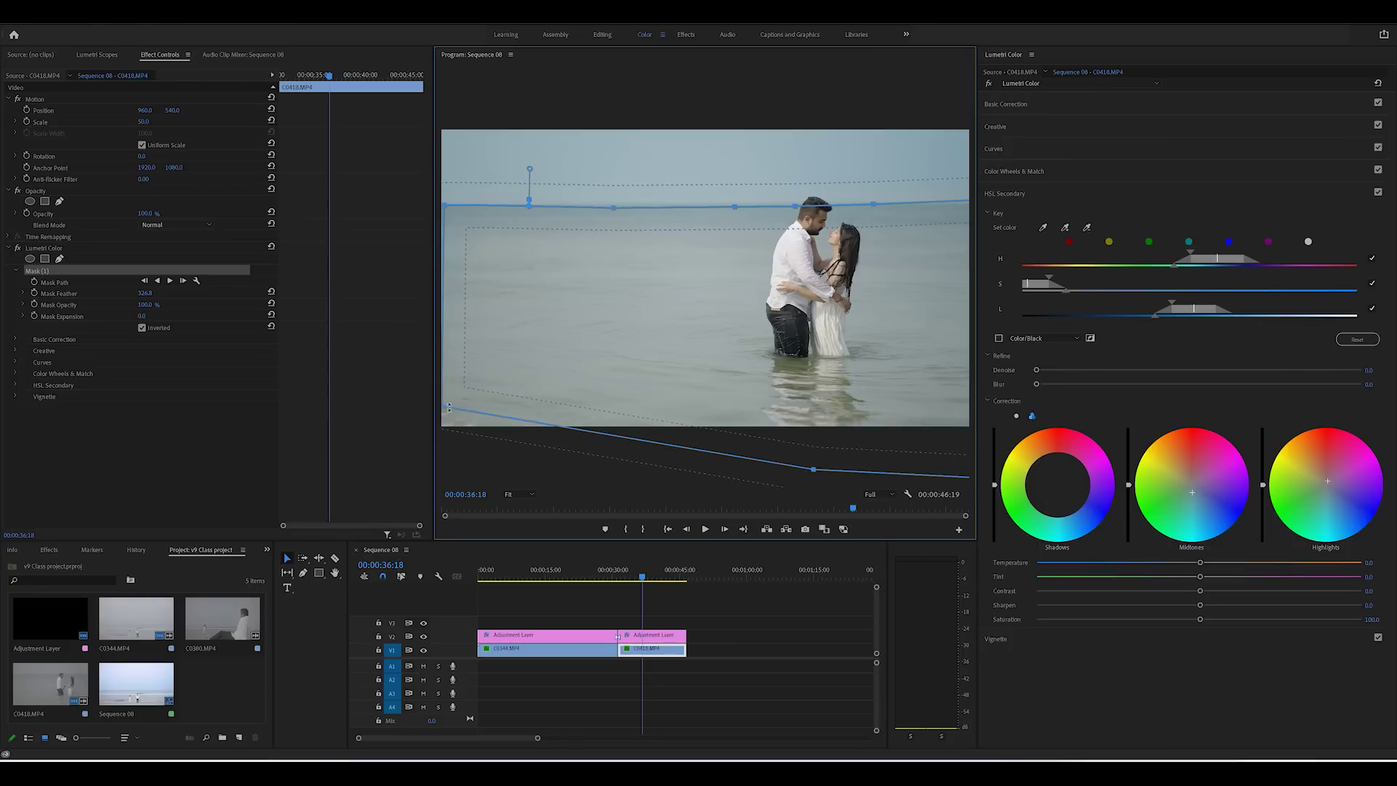
left_click_drag(440, 417, 417, 471)
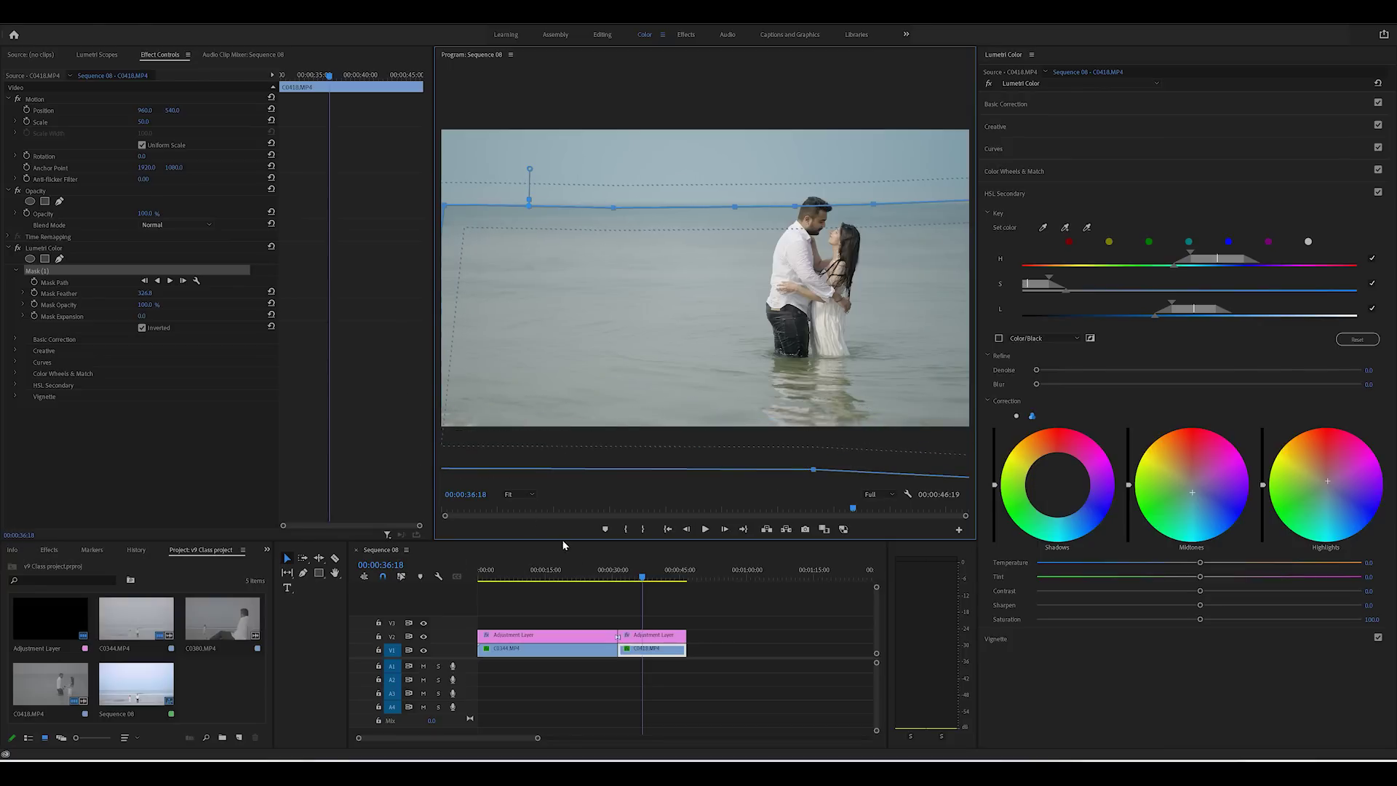
left_click(658, 650)
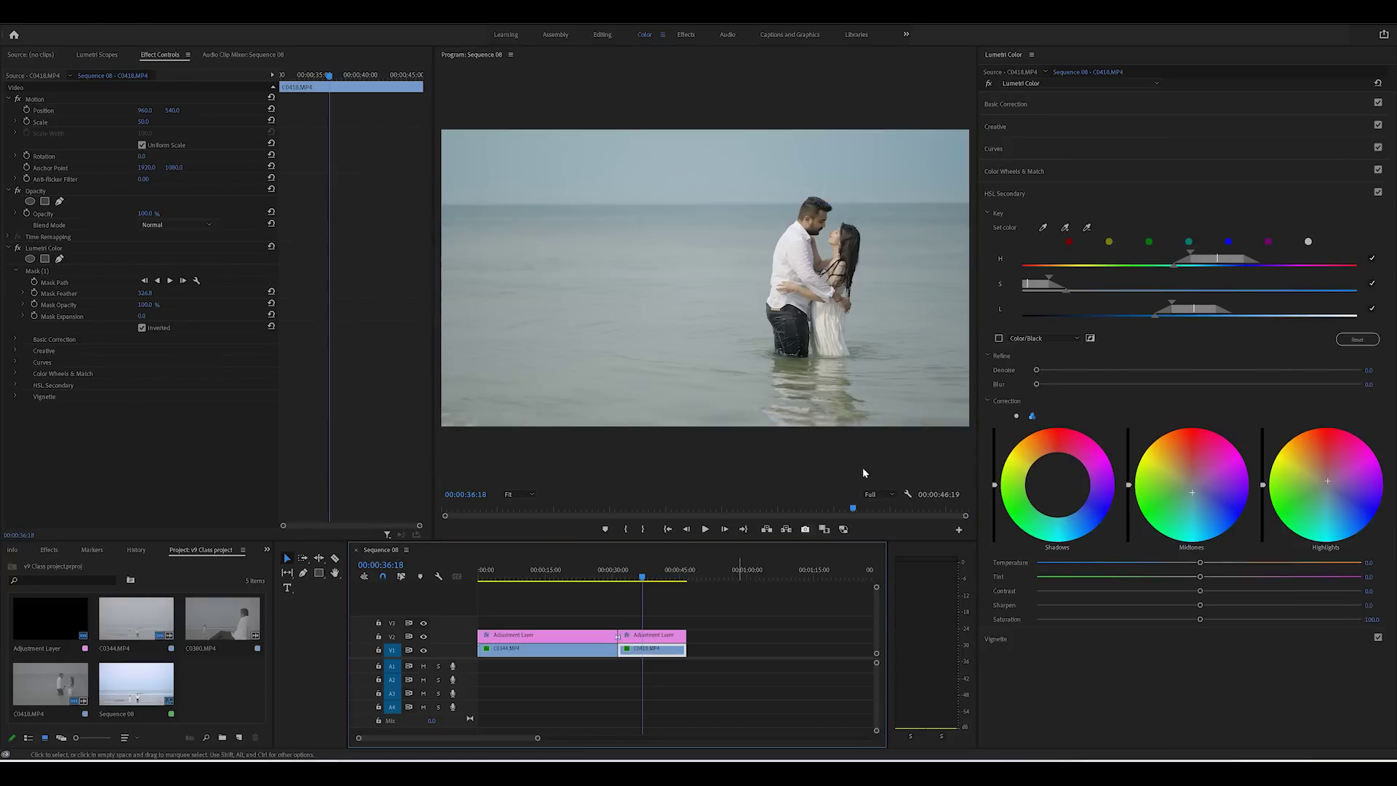
left_click(1033, 83)
left_click(1035, 108)
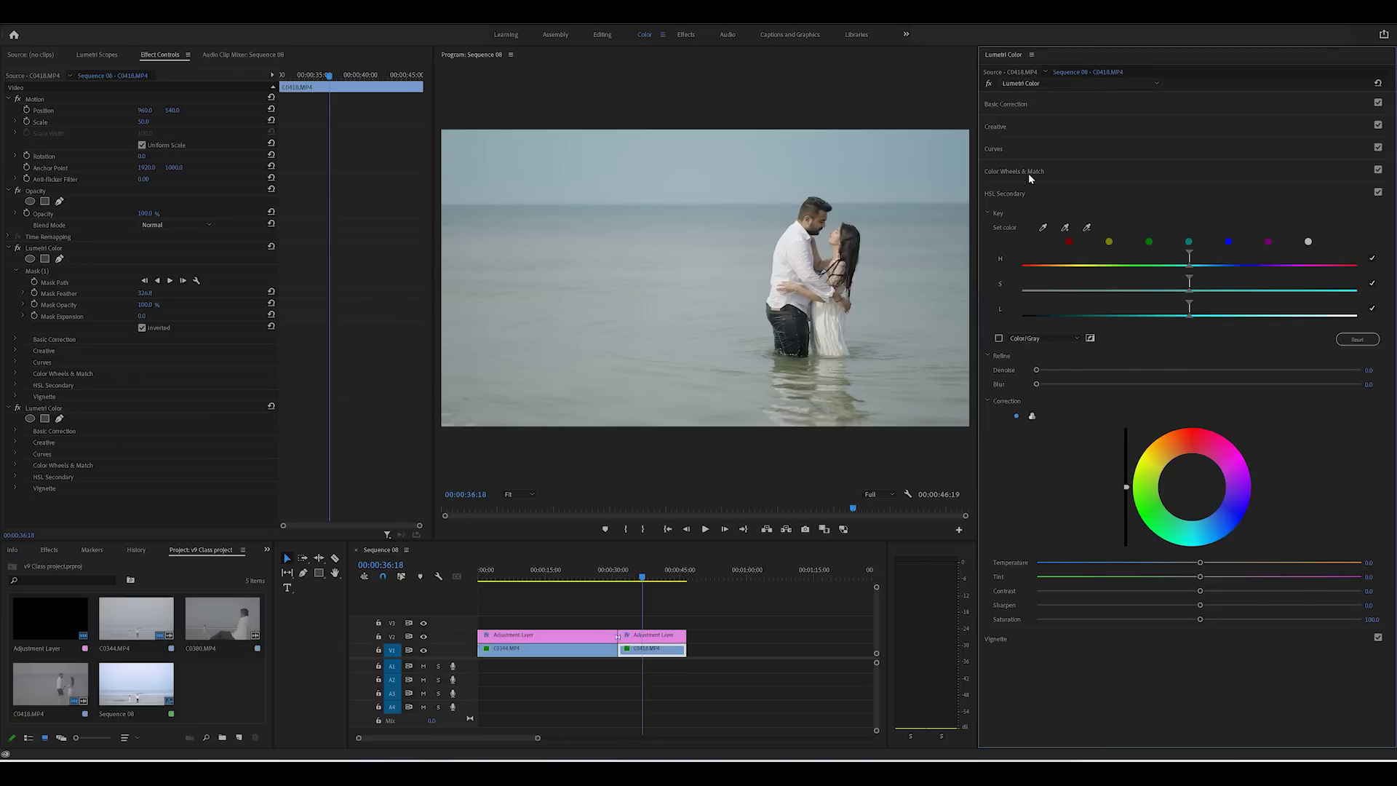
- In the second Lumetri Color's Creative section, add a Shadow Tint and a Highlight Tint
left_click(1010, 129)
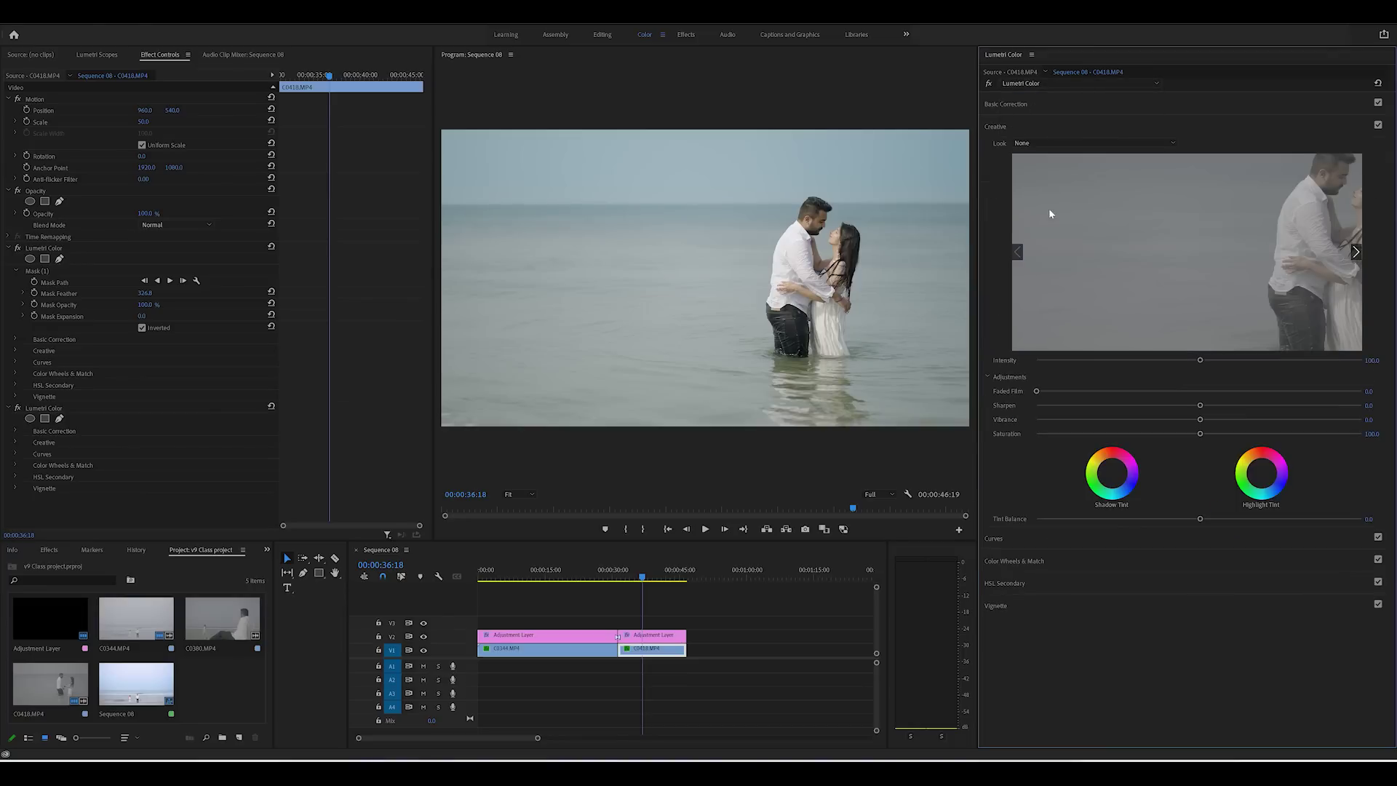
left_click(1113, 477)
left_click(1263, 475)
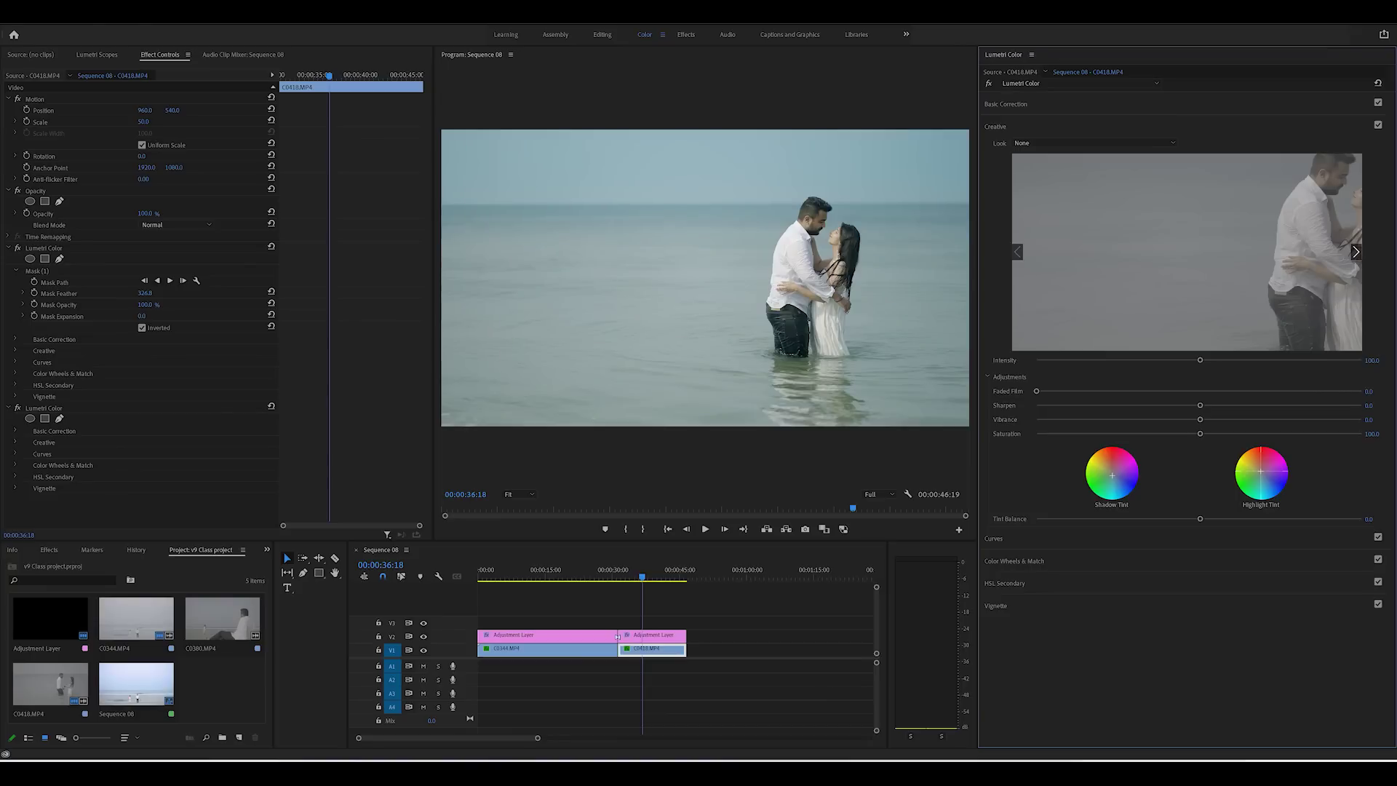
- Raise orange saturation with a Hue vs Sat curve bump, then check the frame full screen
left_click(1011, 539)
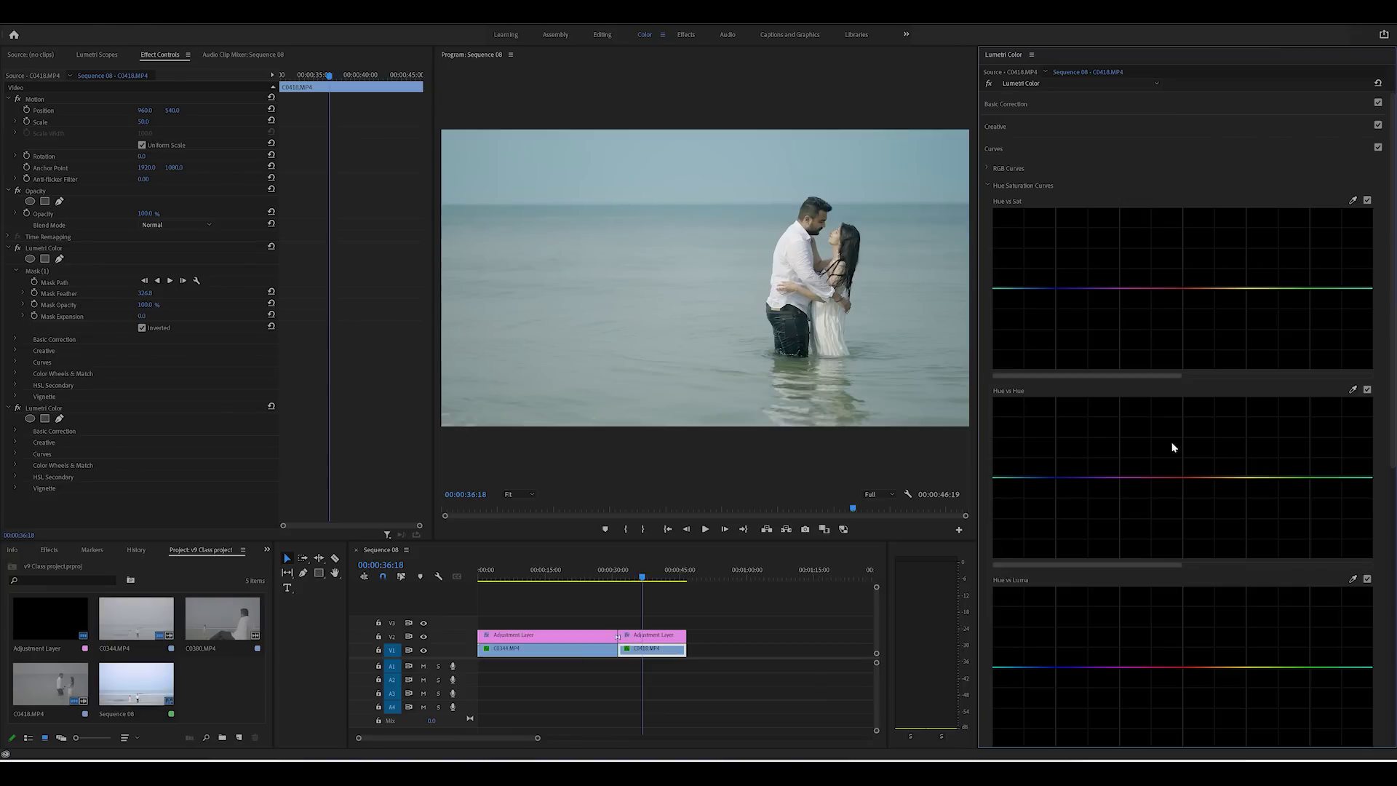
left_click(1220, 288)
left_click_drag(1197, 288, 1211, 273)
key("ctrl+grave")
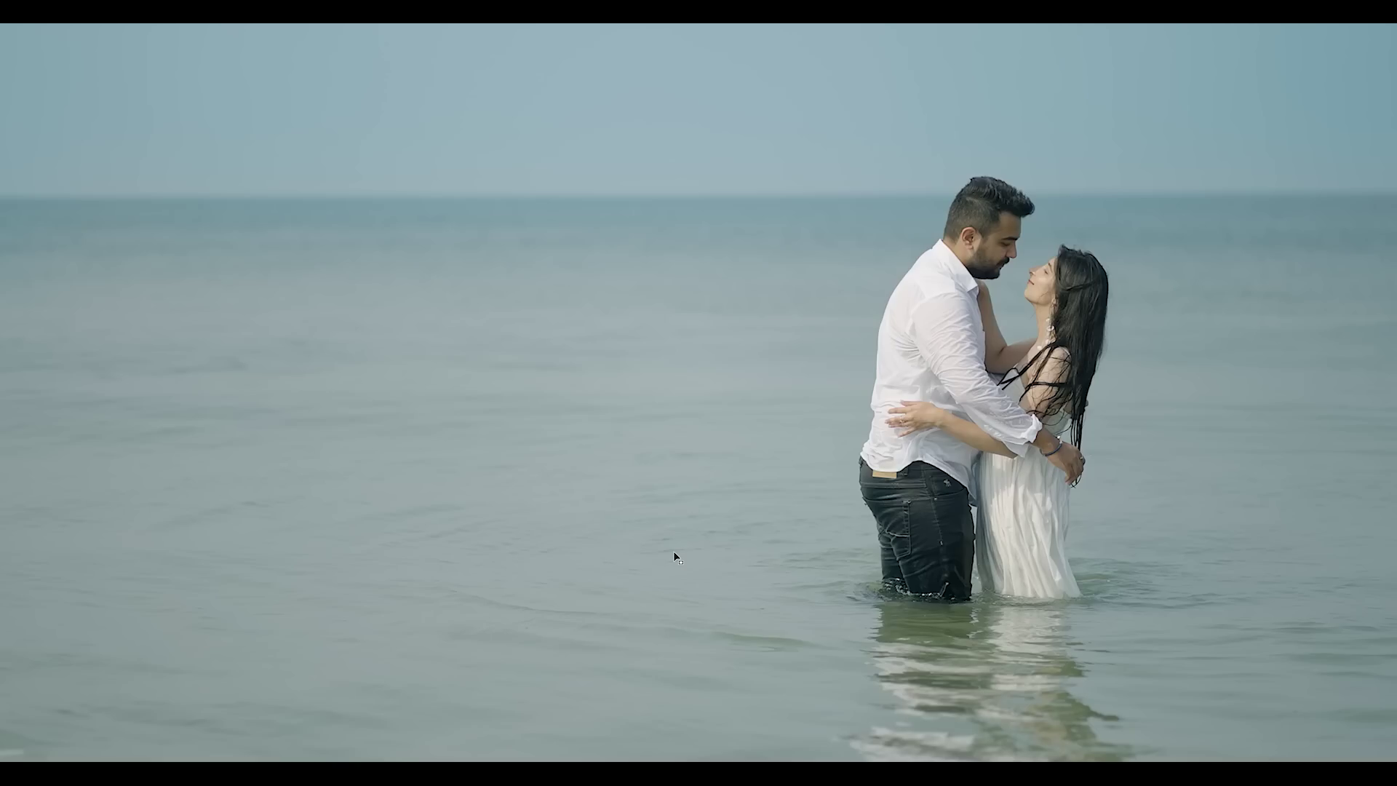
key("ctrl+grave")
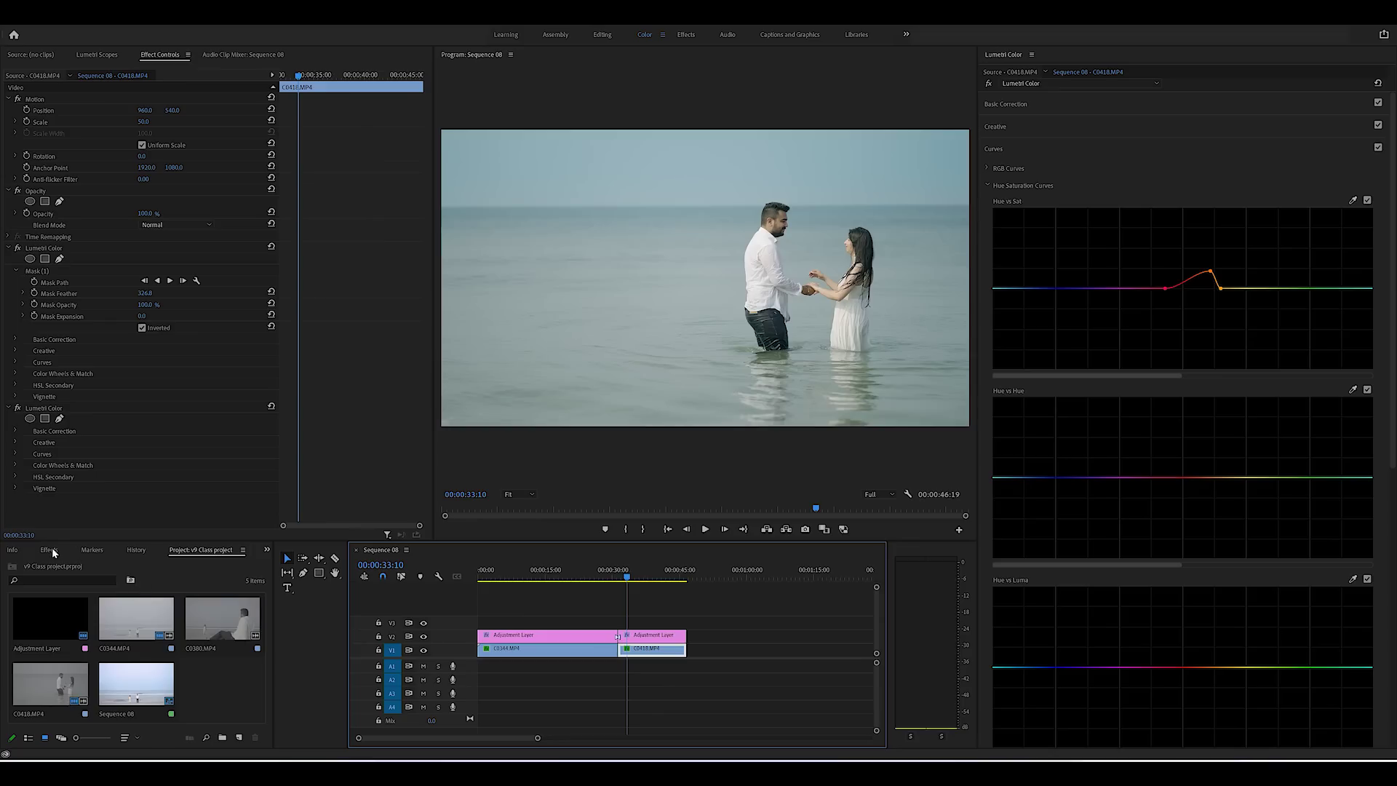
- Find the Crop effect via 'crop' and apply it to the adjustment layer
left_click(49, 550)
left_click(80, 565)
type("crop")
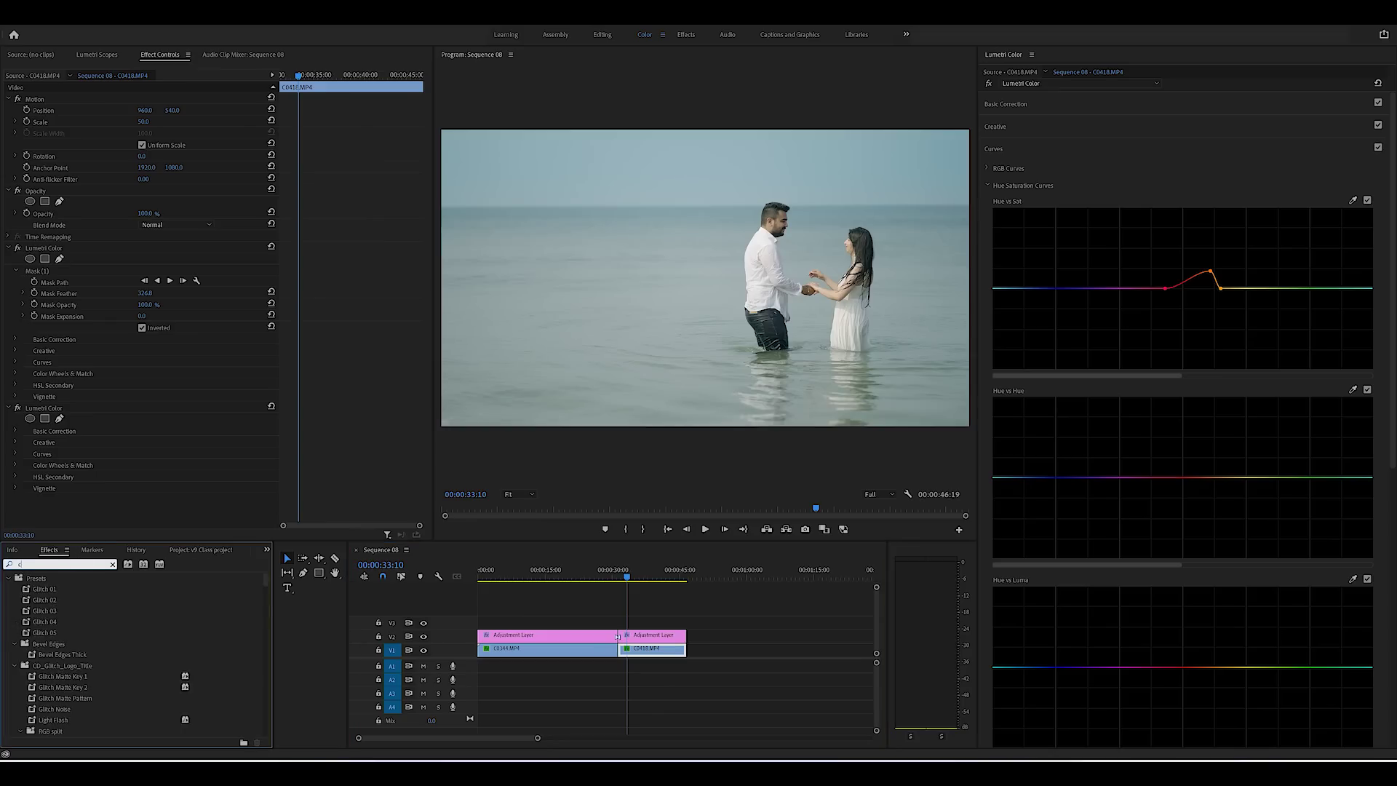
scroll(106, 672, "down", 2)
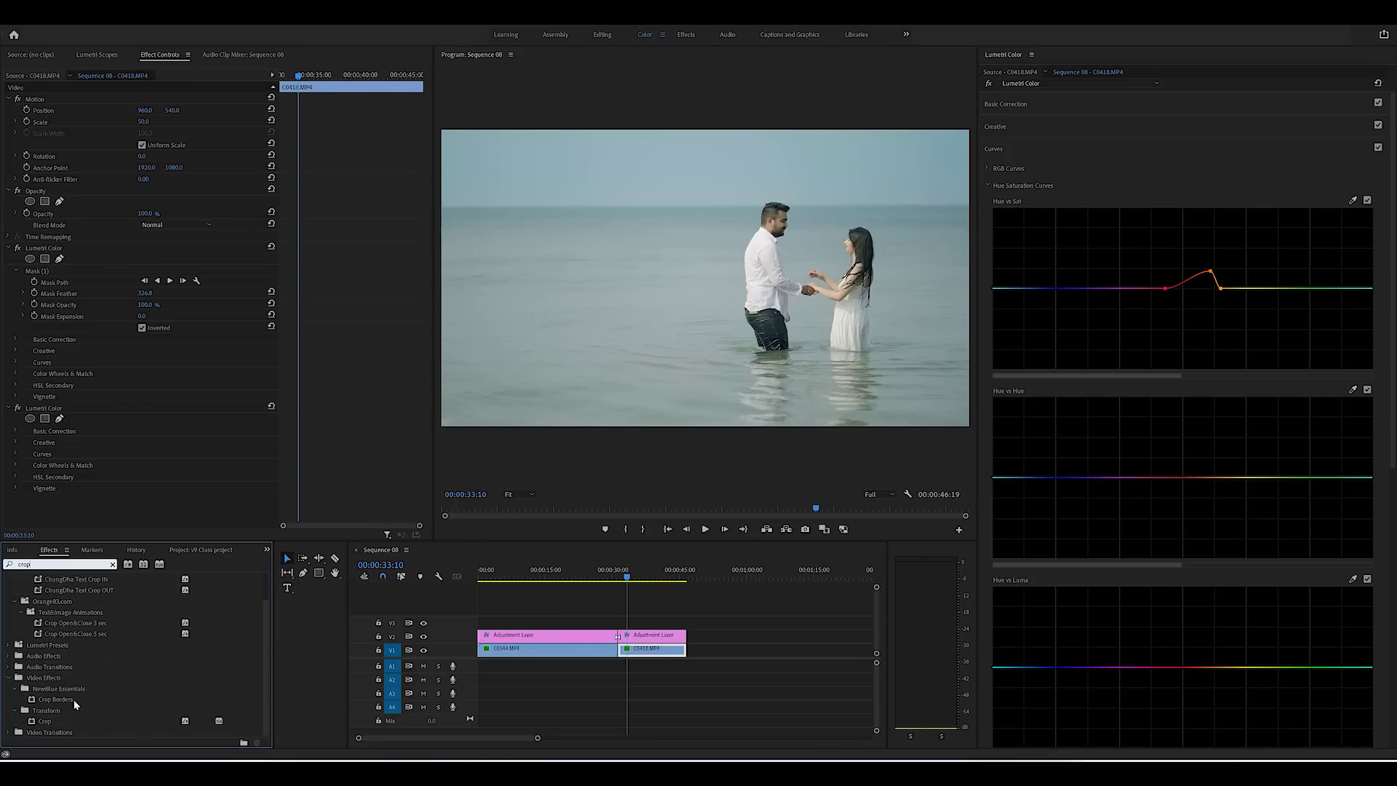
left_click_drag(44, 720, 644, 636)
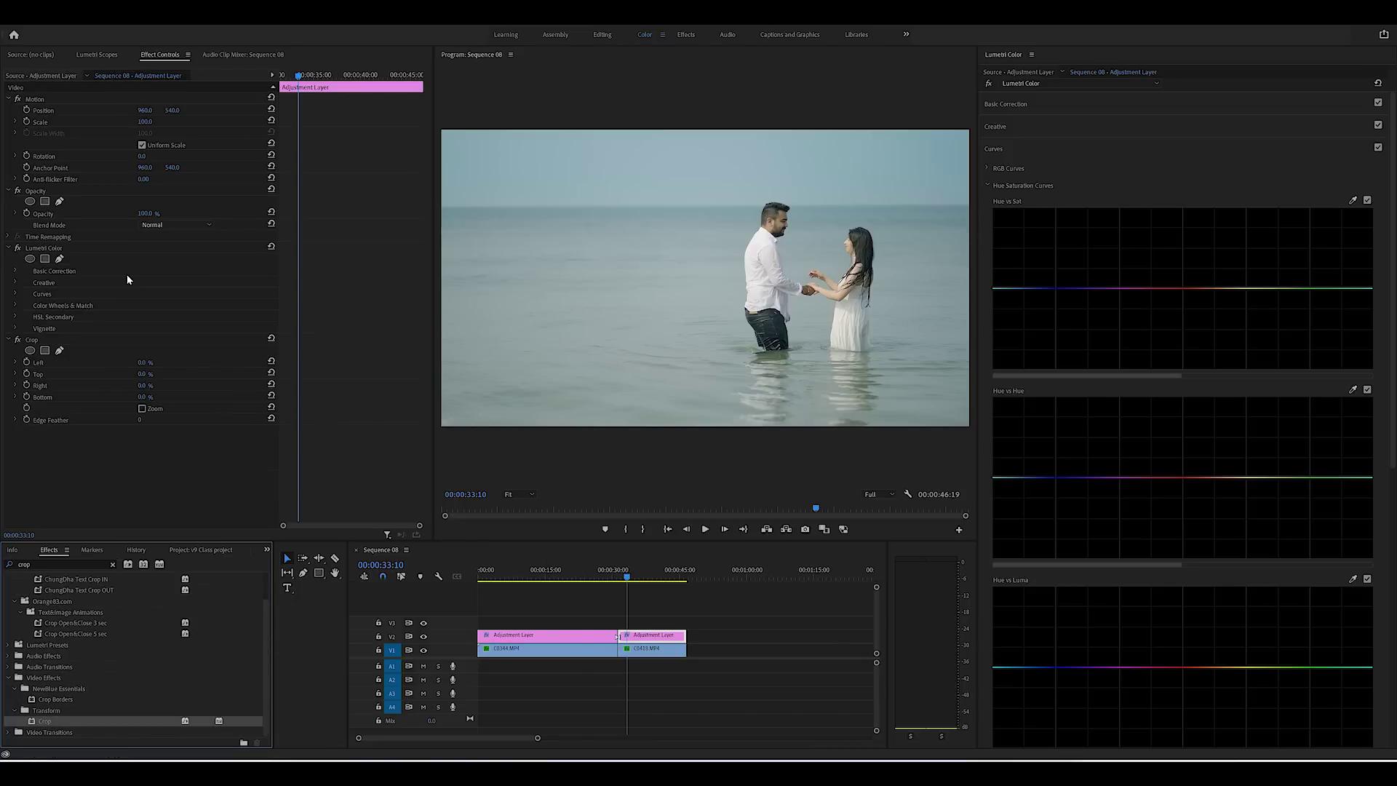
- Set the Crop Top to 12% and Bottom to about 12% for letterbox bars
left_click(144, 373)
type("12")
key("Return")
left_click(153, 394)
type("2")
key("Return")
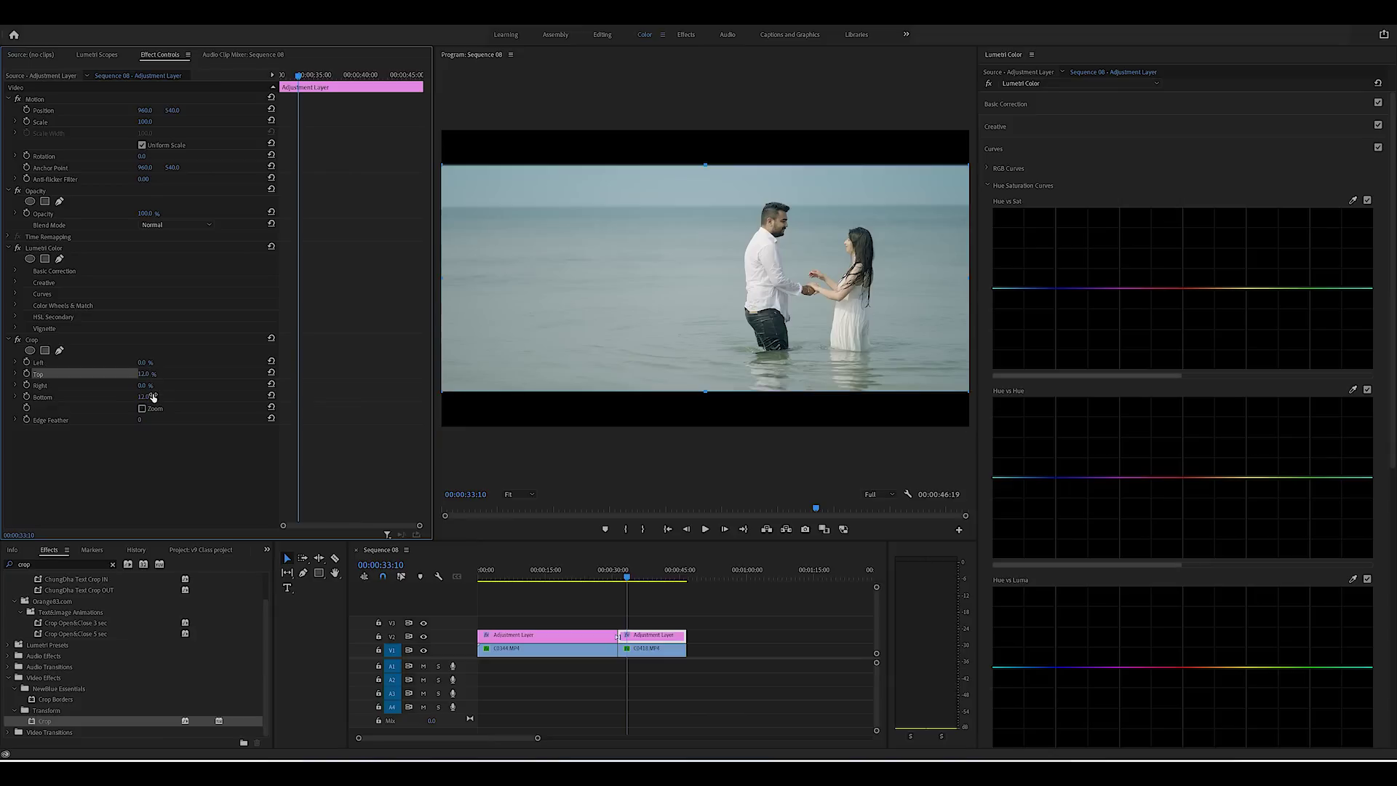
- Move the C0418.MP4 picture down to Position Y 638 to reframe the couple
left_click_drag(701, 576, 642, 579)
left_click(32, 340)
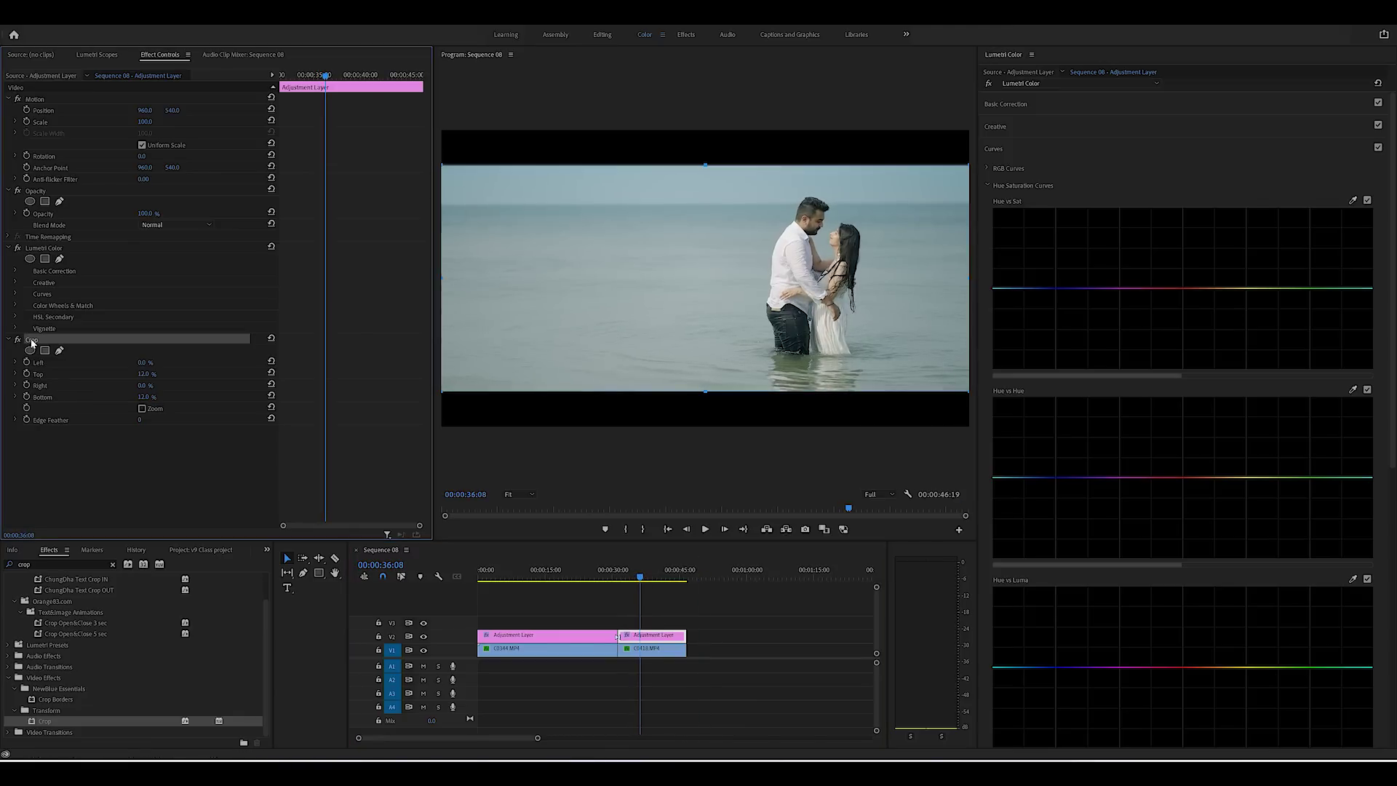
left_click(654, 639)
left_click(654, 649)
left_click_drag(171, 111, 233, 111)
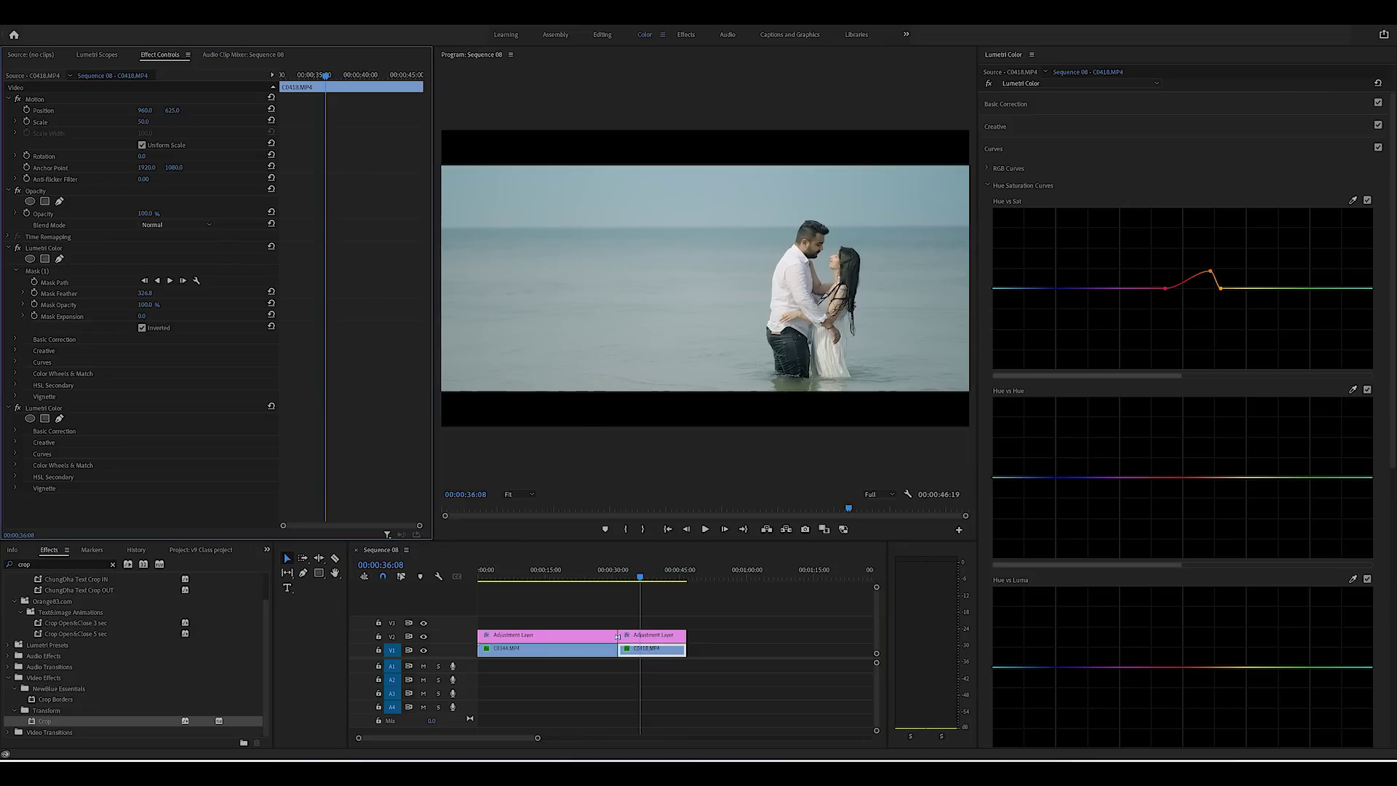
left_click_drag(172, 109, 634, 454)
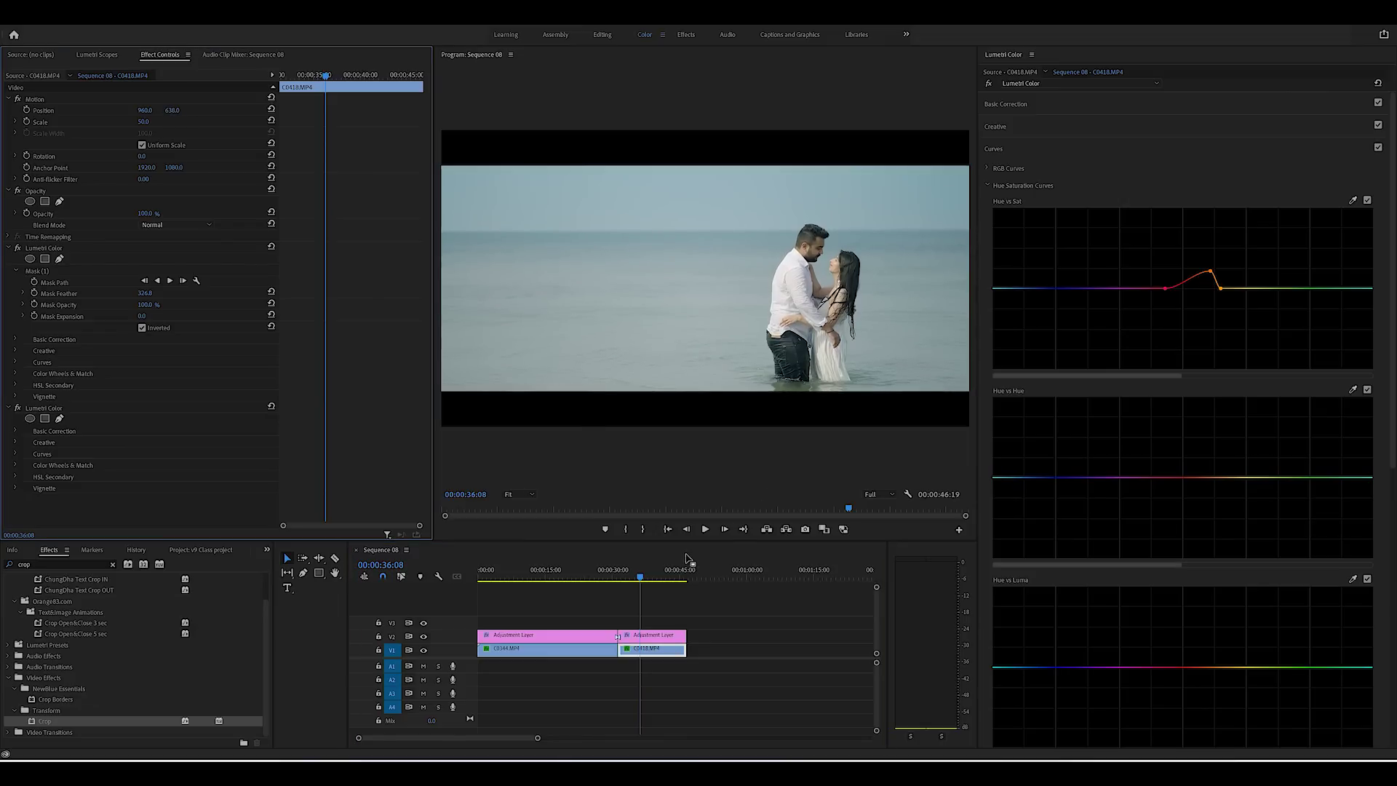
- Play the graded, letterboxed water shot full screen
left_click(630, 571)
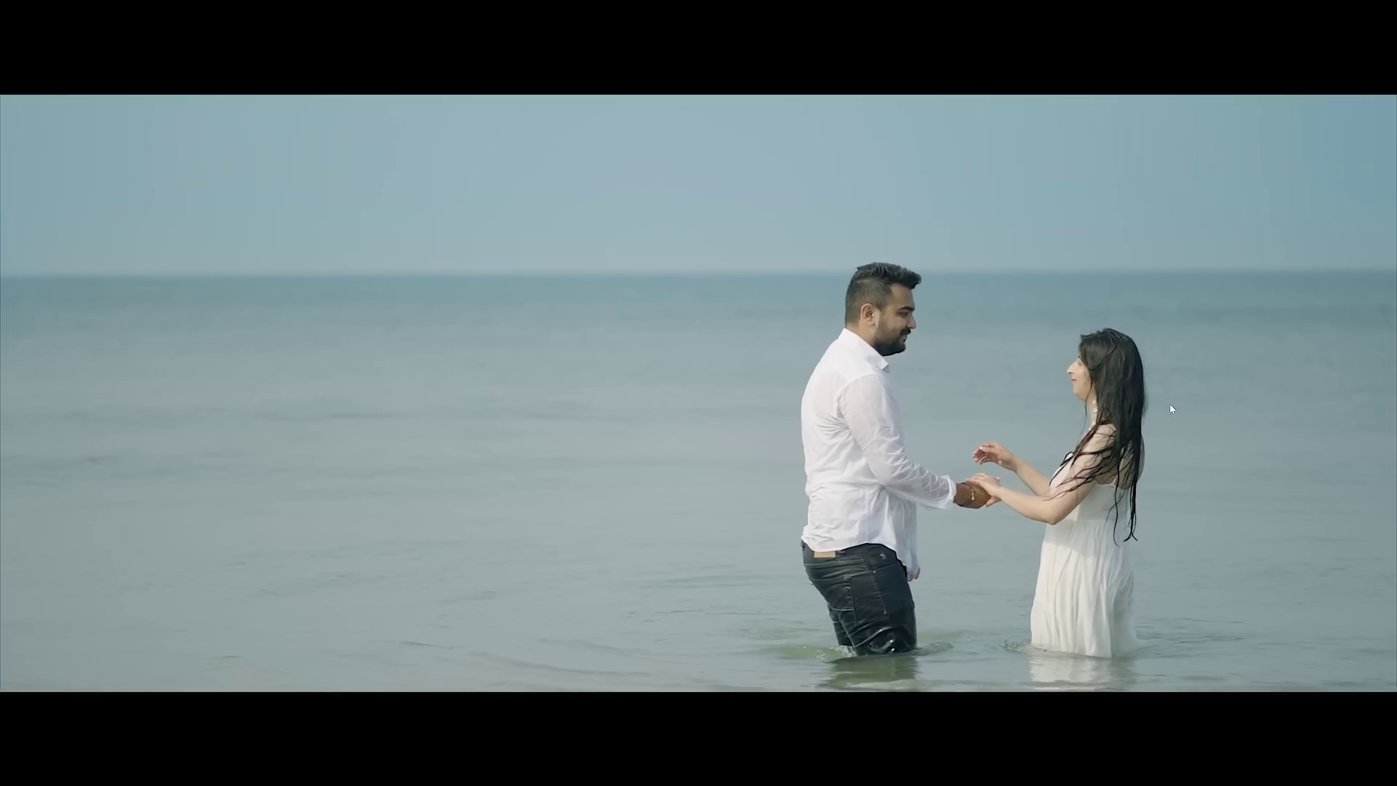